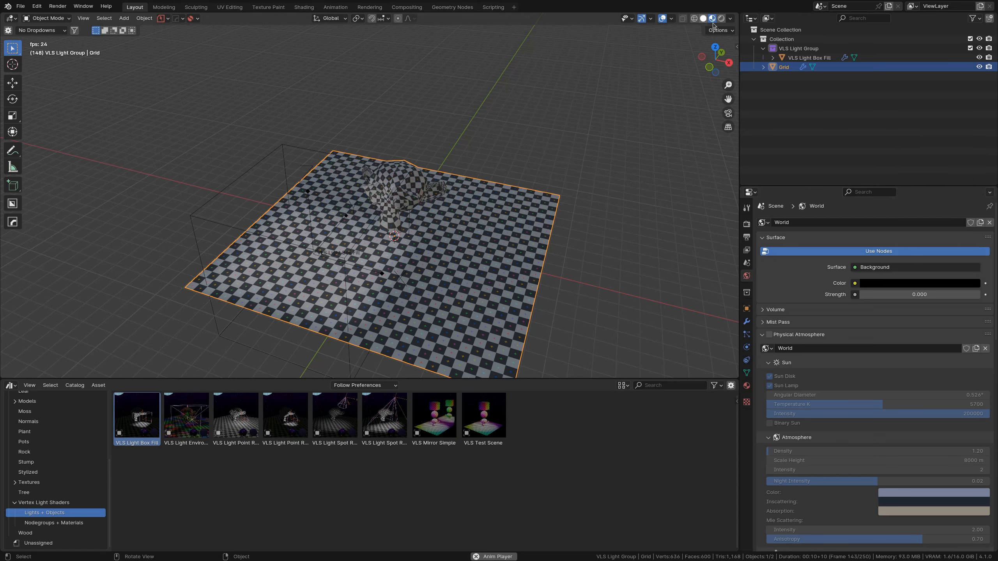
Step: Switch the viewport to rendered shading and set the wire color to Object
{"action": "left_click", "coordinate": [721, 19]}
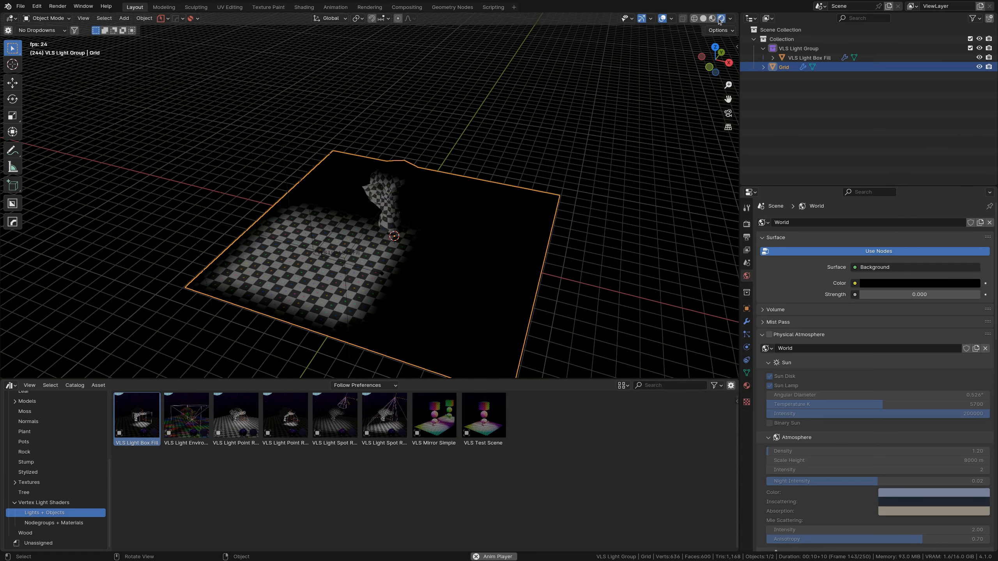
{"action": "middle_click_drag", "start_coordinate": [610, 281], "coordinate": [560, 268]}
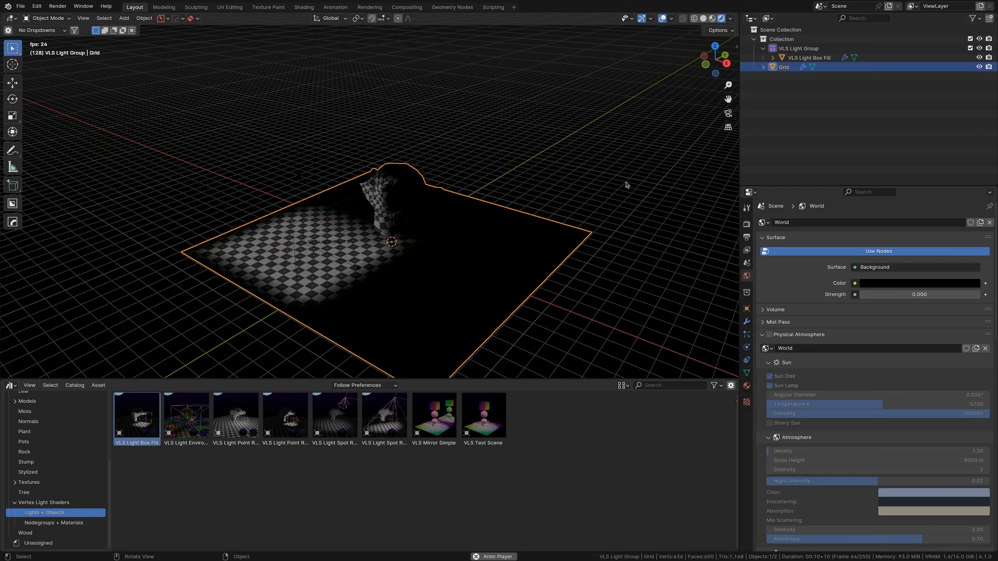
{"action": "left_click", "coordinate": [730, 18]}
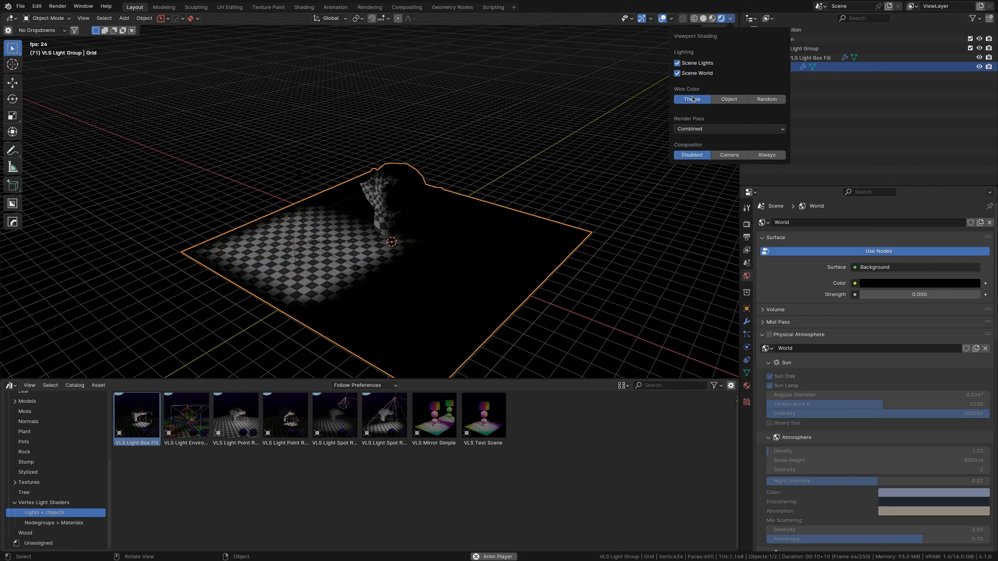
{"action": "left_click", "coordinate": [728, 101]}
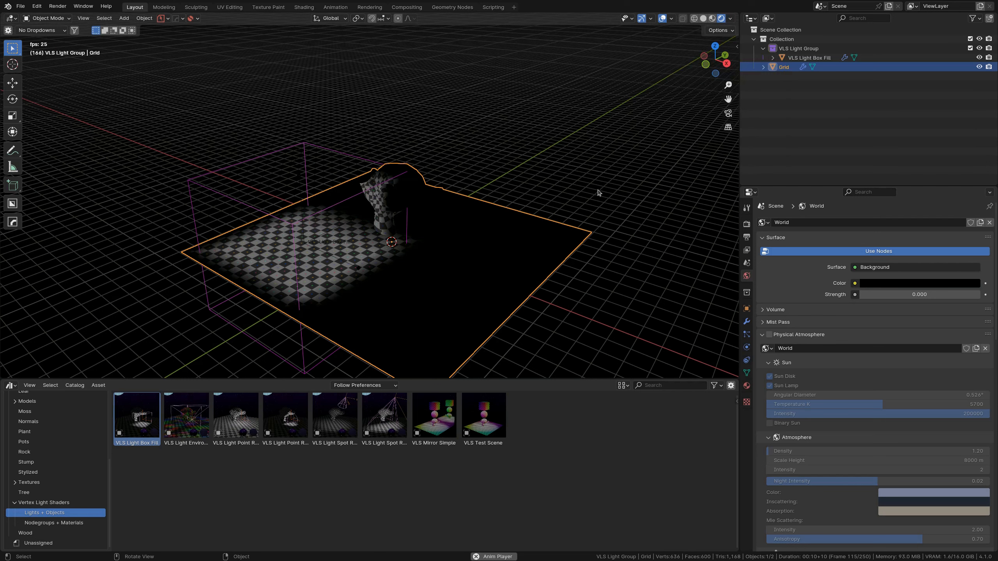
Step: Select the VLS Light Box Fill and move it around to light different parts of the checkered grid
{"action": "left_click", "coordinate": [325, 213]}
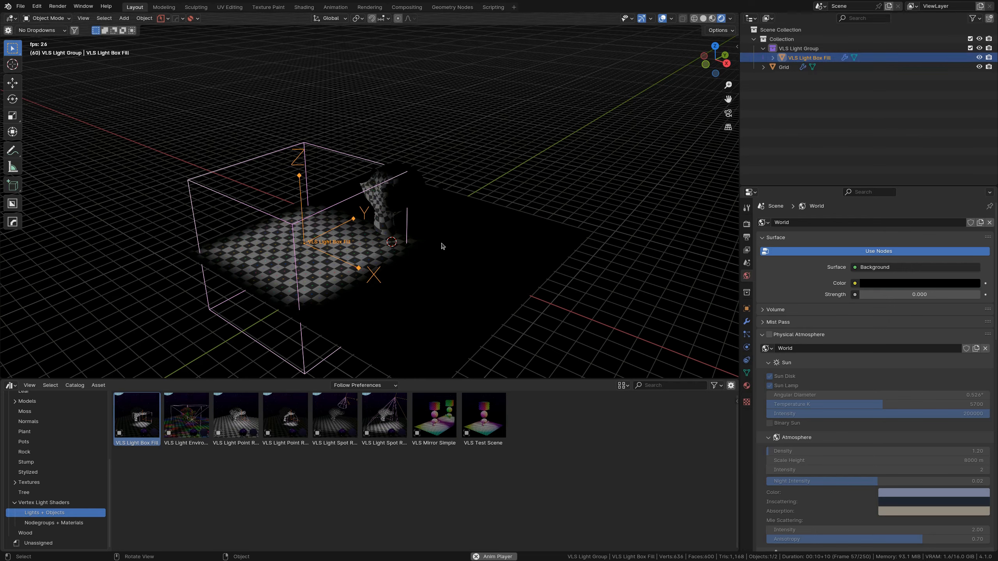
{"action": "key", "text": "g"}
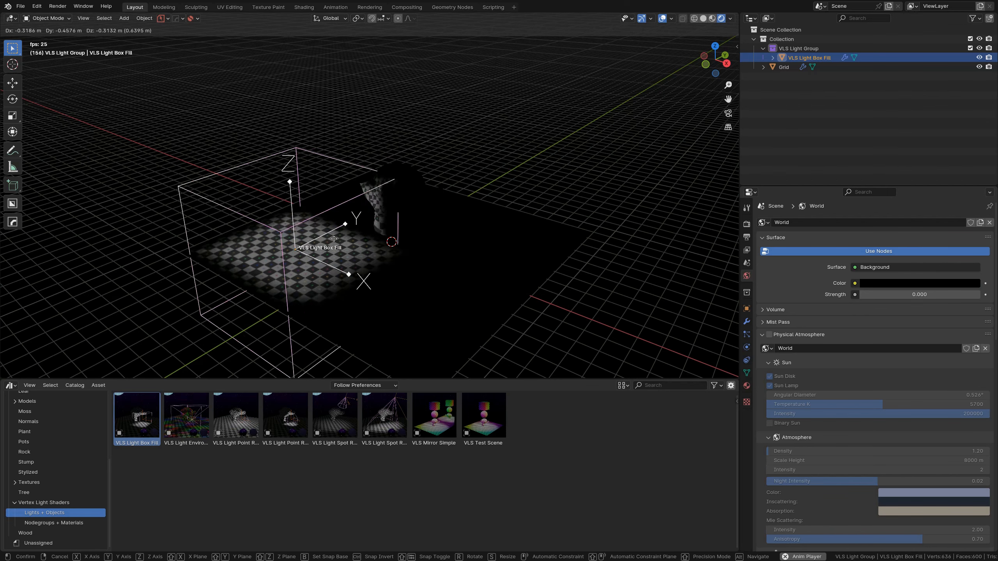
{"action": "left_click", "coordinate": [340, 214]}
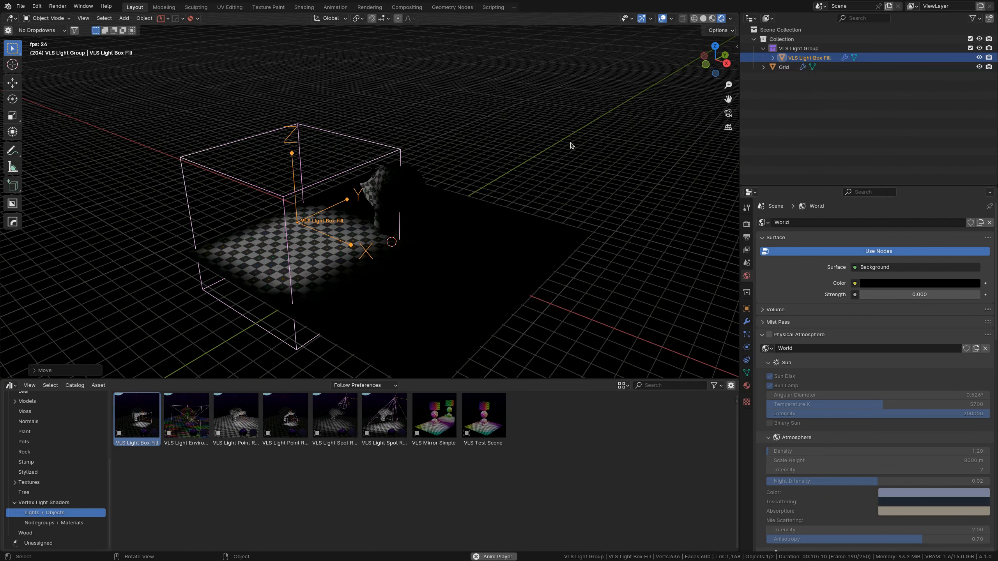
{"action": "middle_click_drag", "start_coordinate": [570, 145], "coordinate": [479, 189]}
{"action": "key", "text": "g"}
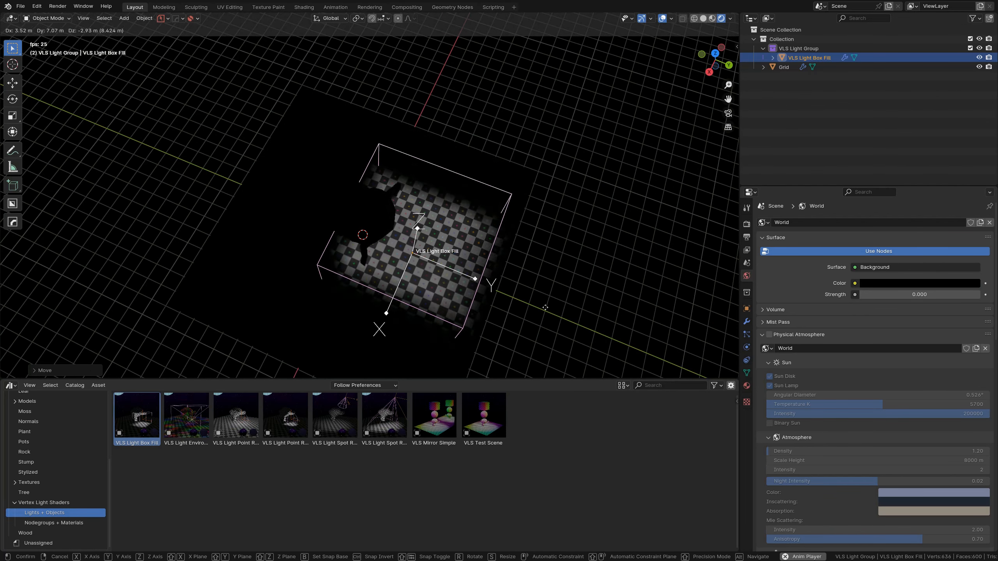
{"action": "left_click", "coordinate": [477, 189]}
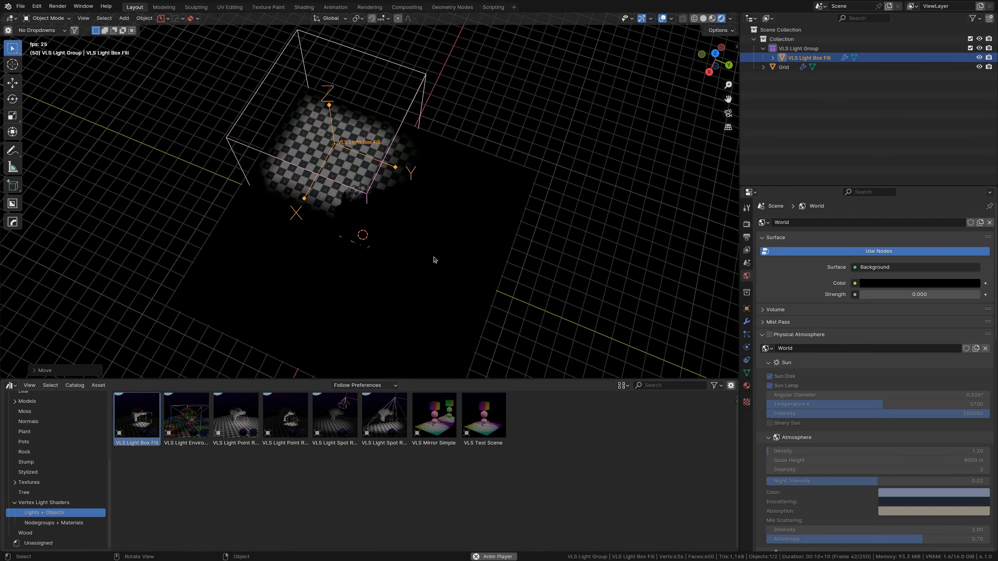
{"action": "middle_click_drag", "start_coordinate": [434, 260], "coordinate": [511, 177]}
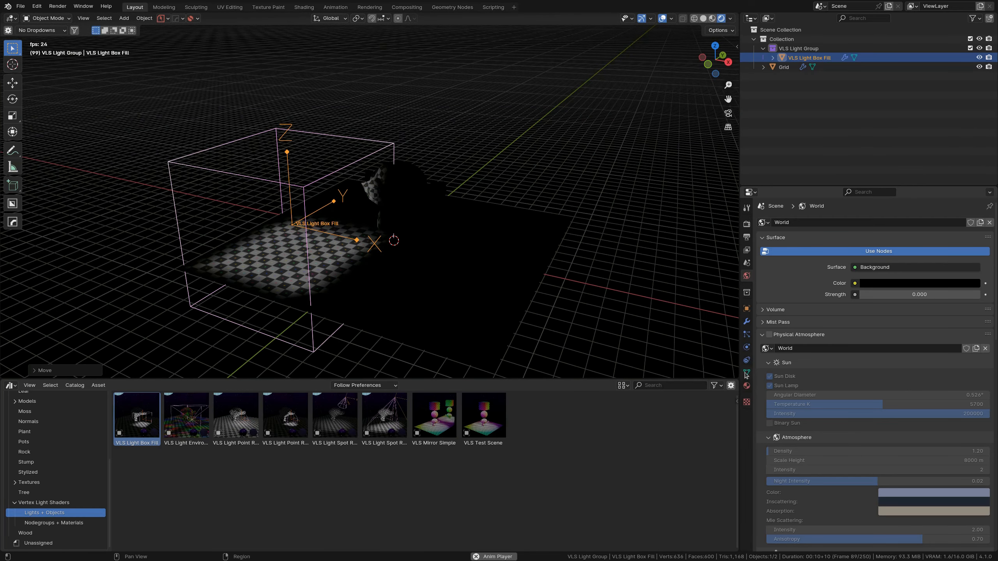
Step: Set the box light's color to yellow and its Power Factor to 2.970
{"action": "left_click", "coordinate": [746, 321]}
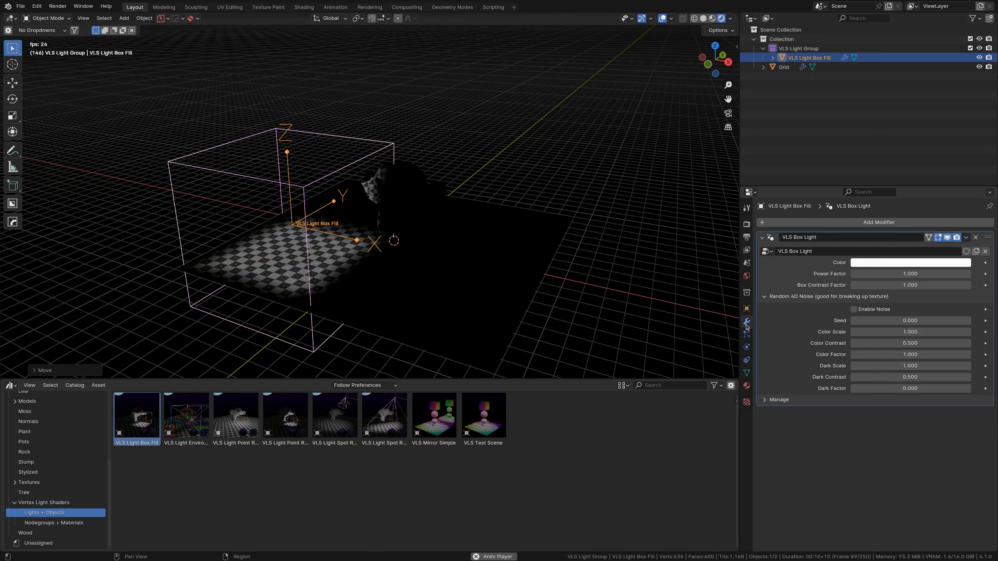
{"action": "left_click", "coordinate": [877, 263]}
{"action": "left_click_drag", "start_coordinate": [911, 136], "coordinate": [879, 175]}
{"action": "left_click_drag", "start_coordinate": [908, 275], "coordinate": [959, 275]}
Step: Reposition the box light over one side of the grid and enable its noise with Color Contrast at 1.000
{"action": "key", "text": "g"}
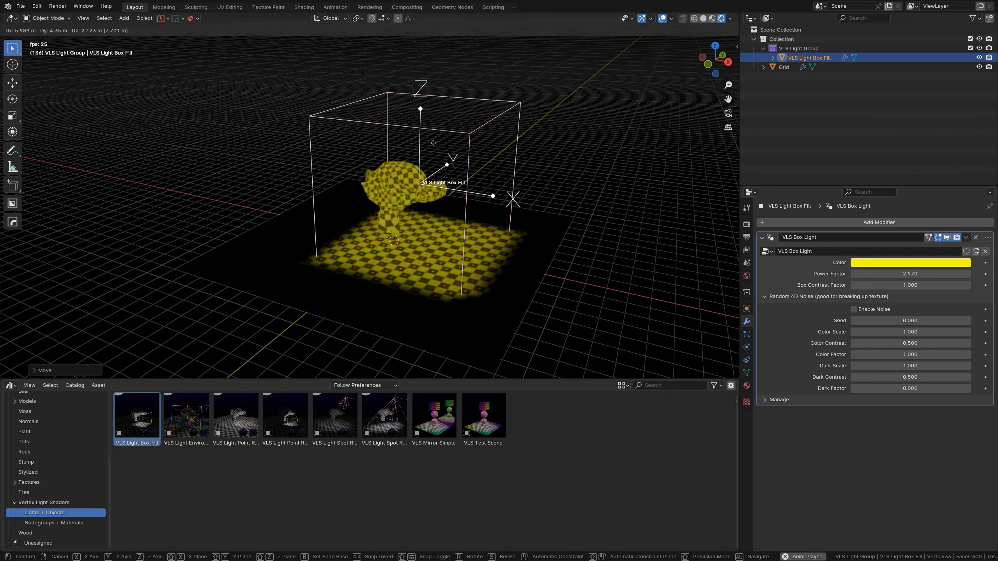
{"action": "left_click", "coordinate": [370, 199]}
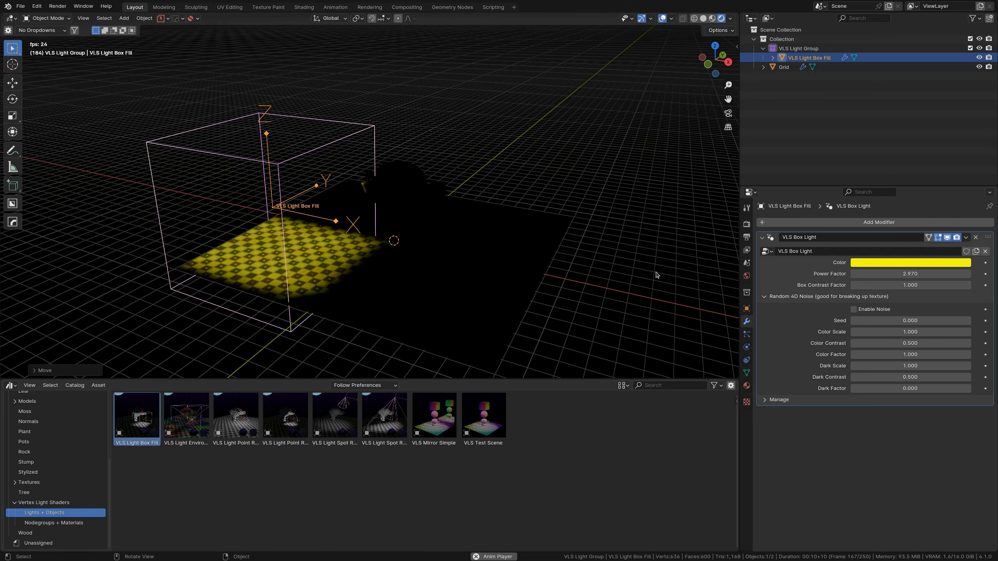
{"action": "left_click", "coordinate": [853, 310]}
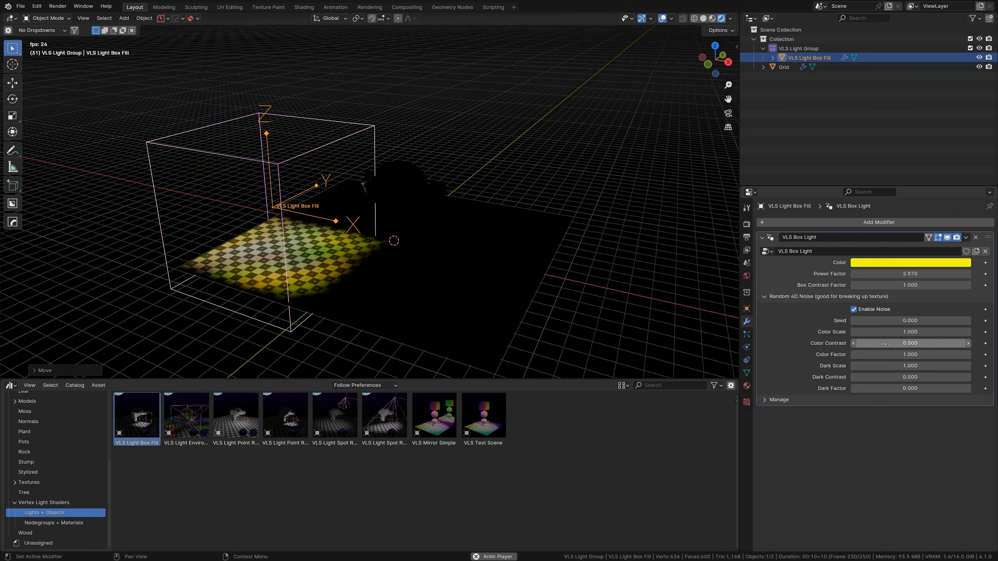
{"action": "left_click_drag", "start_coordinate": [883, 344], "coordinate": [927, 344]}
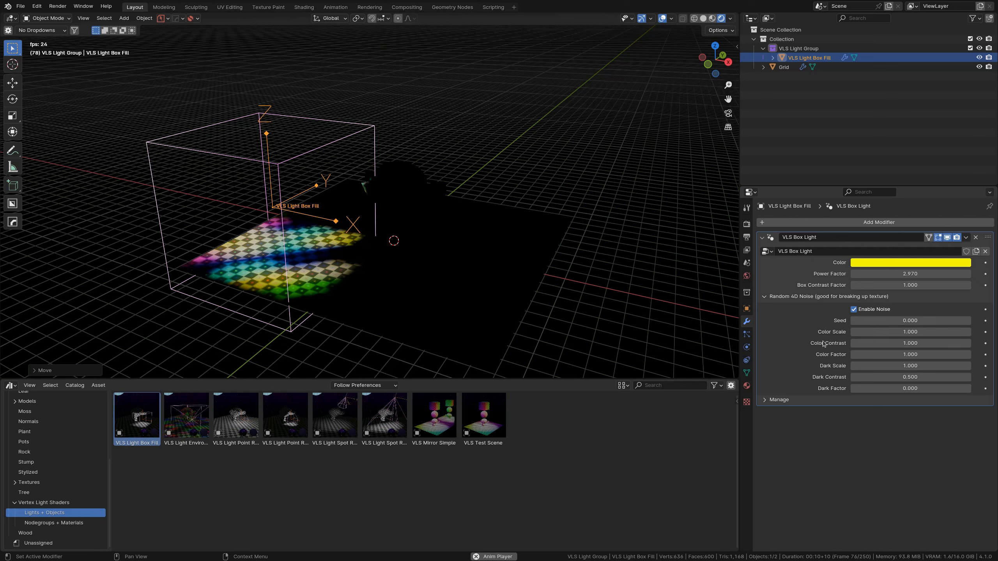
Step: Enlarge the box light until it covers the whole grid and rotate it freely with trackball rotation
{"action": "key", "text": "s"}
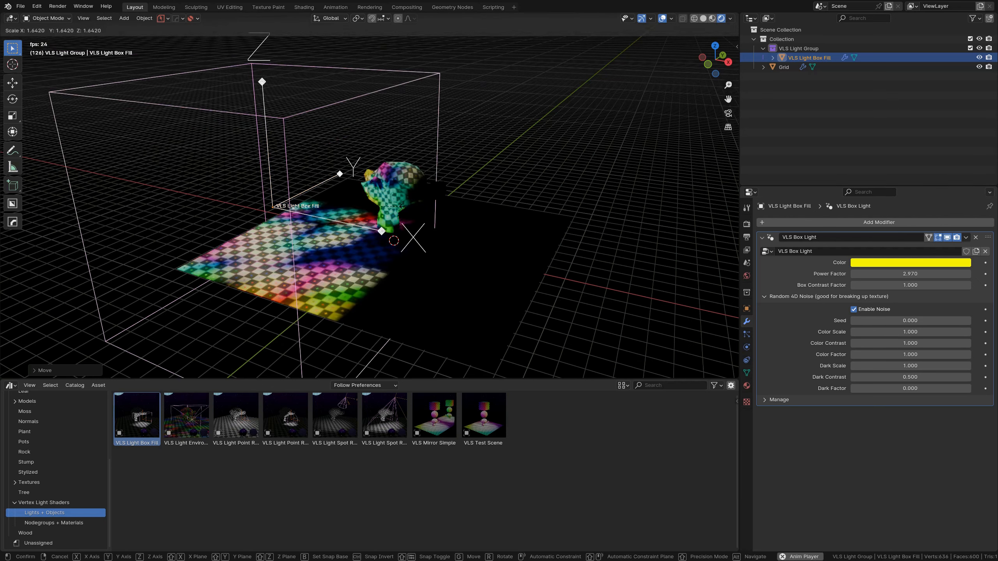
{"action": "left_click", "coordinate": [624, 186]}
{"action": "key", "text": "r"}
{"action": "key", "text": "r"}
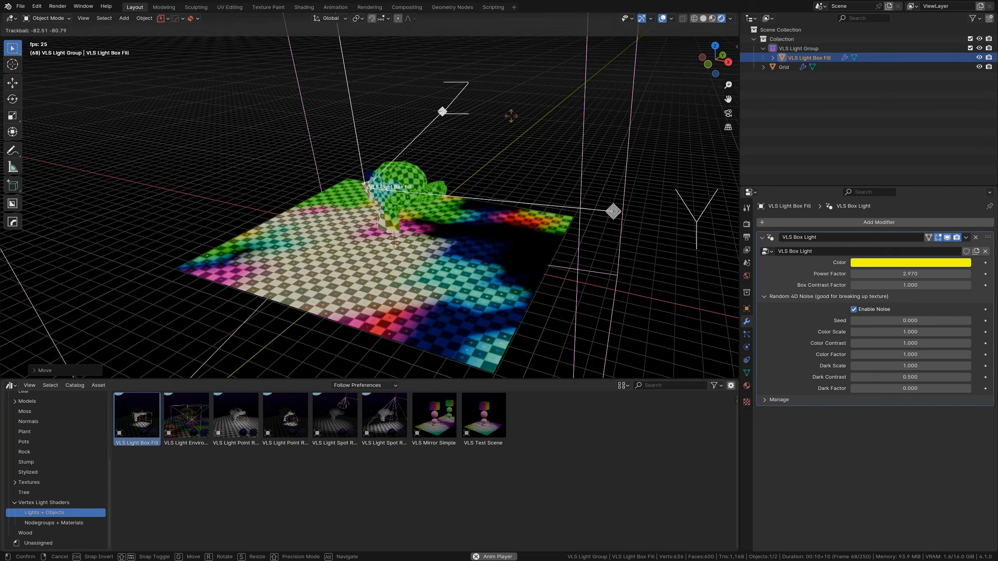
{"action": "left_click", "coordinate": [518, 79]}
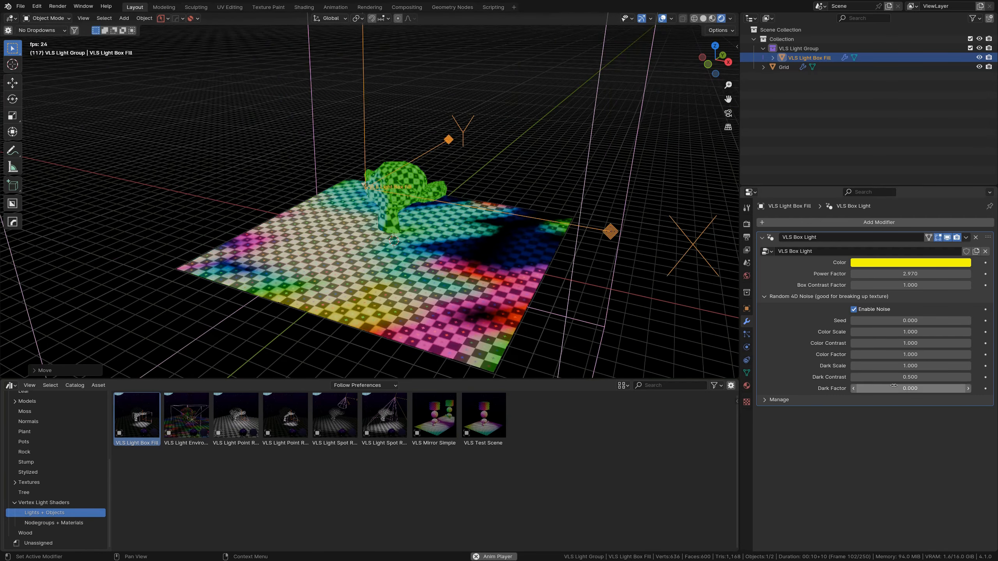
Step: Set the box light's noise to Dark Factor 1.000, Color Factor 0.000 and Dark Contrast 0.846
{"action": "left_click_drag", "start_coordinate": [900, 378], "coordinate": [939, 389]}
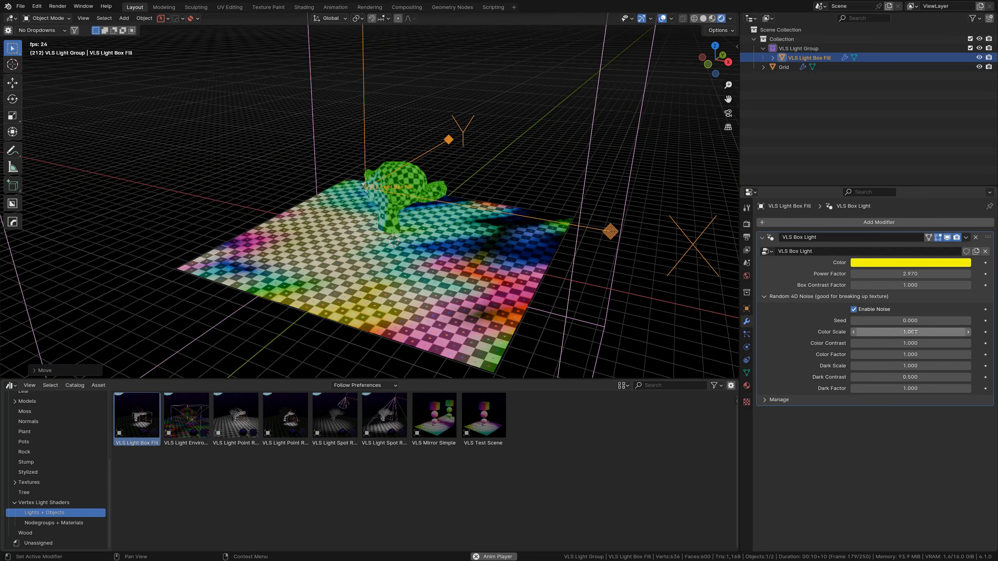
{"action": "left_click_drag", "start_coordinate": [925, 343], "coordinate": [892, 343]}
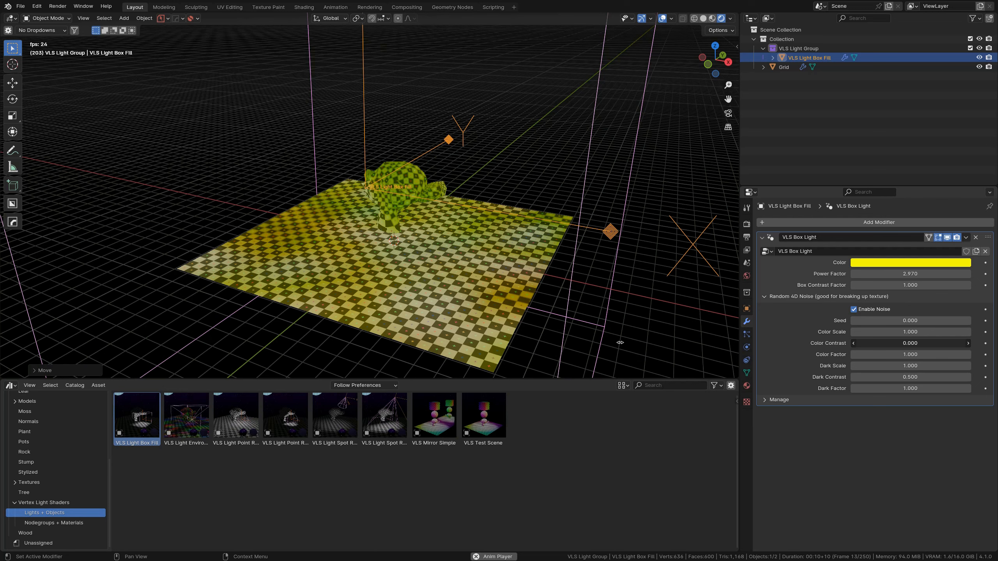
{"action": "left_click_drag", "start_coordinate": [620, 342], "coordinate": [786, 354]}
{"action": "left_click_drag", "start_coordinate": [912, 377], "coordinate": [947, 378]}
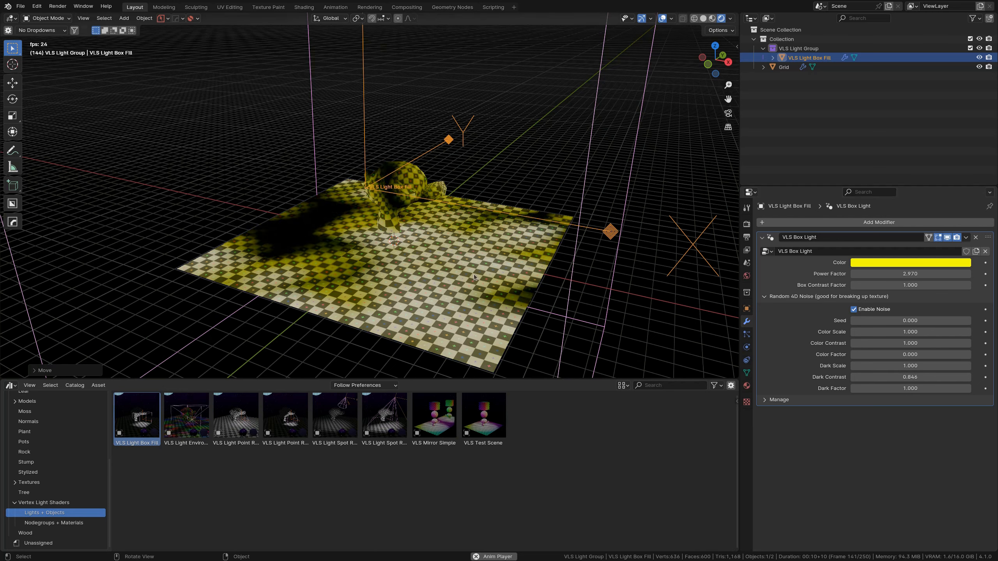
Step: Rotate the box light freely again to shift its dark noise patches across the grid
{"action": "key", "text": "r"}
{"action": "key", "text": "r"}
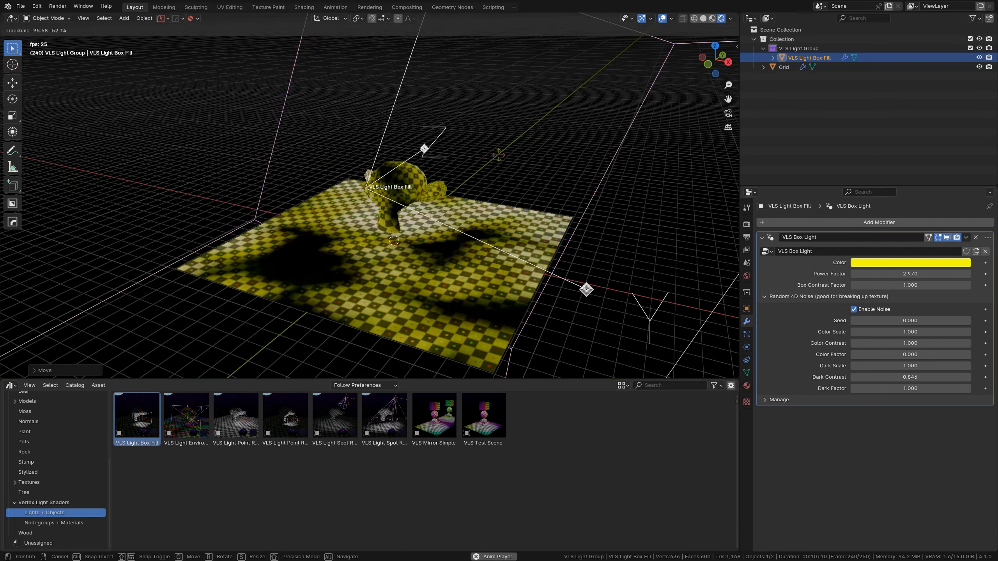
{"action": "left_click", "coordinate": [517, 226]}
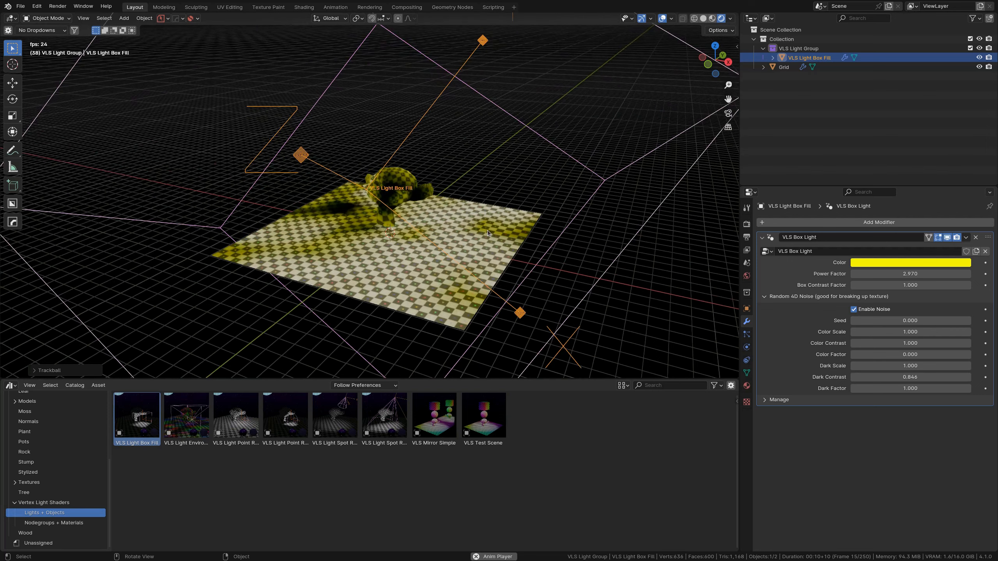
Step: Delete the box light and place a VLS Light Point Realistic asset over the grid, inside the VLS Light Group collection
{"action": "key", "text": "Delete"}
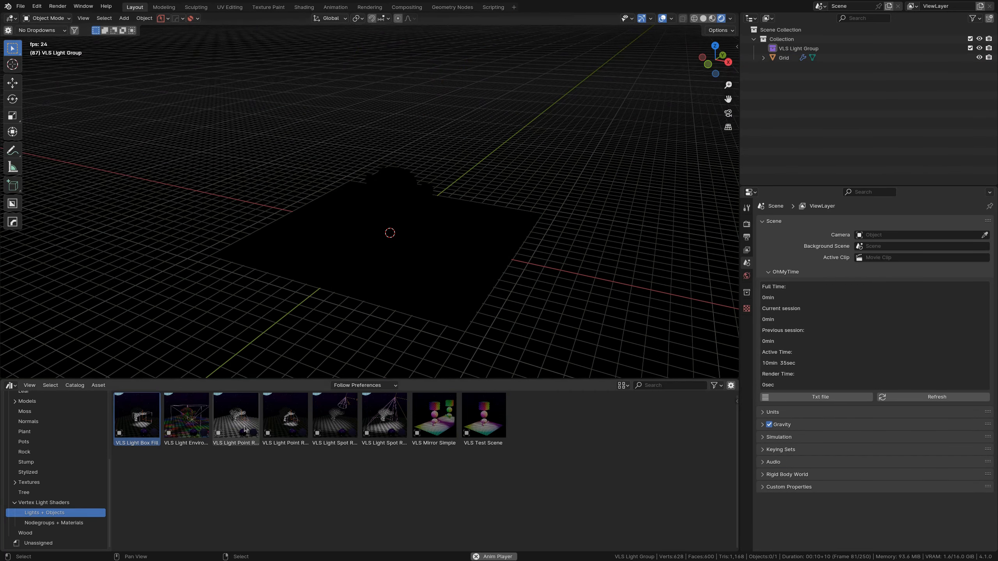
{"action": "left_click_drag", "start_coordinate": [244, 416], "coordinate": [329, 250]}
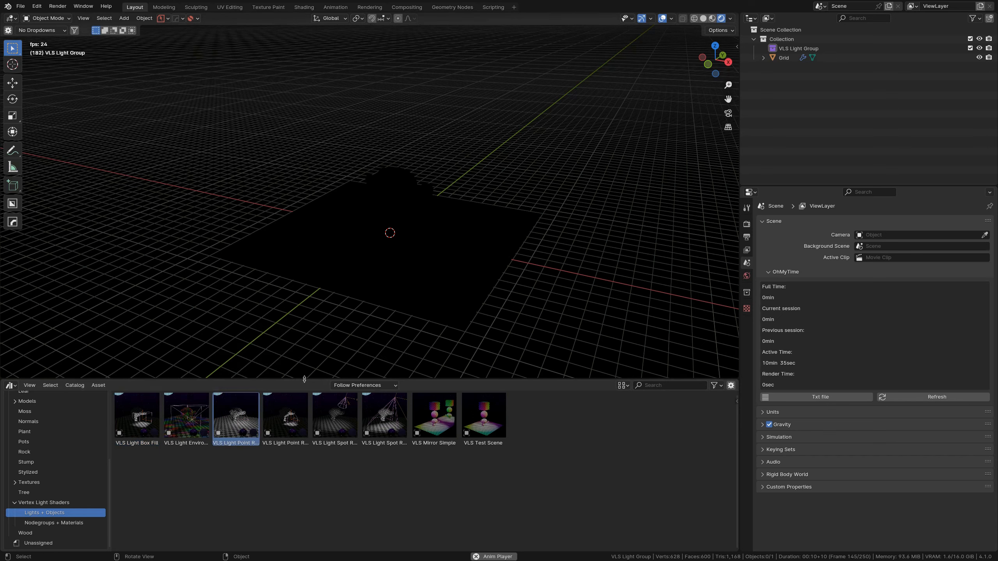
{"action": "left_click", "coordinate": [799, 50]}
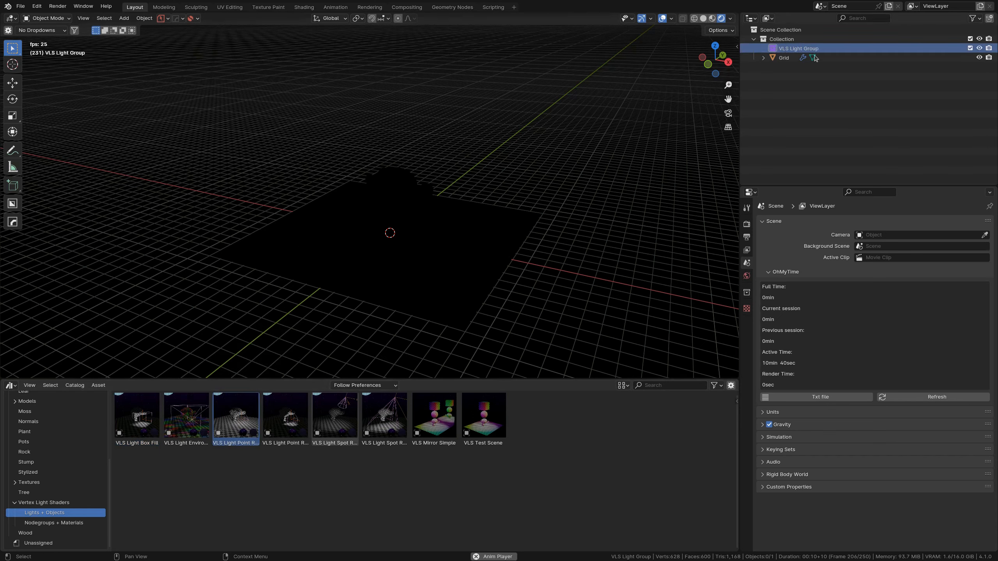
{"action": "left_click_drag", "start_coordinate": [236, 417], "coordinate": [320, 252]}
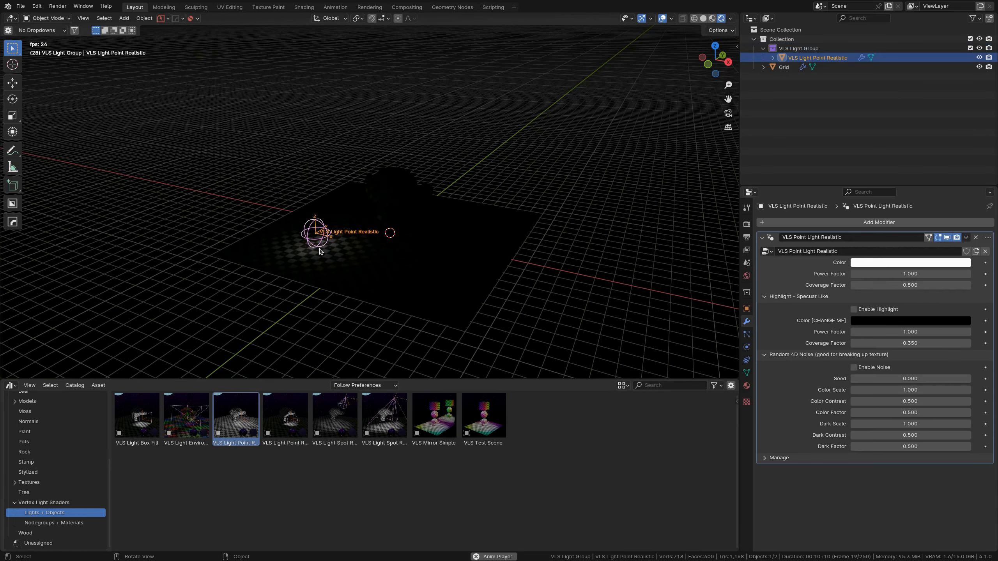
Step: Set the point light's color to green and duplicate it about 11.6 m away on the opposite side of the grid
{"action": "left_click", "coordinate": [863, 263]}
{"action": "left_click_drag", "start_coordinate": [921, 165], "coordinate": [879, 139]}
{"action": "key", "text": "shift+d"}
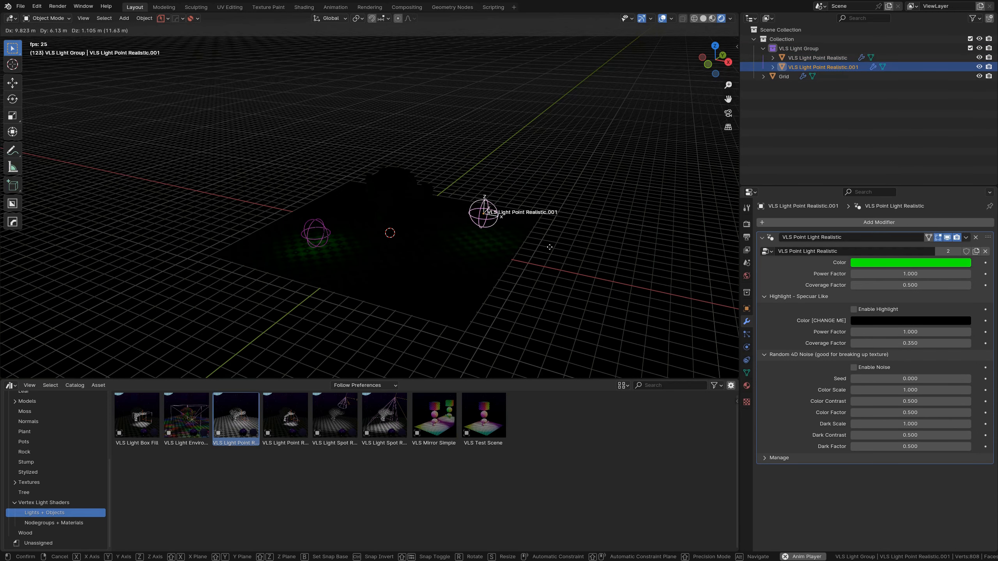
{"action": "left_click", "coordinate": [548, 249]}
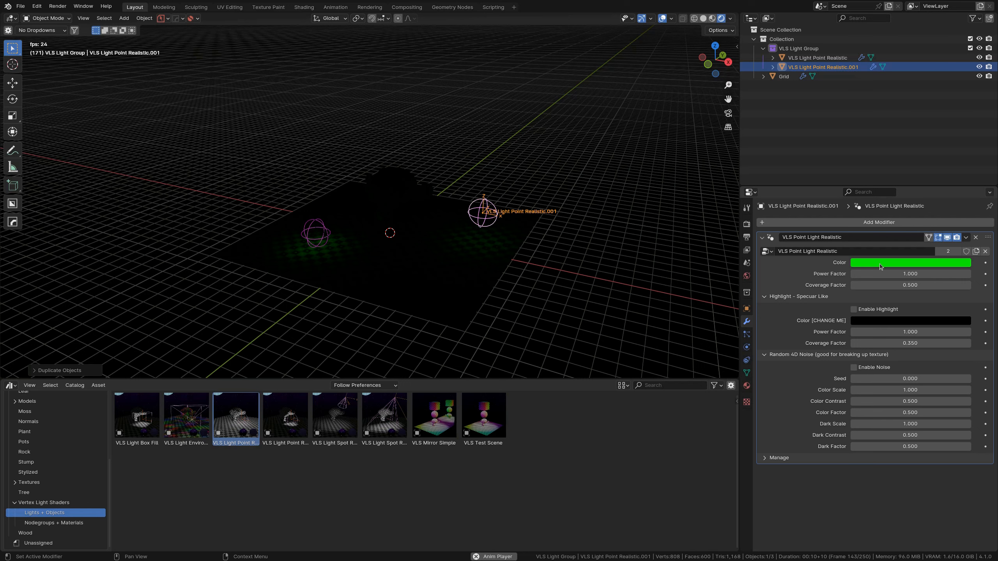
Step: Set the duplicated point light's color to blue and its Power Factor to 11.430
{"action": "left_click_drag", "start_coordinate": [881, 273], "coordinate": [912, 274]}
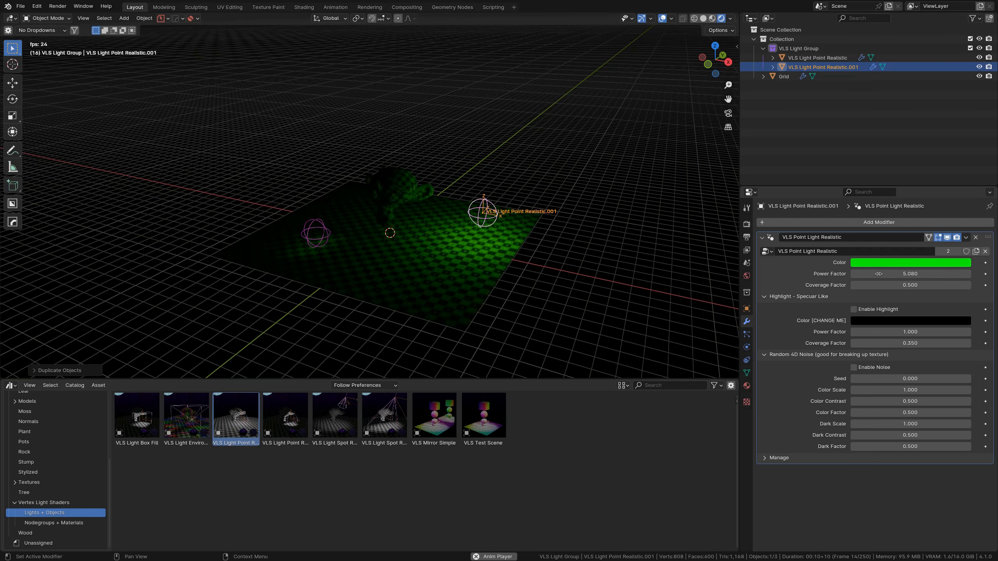
{"action": "left_click", "coordinate": [881, 263]}
{"action": "left_click_drag", "start_coordinate": [910, 173], "coordinate": [946, 130]}
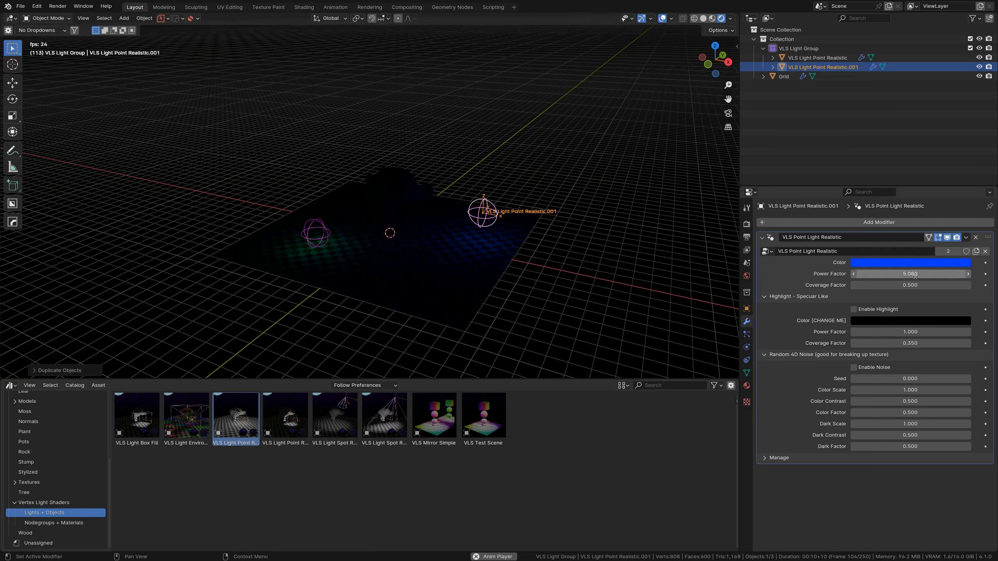
{"action": "left_click_drag", "start_coordinate": [884, 273], "coordinate": [919, 273]}
Step: Enlarge the blue point light to nearly three times its size and try rotating it
{"action": "key", "text": "s"}
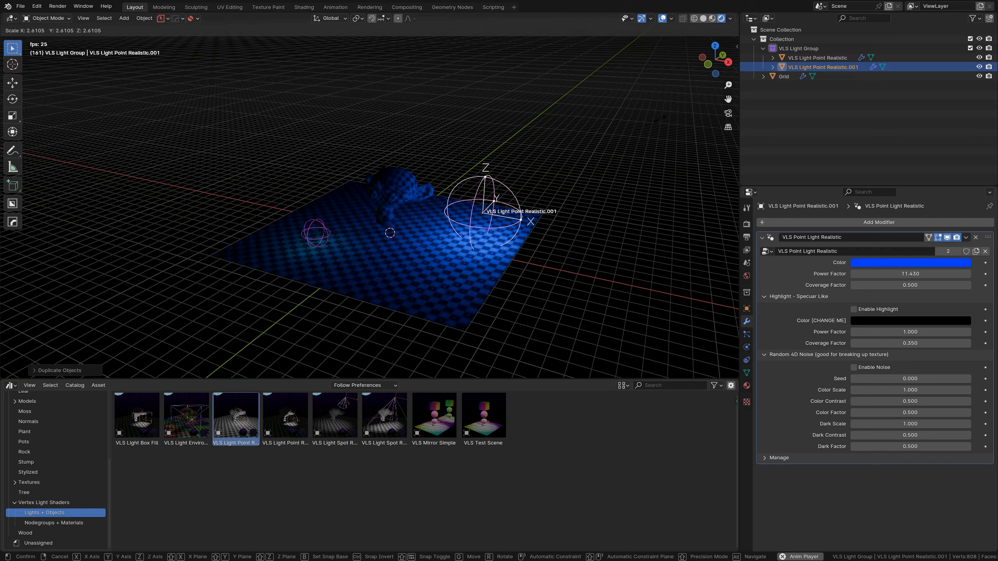
{"action": "left_click", "coordinate": [648, 121]}
{"action": "key", "text": "r"}
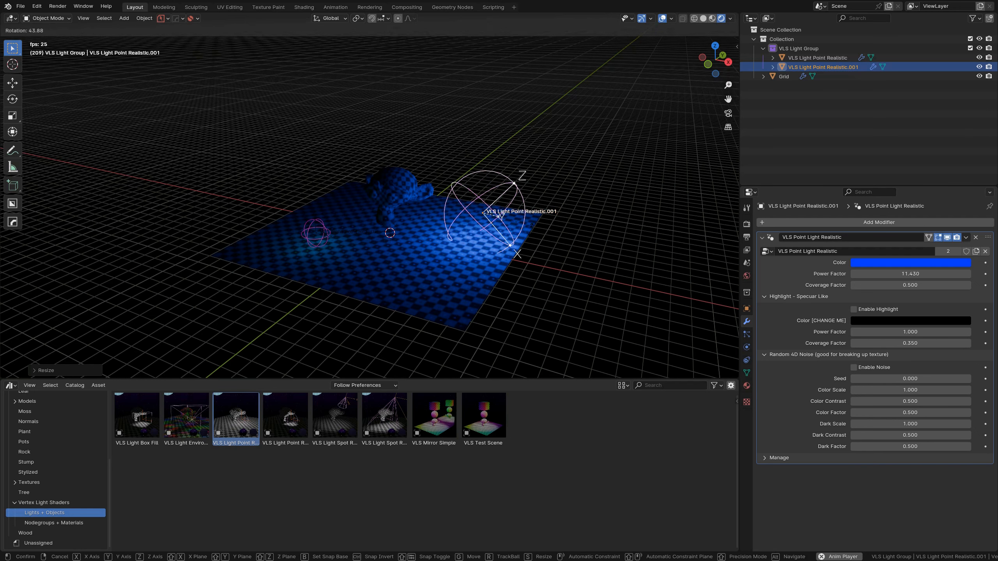
{"action": "key", "text": "Escape"}
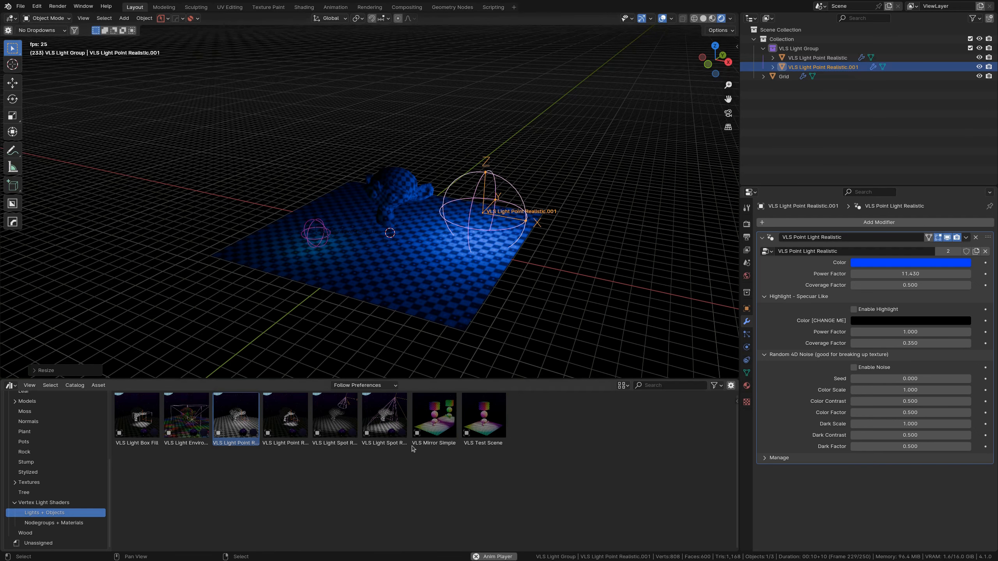
Step: Place a VLS Light Spot Retro asset near the middle of the grid in the VLS Light Group collection
{"action": "left_click", "coordinate": [391, 421]}
{"action": "left_click_drag", "start_coordinate": [391, 421], "coordinate": [391, 256]}
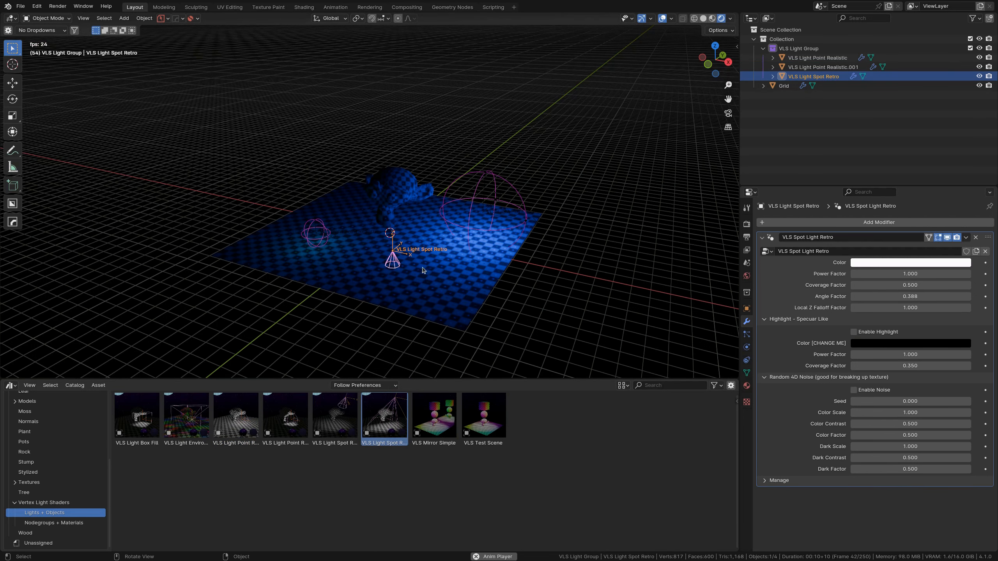
Step: Set the retro spot light's color to red and try scaling it up
{"action": "left_click", "coordinate": [879, 262]}
{"action": "left_click_drag", "start_coordinate": [900, 157], "coordinate": [919, 198]}
{"action": "key", "text": "g"}
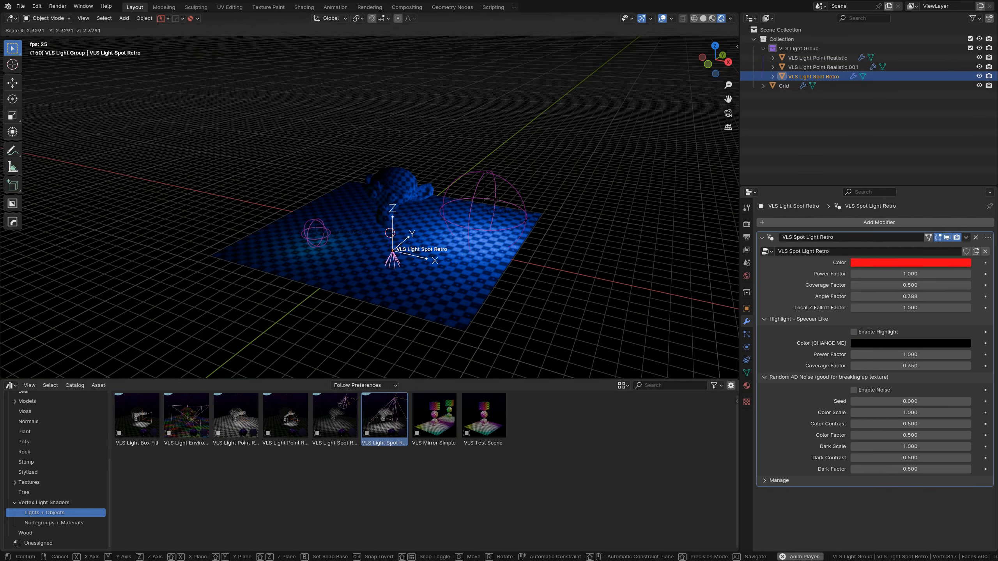
{"action": "key", "text": "Escape"}
Step: Replace the retro spot light with an enlarged VLS Light Spot Realistic asset near the middle of the grid
{"action": "key", "text": "x"}
{"action": "left_click", "coordinate": [471, 313]}
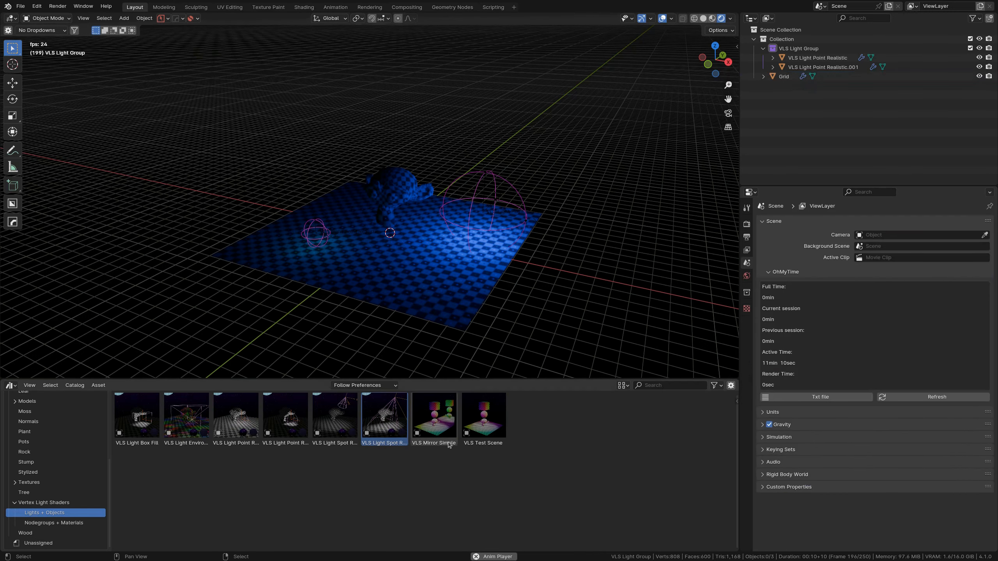
{"action": "left_click_drag", "start_coordinate": [336, 417], "coordinate": [401, 276]}
{"action": "key", "text": "s"}
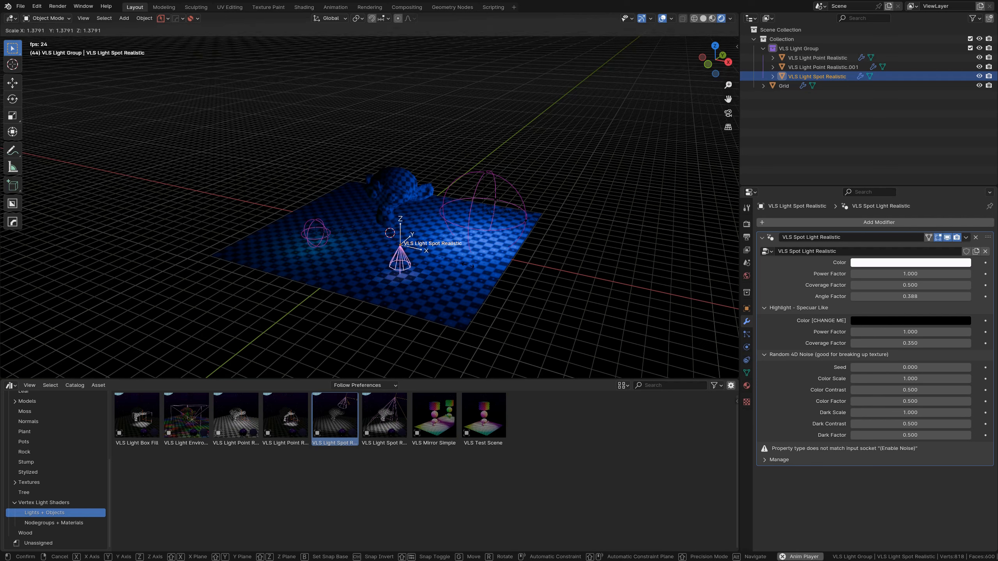
{"action": "left_click", "coordinate": [592, 269]}
Step: Set the realistic spot light's color to red and its Power Factor to 8.230
{"action": "left_click", "coordinate": [924, 262]}
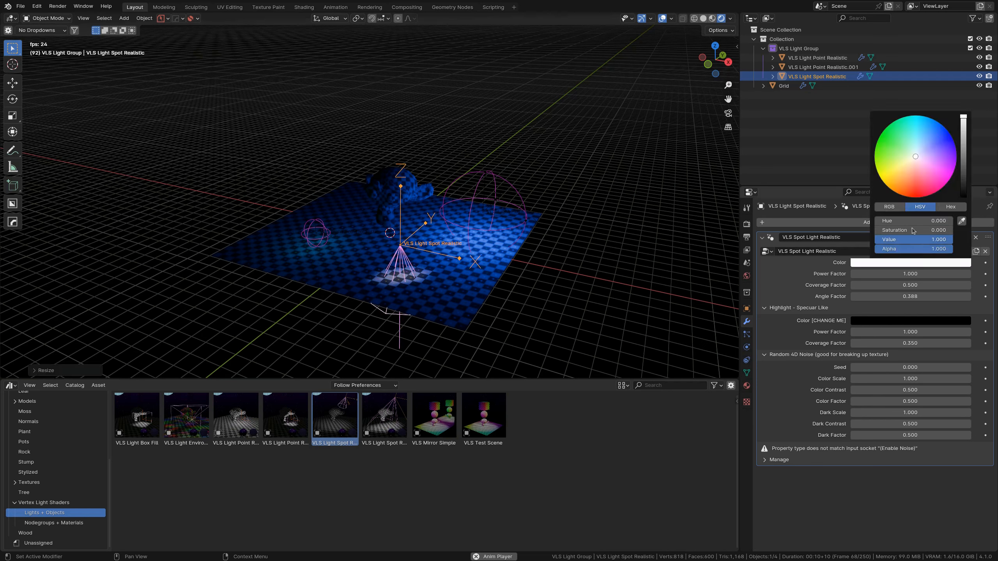
{"action": "left_click", "coordinate": [912, 197]}
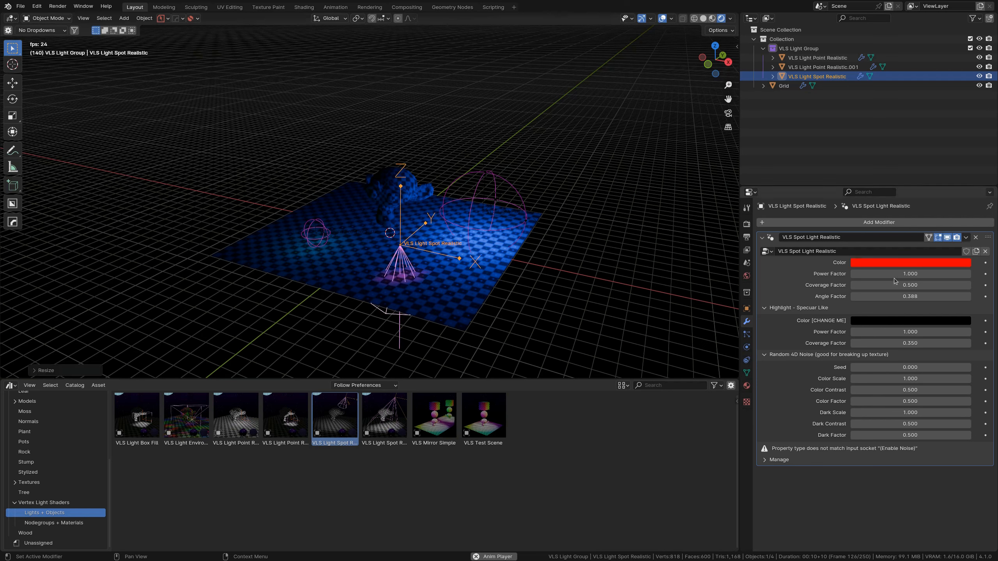
{"action": "left_click_drag", "start_coordinate": [900, 274], "coordinate": [967, 275]}
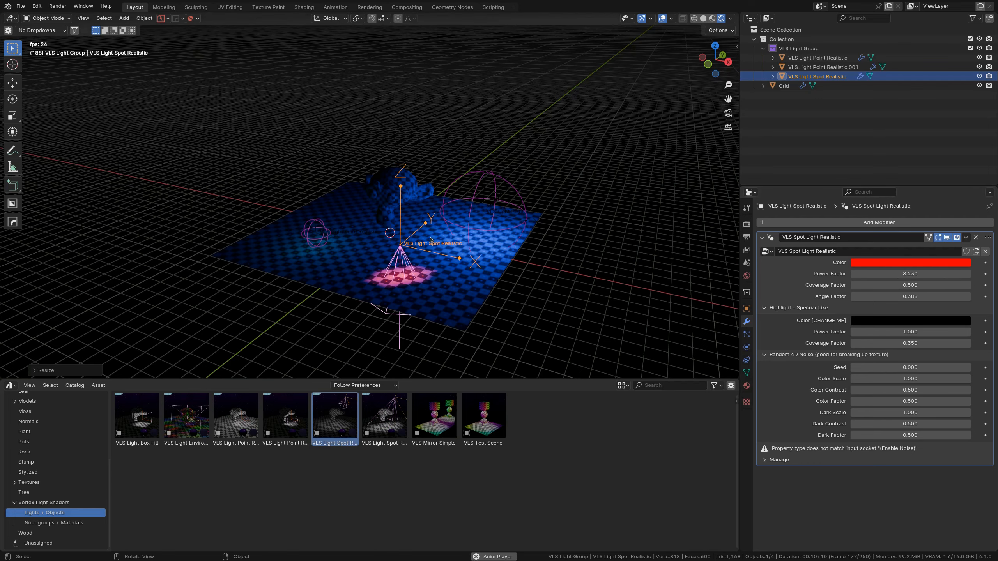
Step: Raise the red spot light straight up above the grid and scale it up about three times
{"action": "key", "text": "g"}
{"action": "key", "text": "z"}
{"action": "key", "text": "Return"}
{"action": "key", "text": "s"}
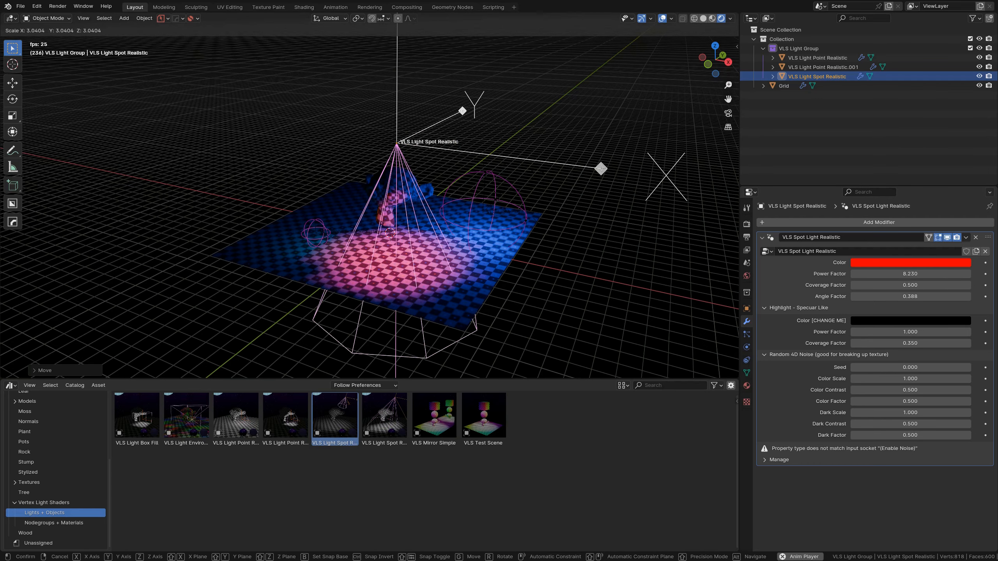
{"action": "left_click", "coordinate": [504, 167]}
{"action": "middle_click_drag", "start_coordinate": [454, 257], "coordinate": [483, 294]}
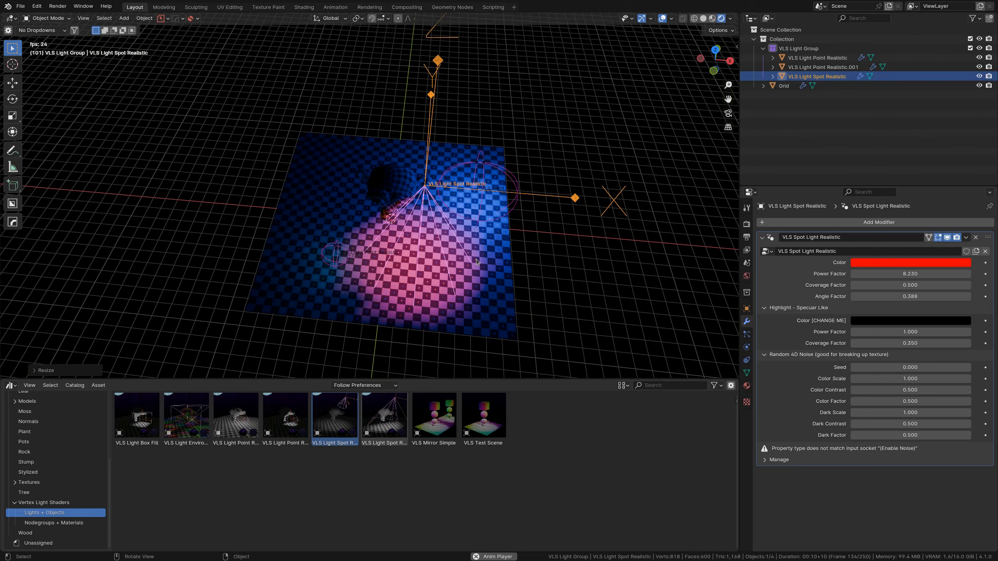
Step: Rotate the spot light slightly with a trackball rotation and stretch it about five times along its local X axis
{"action": "key", "text": "r"}
{"action": "key", "text": "r"}
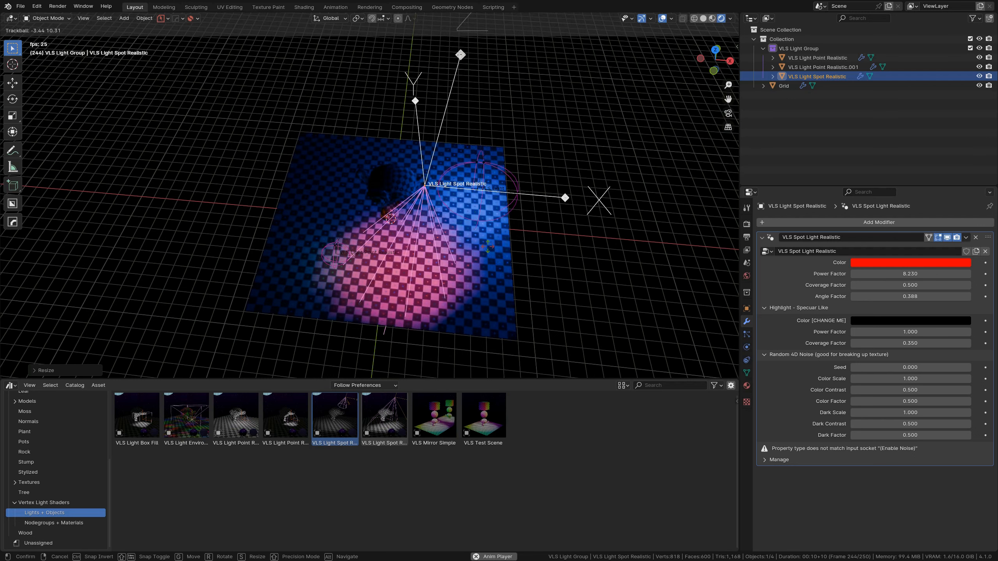
{"action": "left_click", "coordinate": [480, 250]}
{"action": "key", "text": "s"}
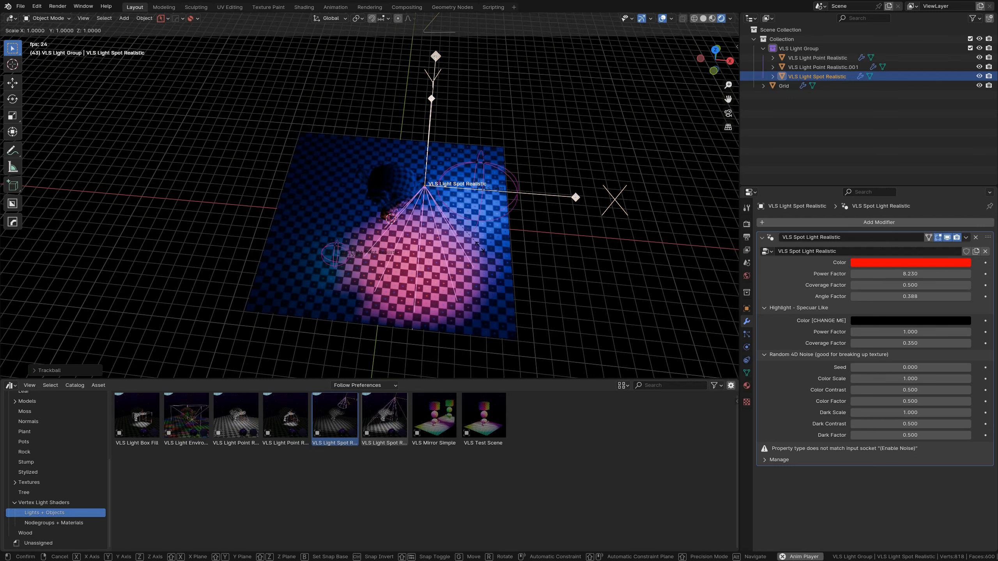
{"action": "key", "text": "x"}
{"action": "key", "text": "x"}
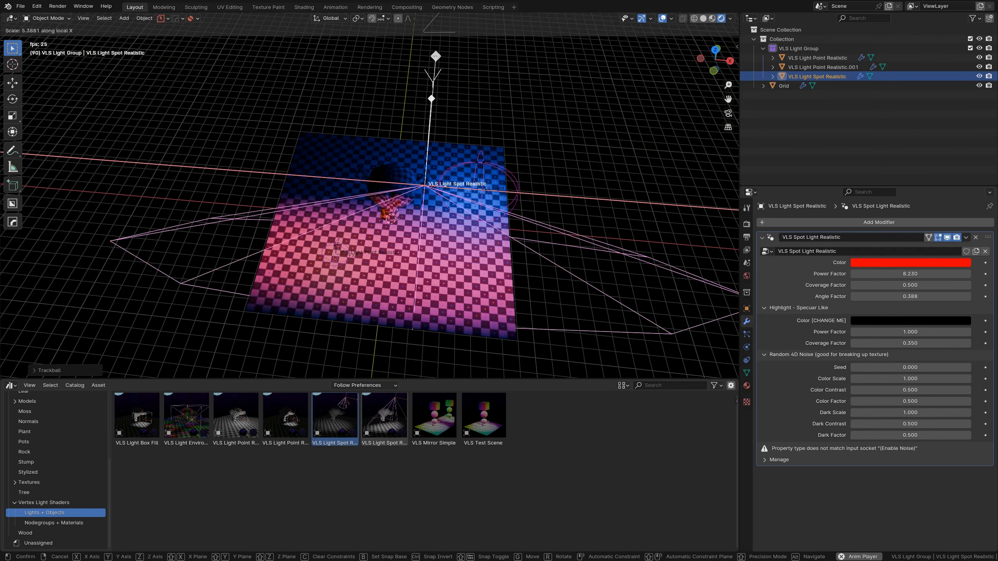
{"action": "left_click", "coordinate": [476, 214]}
Step: Tilt the stretched spot light freely and move it higher above the grid
{"action": "key", "text": "r"}
{"action": "key", "text": "r"}
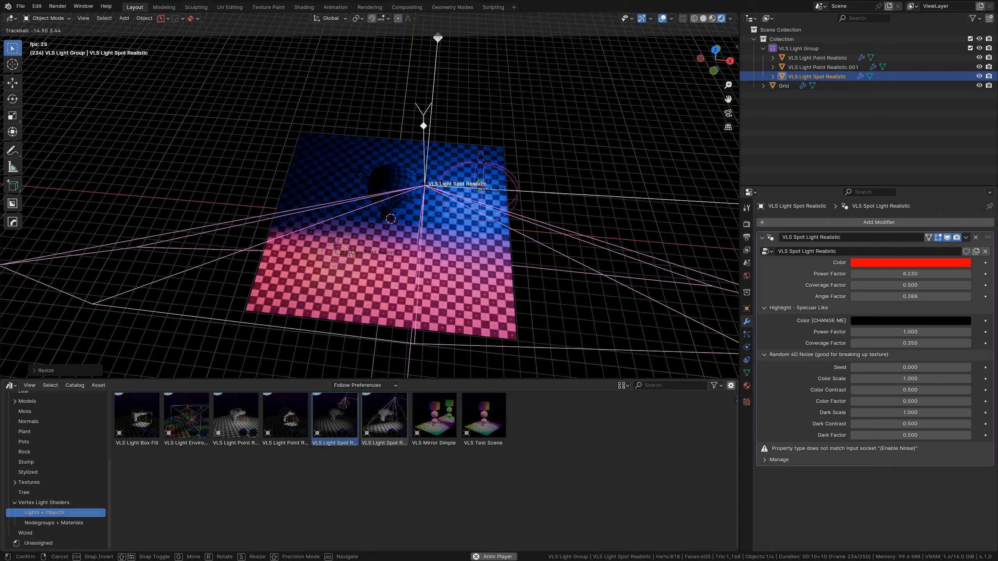
{"action": "left_click", "coordinate": [395, 273]}
{"action": "middle_click_drag", "start_coordinate": [394, 272], "coordinate": [475, 219]}
{"action": "key", "text": "g"}
{"action": "left_click", "coordinate": [521, 124]}
{"action": "middle_click_drag", "start_coordinate": [522, 124], "coordinate": [423, 230]}
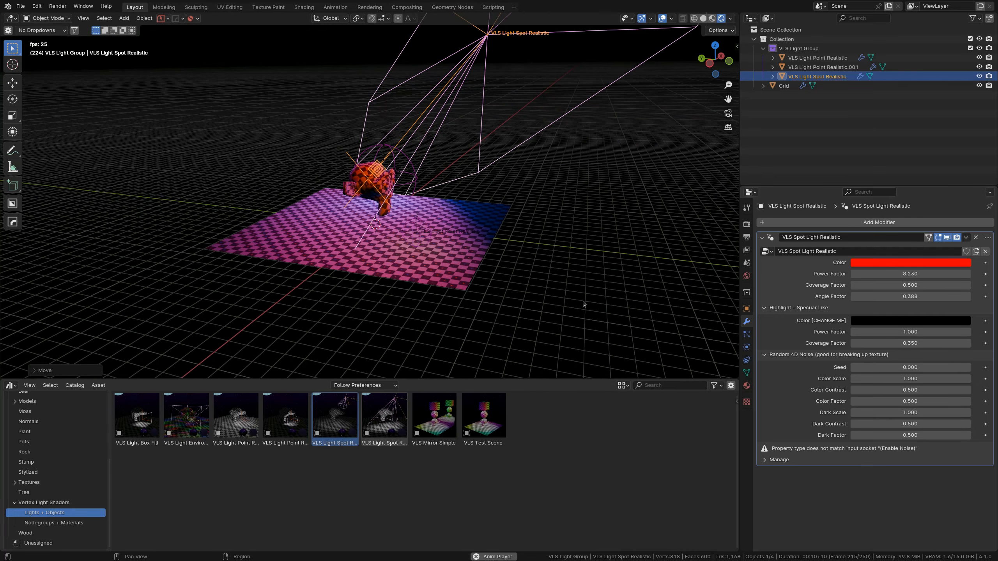
{"action": "middle_click_drag", "start_coordinate": [585, 305], "coordinate": [347, 207]}
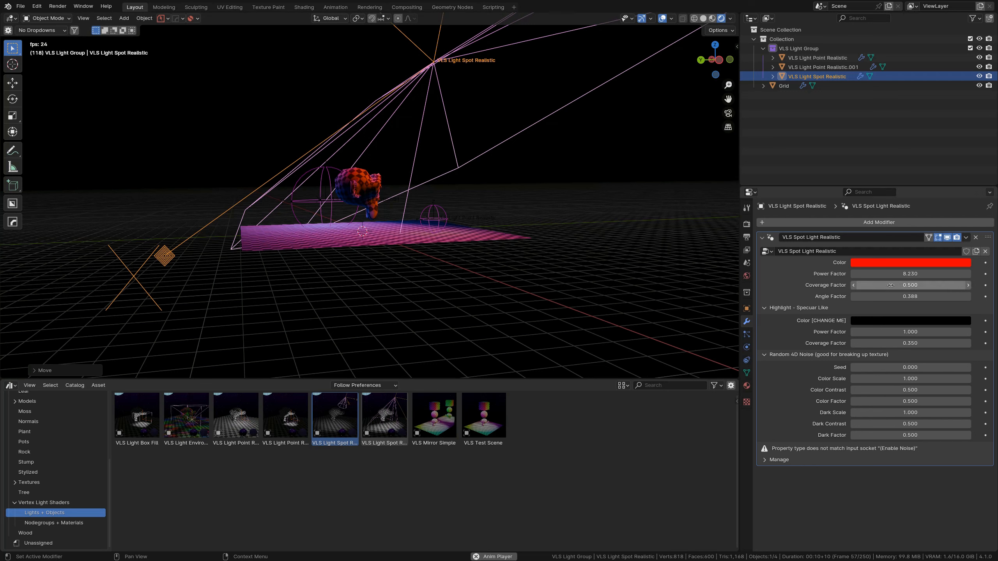
Step: Set the spot light's Coverage Factor to 0.190 and its Angle Factor to 0.5
{"action": "left_click_drag", "start_coordinate": [891, 285], "coordinate": [488, 299]}
{"action": "middle_click_drag", "start_coordinate": [622, 184], "coordinate": [416, 198]}
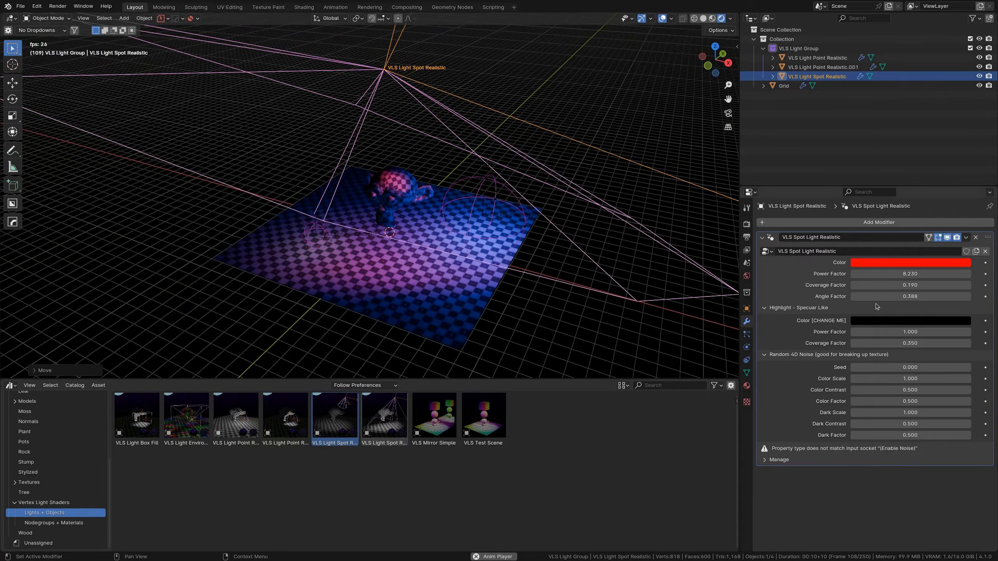
{"action": "left_click", "coordinate": [916, 297]}
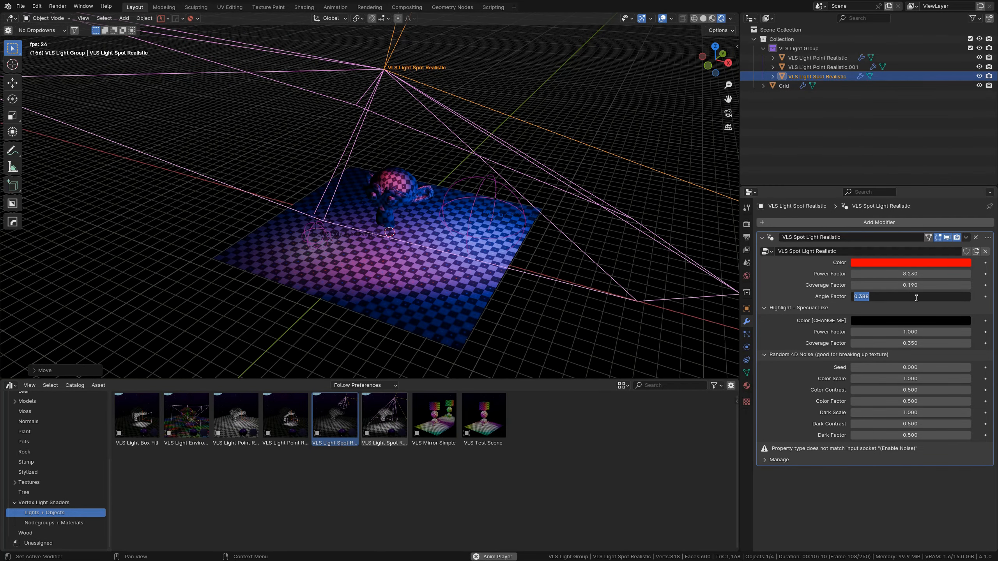
{"action": "type", "text": "."}
{"action": "type", "text": ".5"}
{"action": "key", "text": "Return"}
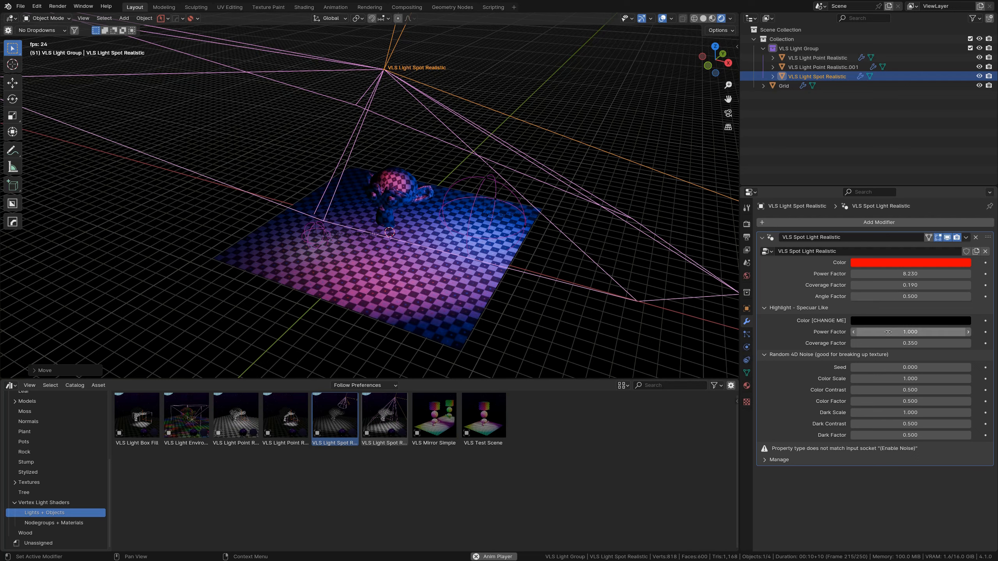
Step: Move the red spot light well outside the grid, away from the monkey head
{"action": "left_click", "coordinate": [765, 309]}
{"action": "left_click", "coordinate": [765, 309]}
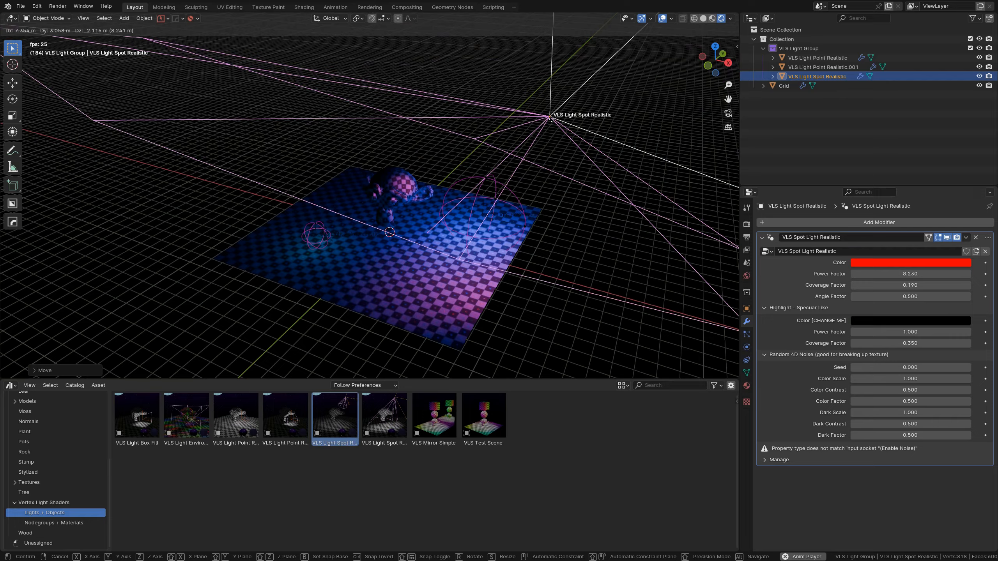
{"action": "scroll", "coordinate": [596, 196], "scroll_direction": "down", "scroll_amount": 5}
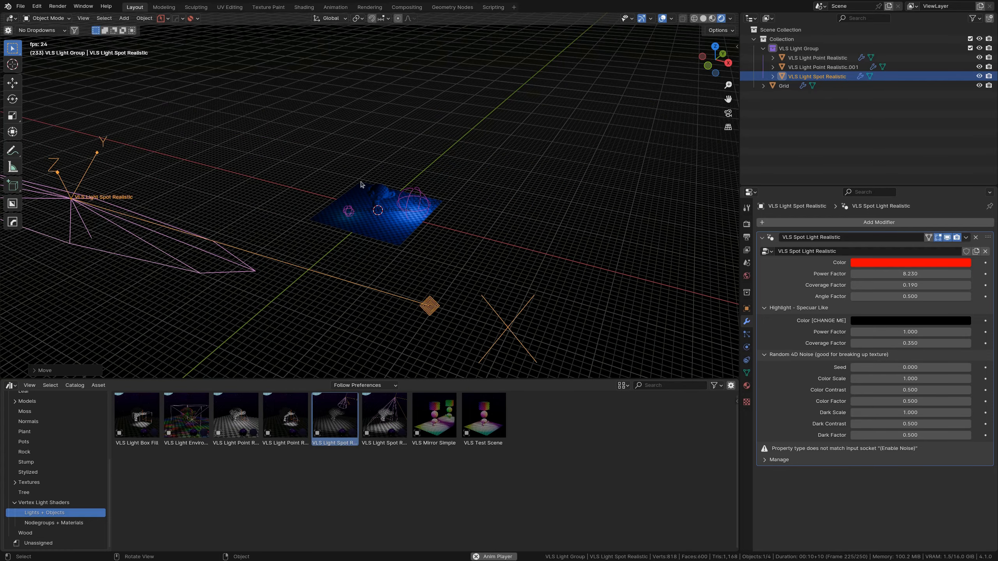
{"action": "middle_click_drag", "start_coordinate": [363, 185], "coordinate": [357, 161]}
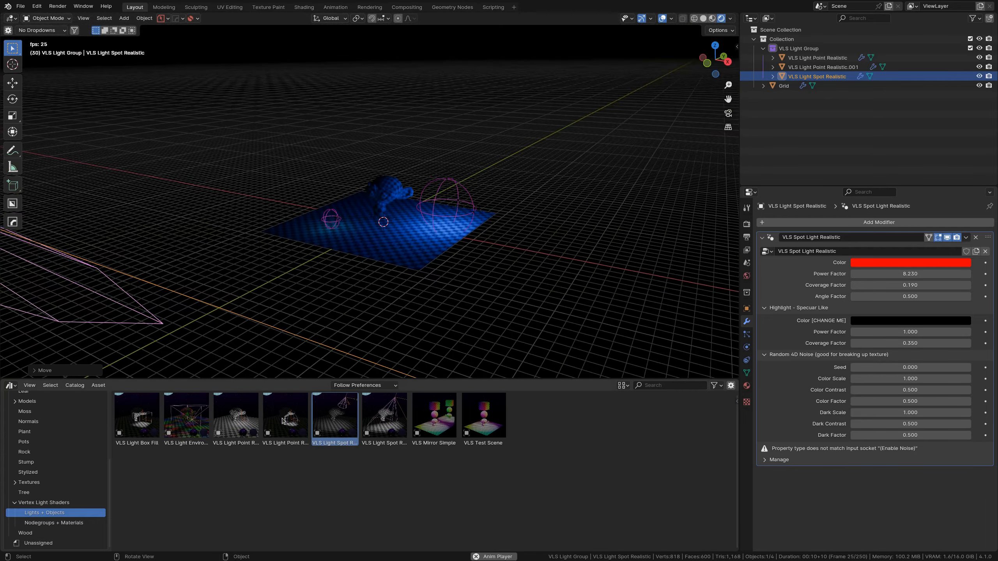
Step: Raise the blue point light above the grid and enable its highlight
{"action": "left_click_drag", "start_coordinate": [240, 417], "coordinate": [371, 163]}
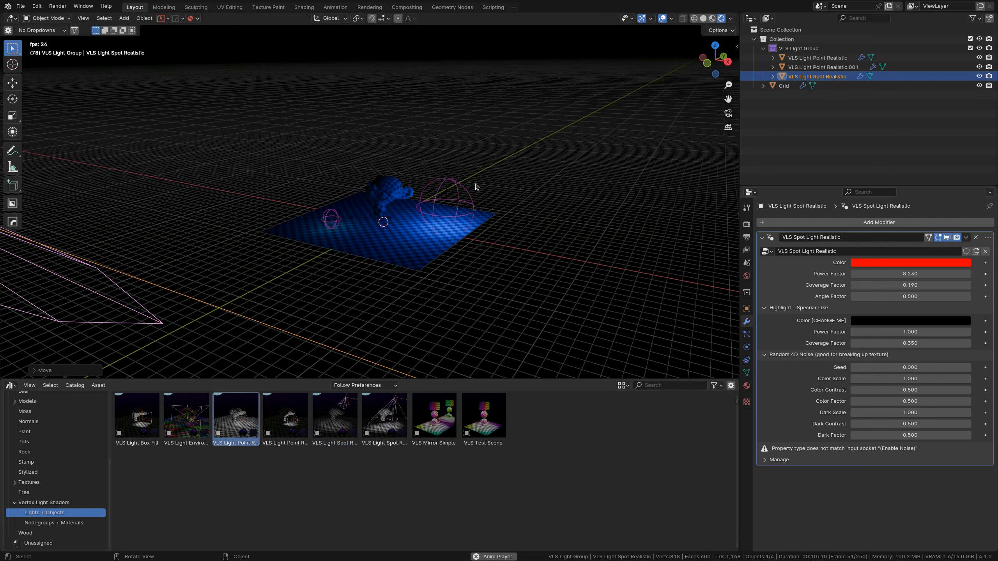
{"action": "left_click", "coordinate": [444, 184]}
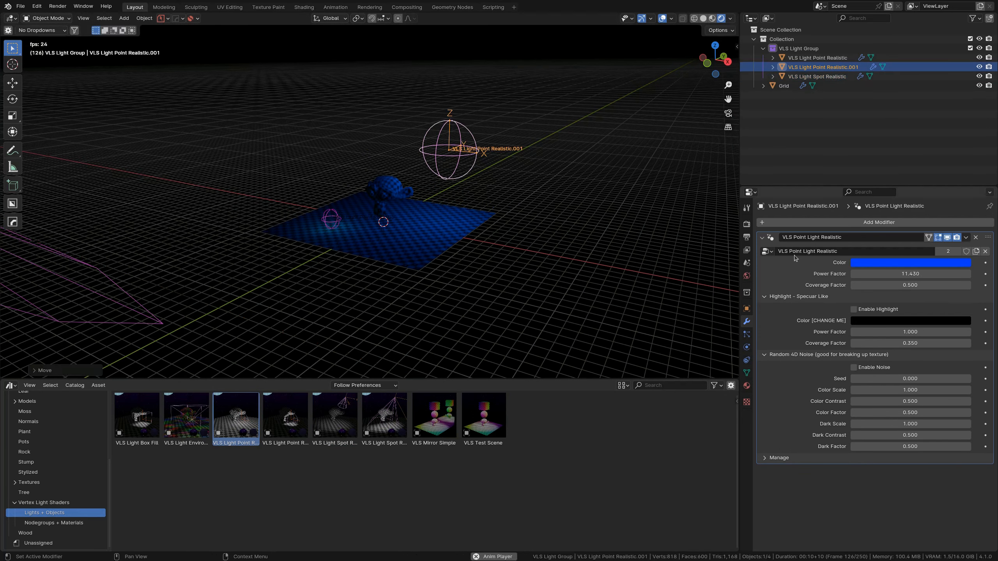
{"action": "left_click", "coordinate": [853, 310]}
{"action": "middle_click_drag", "start_coordinate": [500, 238], "coordinate": [497, 261]}
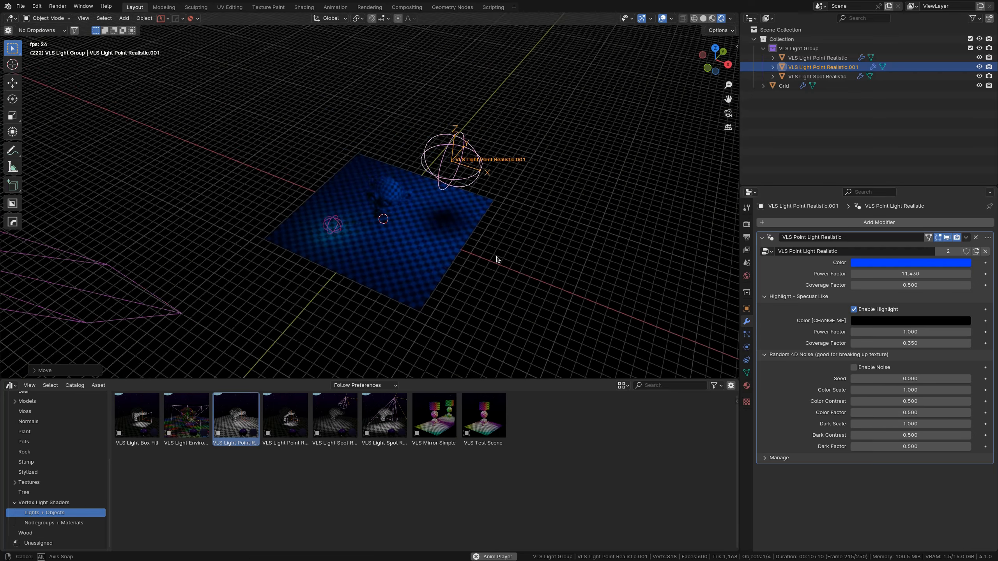
{"action": "scroll", "coordinate": [497, 262], "scroll_direction": "up", "scroll_amount": 3}
{"action": "scroll", "coordinate": [497, 264], "scroll_direction": "up", "scroll_amount": 2}
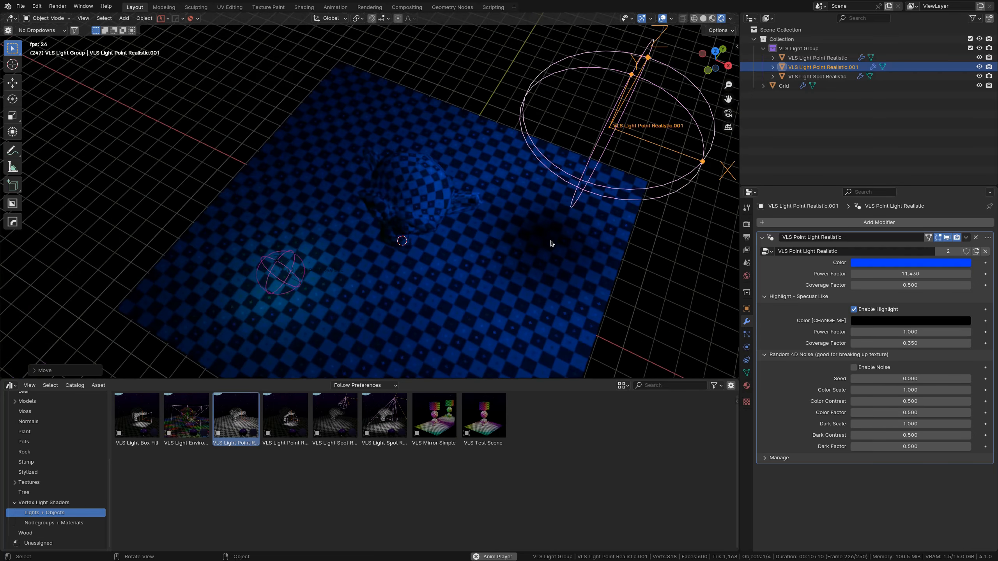
Step: Set the blue point light's highlight color to white and the highlight Power Factor to 3.900
{"action": "left_click", "coordinate": [895, 320]}
{"action": "left_click_drag", "start_coordinate": [965, 185], "coordinate": [963, 175]}
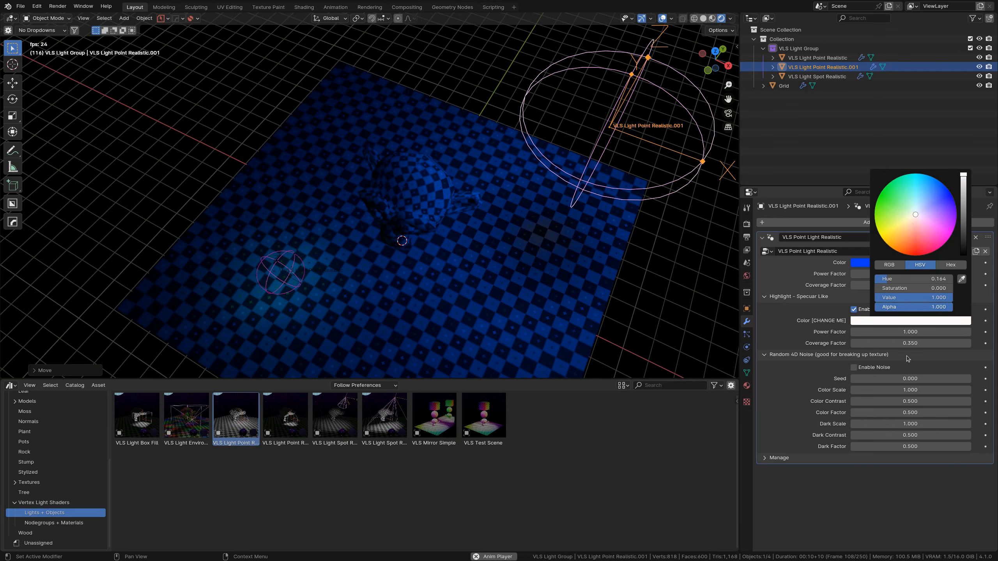
{"action": "left_click_drag", "start_coordinate": [886, 335], "coordinate": [916, 335]}
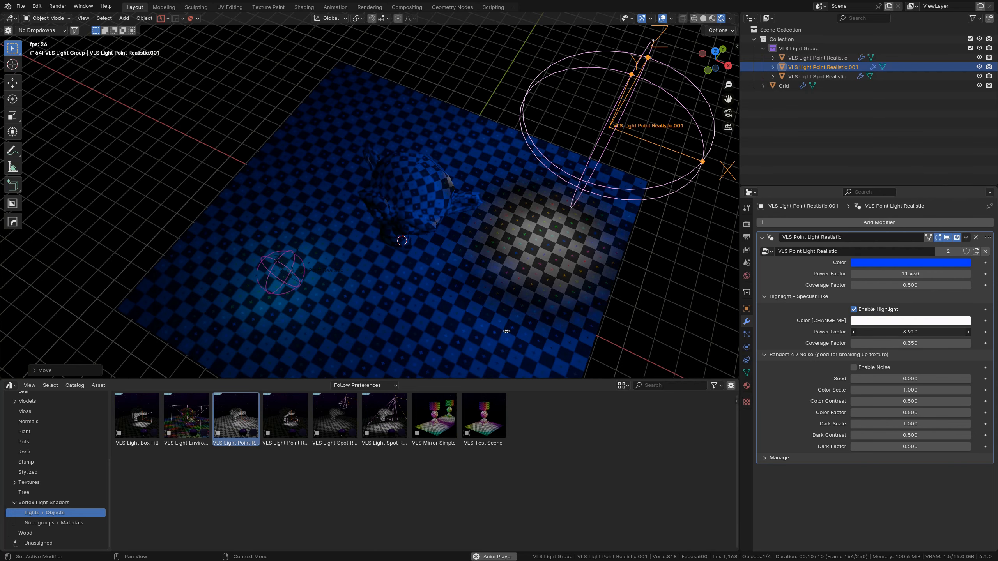
Step: Reposition the blue point light above the grid to shift its white highlight across the checkered surface
{"action": "middle_click_drag", "start_coordinate": [578, 292], "coordinate": [497, 268]}
{"action": "key", "text": "g"}
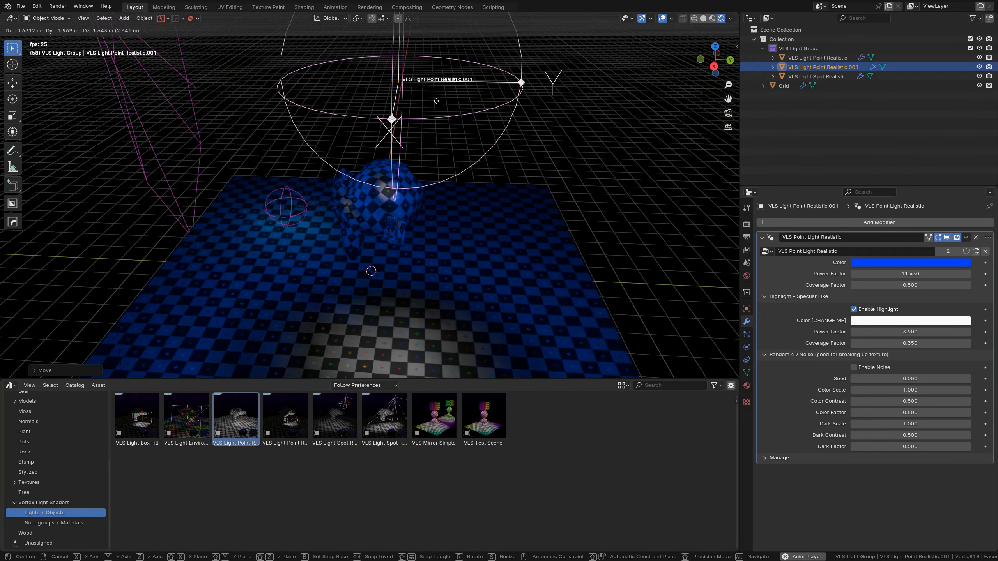
{"action": "left_click", "coordinate": [500, 126]}
{"action": "middle_click_drag", "start_coordinate": [558, 206], "coordinate": [378, 196]}
{"action": "key", "text": "g"}
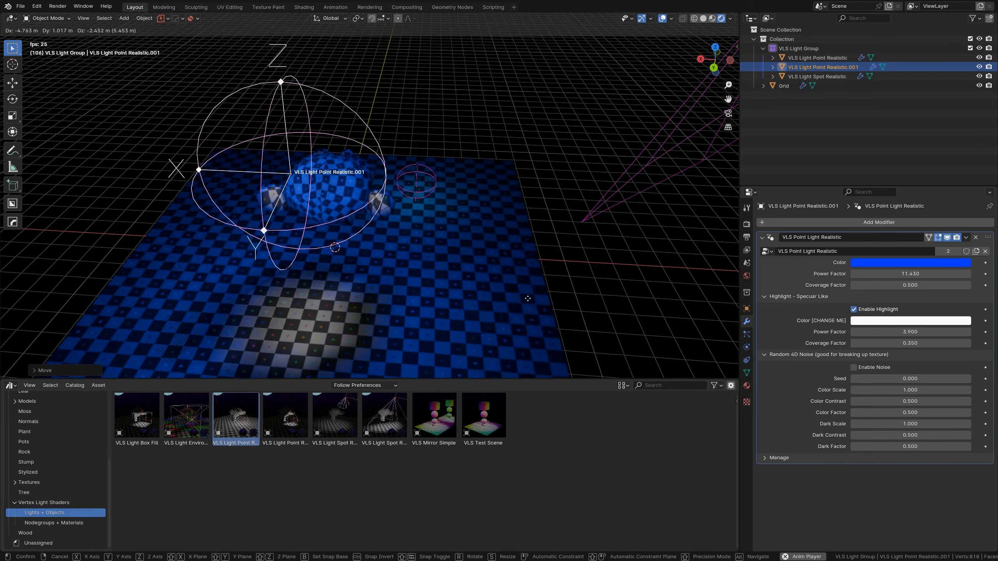
{"action": "left_click", "coordinate": [383, 245]}
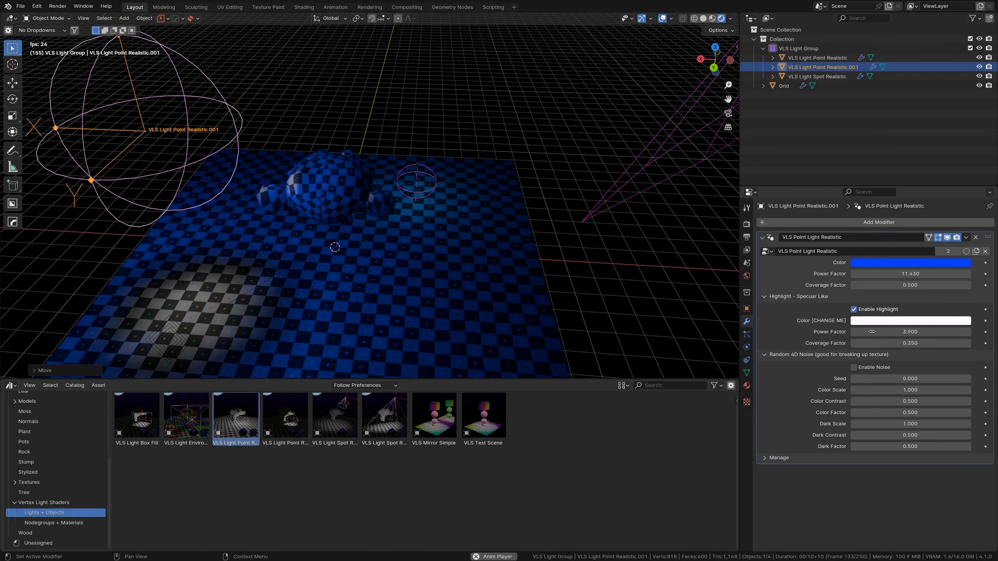
Step: Set the blue point light's highlight Coverage Factor to 0.560 and enable its random 4D noise
{"action": "left_click_drag", "start_coordinate": [878, 343], "coordinate": [408, 343]}
{"action": "middle_click_drag", "start_coordinate": [341, 274], "coordinate": [503, 247]}
{"action": "left_click", "coordinate": [854, 368]}
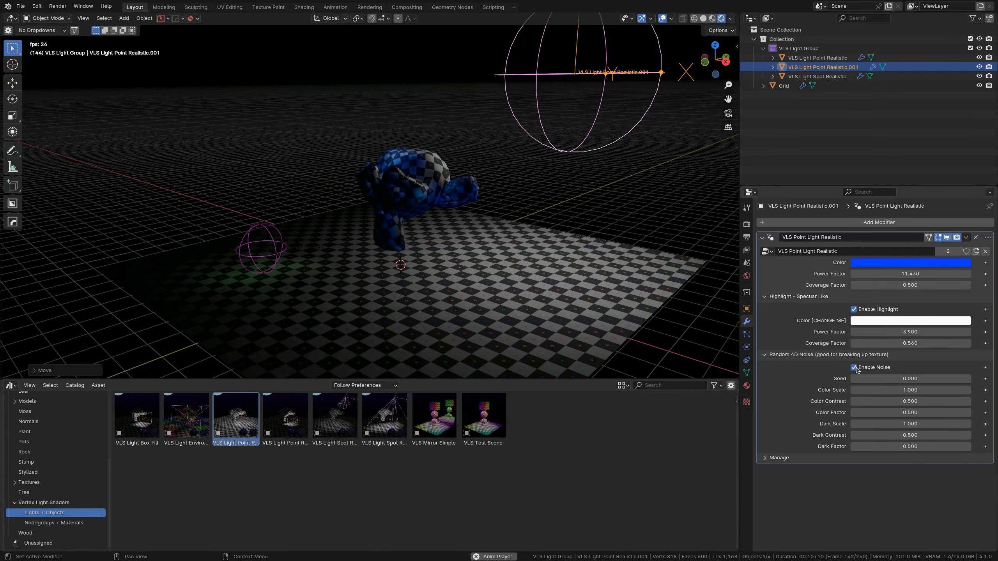
{"action": "left_click", "coordinate": [854, 368]}
{"action": "left_click", "coordinate": [854, 368]}
{"action": "middle_click_drag", "start_coordinate": [546, 202], "coordinate": [419, 197]}
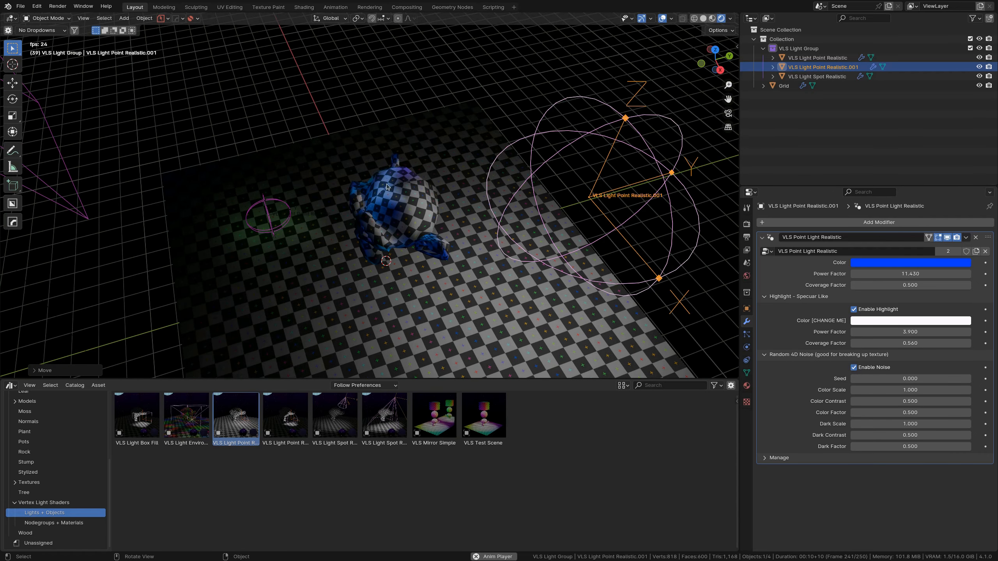
{"action": "middle_click_drag", "start_coordinate": [437, 241], "coordinate": [450, 179]}
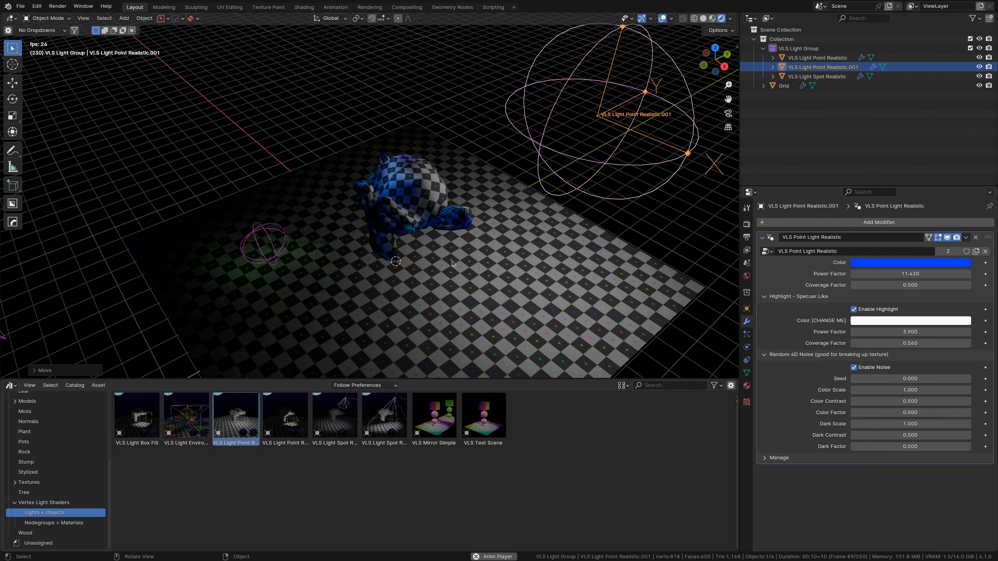
{"action": "middle_click_drag", "start_coordinate": [452, 261], "coordinate": [425, 268]}
Step: Select the grid, widen the properties area and check the attributes available for the modifier's Color Attribute Post Lighten input
{"action": "left_click", "coordinate": [483, 252]}
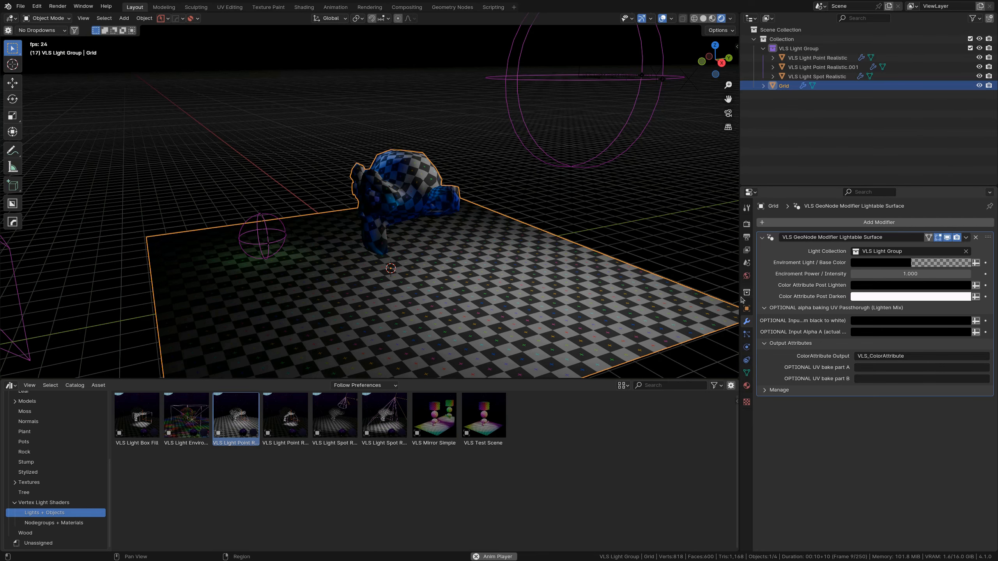
{"action": "left_click_drag", "start_coordinate": [739, 298], "coordinate": [632, 306]}
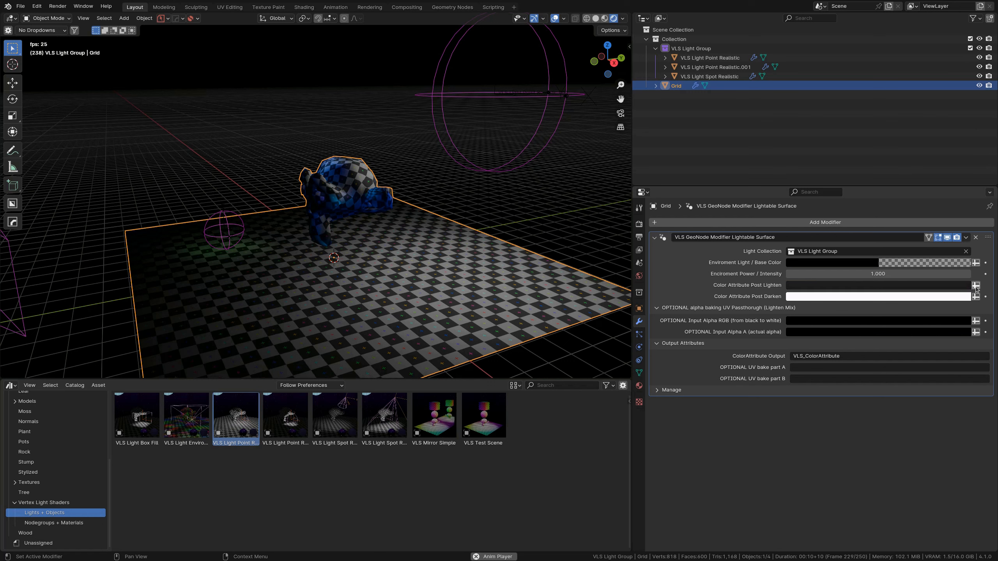
{"action": "left_click", "coordinate": [865, 285]}
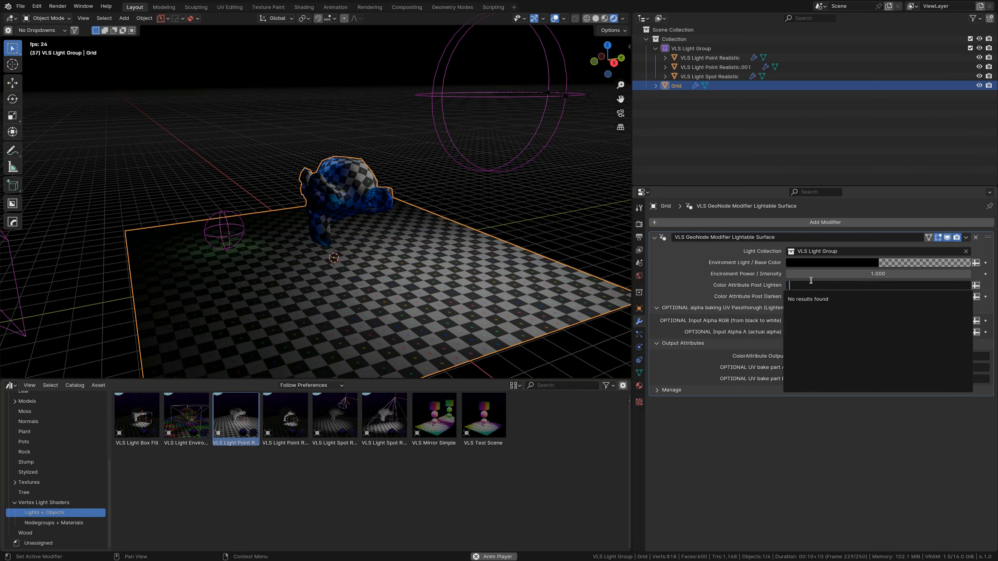
{"action": "left_click", "coordinate": [768, 284]}
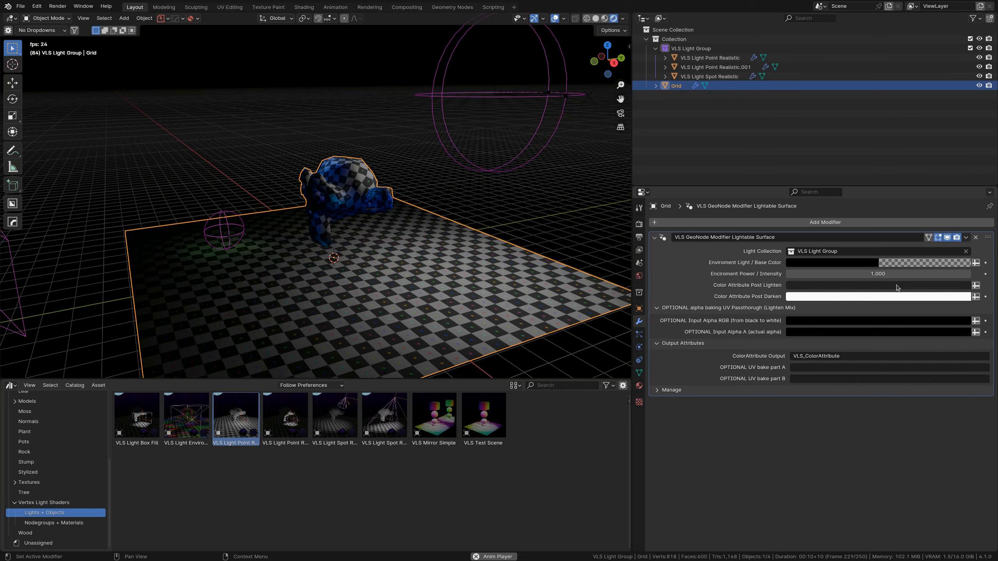
Step: Add a face-corner color attribute named Lighten to the grid mesh
{"action": "left_click", "coordinate": [640, 373]}
{"action": "left_click", "coordinate": [985, 387]}
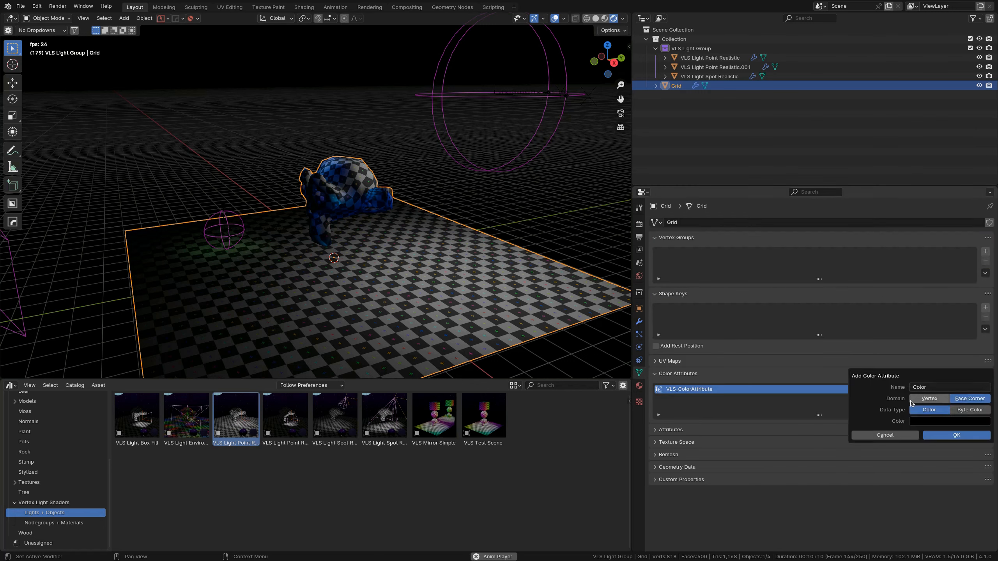
{"action": "left_click", "coordinate": [930, 387]}
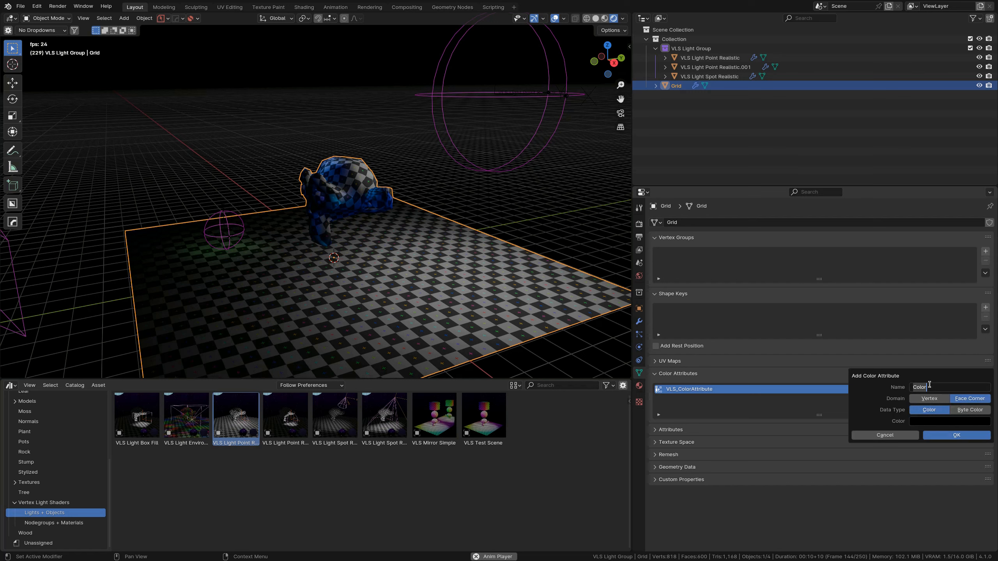
{"action": "key", "text": "BackSpace"}
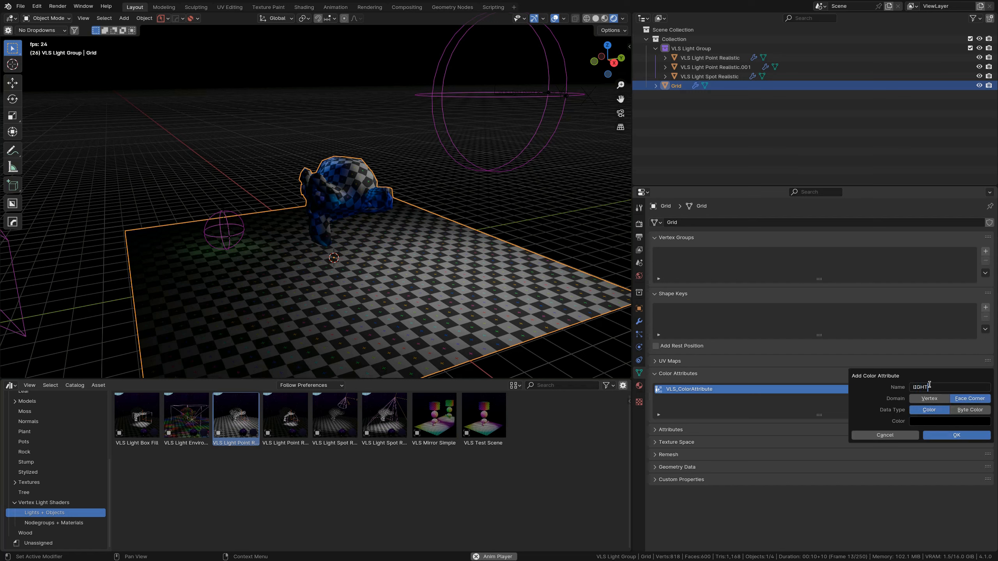
{"action": "key", "text": "BackSpace"}
{"action": "key", "text": "BackSpace"}
{"action": "key", "text": "BackSpace"}
{"action": "key", "text": "BackSpace"}
{"action": "key", "text": "BackSpace"}
{"action": "type", "text": "Lighten"}
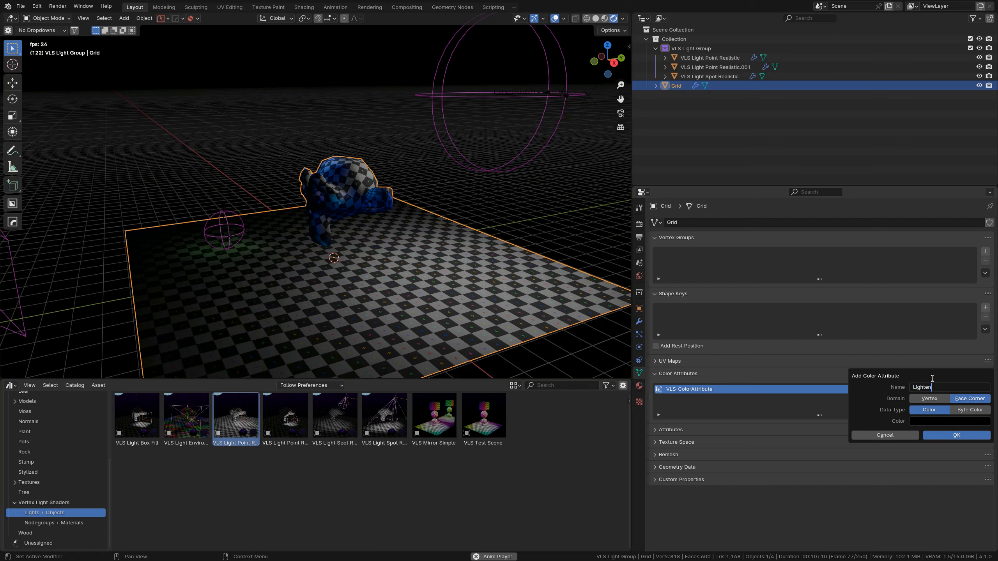
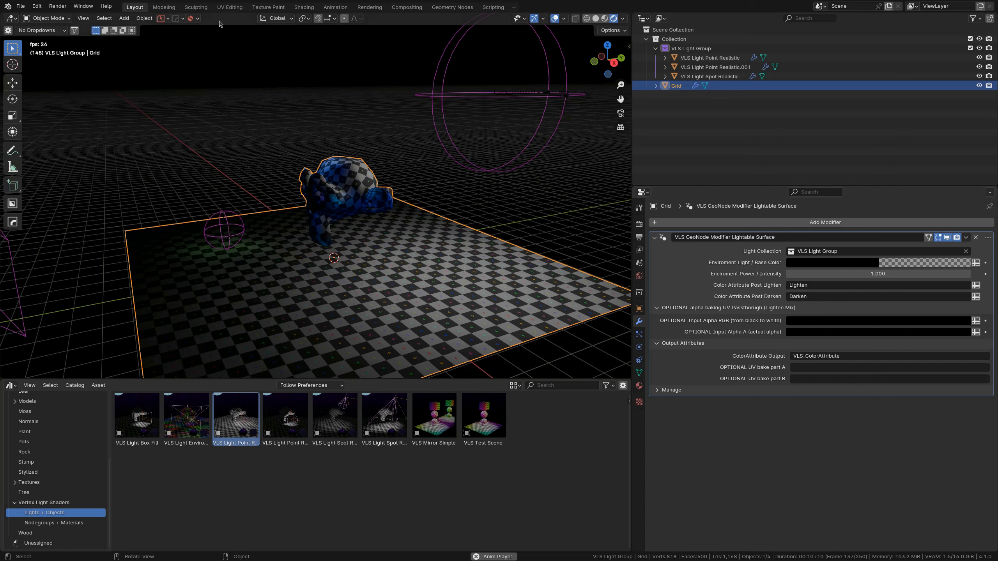
Step: Switch to the Texture Paint workspace, enlarge the 3D viewport and set the grid to Vertex Paint mode
{"action": "left_click", "coordinate": [261, 7]}
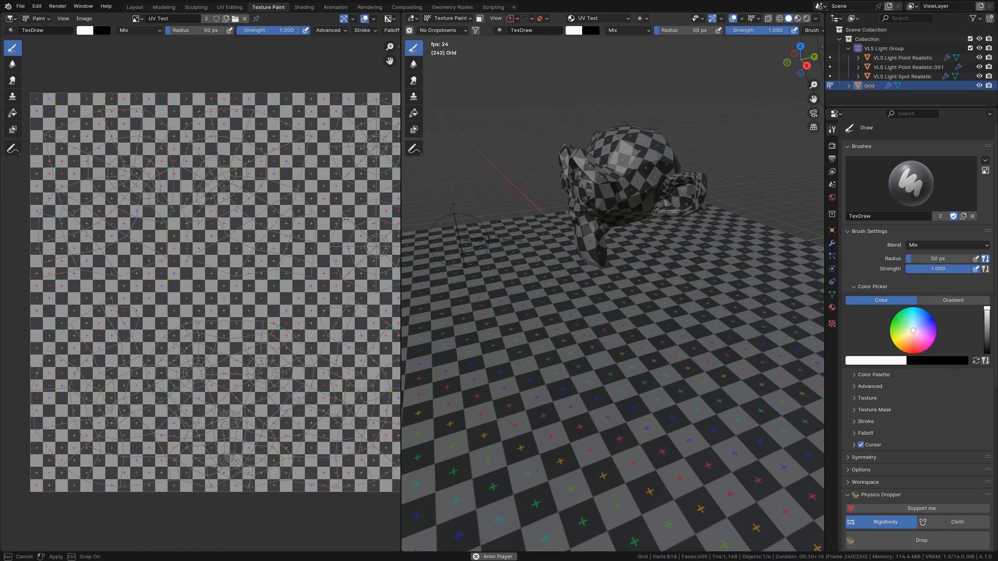
{"action": "left_click_drag", "start_coordinate": [404, 219], "coordinate": [58, 220]}
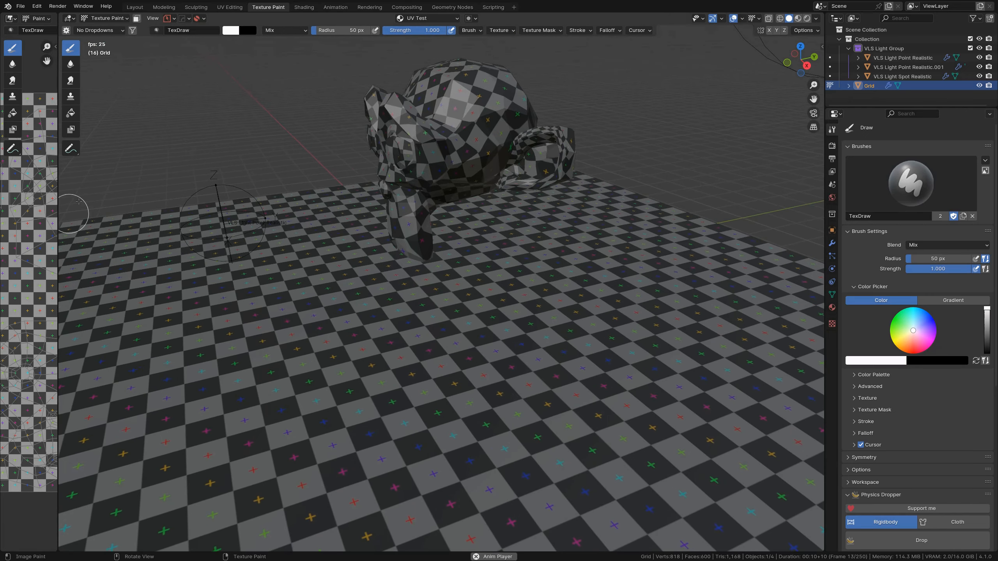
{"action": "left_click", "coordinate": [109, 31]}
{"action": "left_click", "coordinate": [115, 19]}
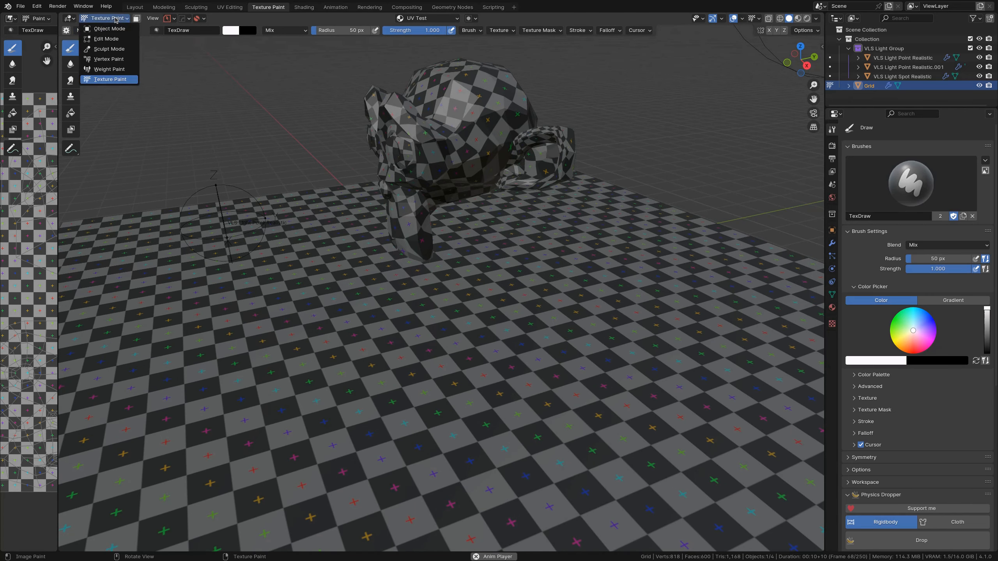
{"action": "left_click", "coordinate": [108, 59]}
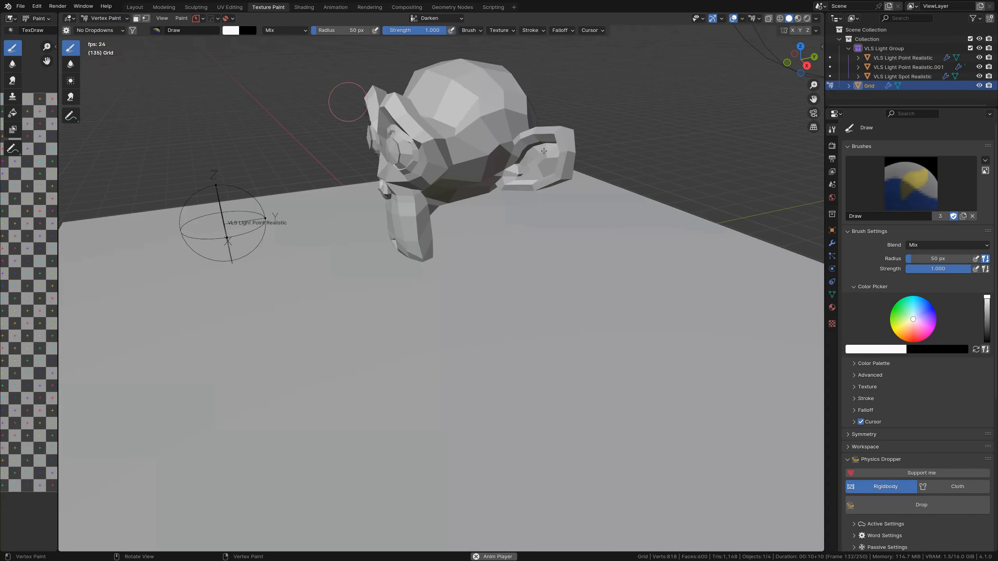
Step: Make Lighten the active color attribute of the grid mesh
{"action": "left_click", "coordinate": [832, 294]}
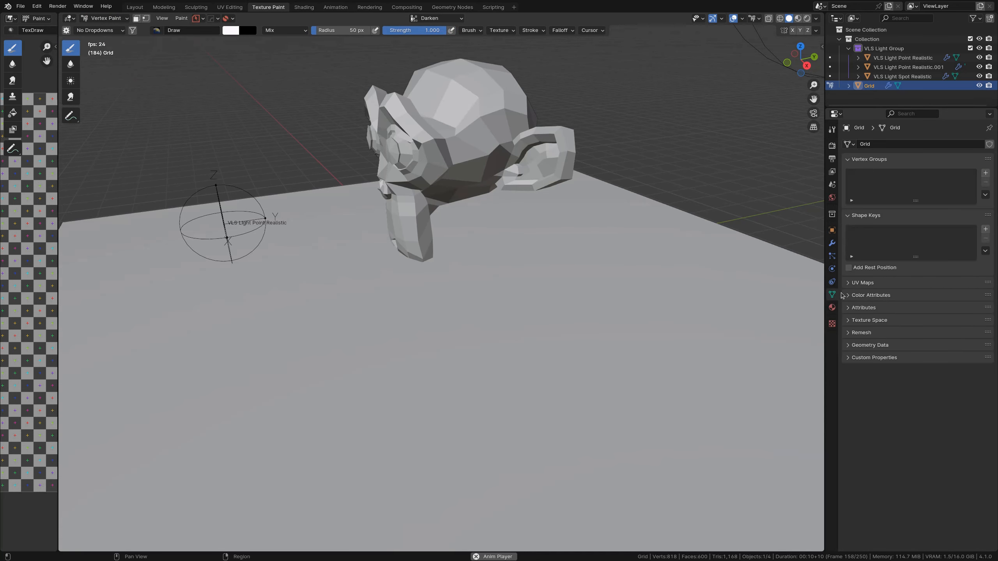
{"action": "left_click", "coordinate": [851, 295]}
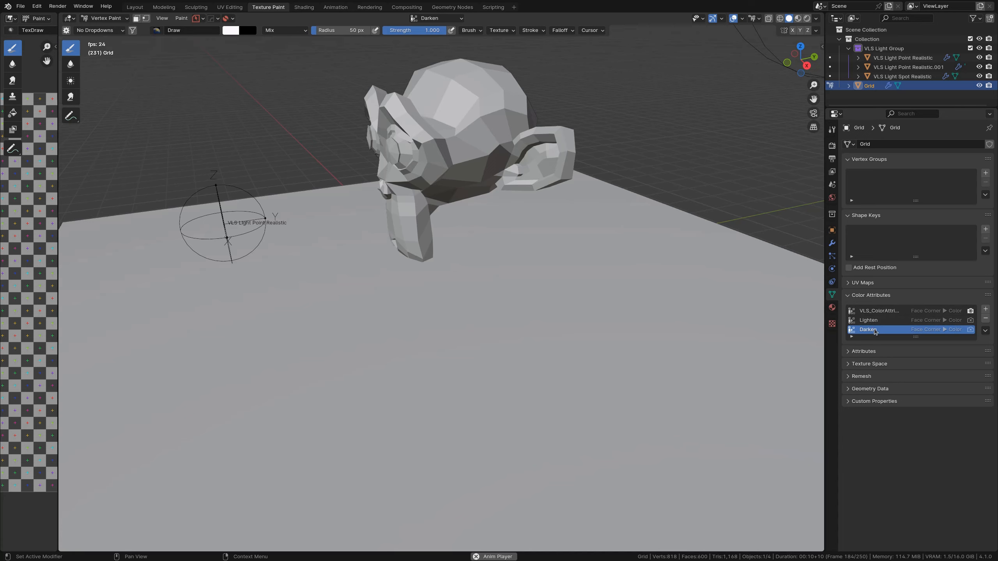
{"action": "left_click", "coordinate": [868, 321]}
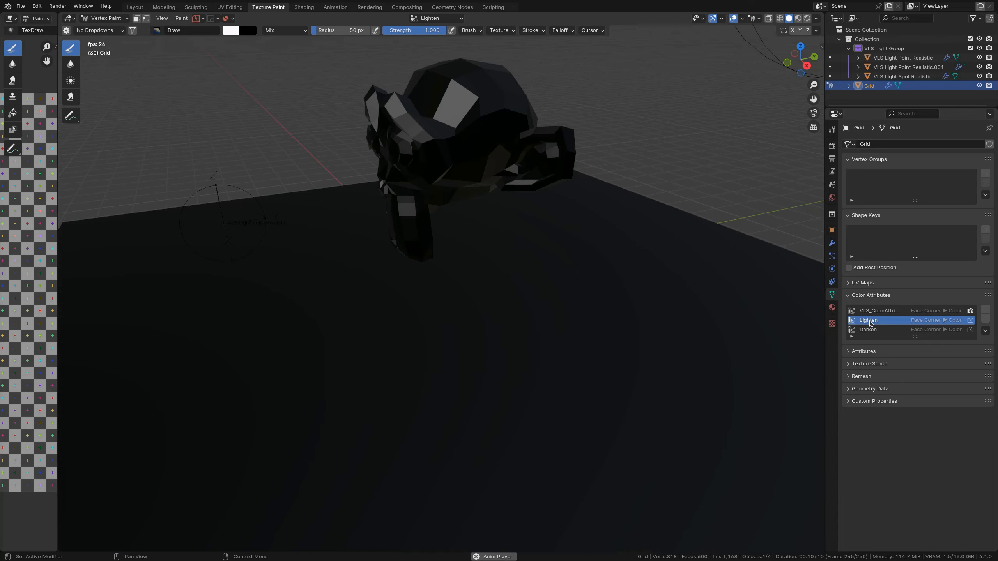
Step: Show the viewport in rendered shading and paint white over the dark foreground corner of the checkered grid
{"action": "left_click", "coordinate": [798, 19]}
{"action": "left_click", "coordinate": [807, 18]}
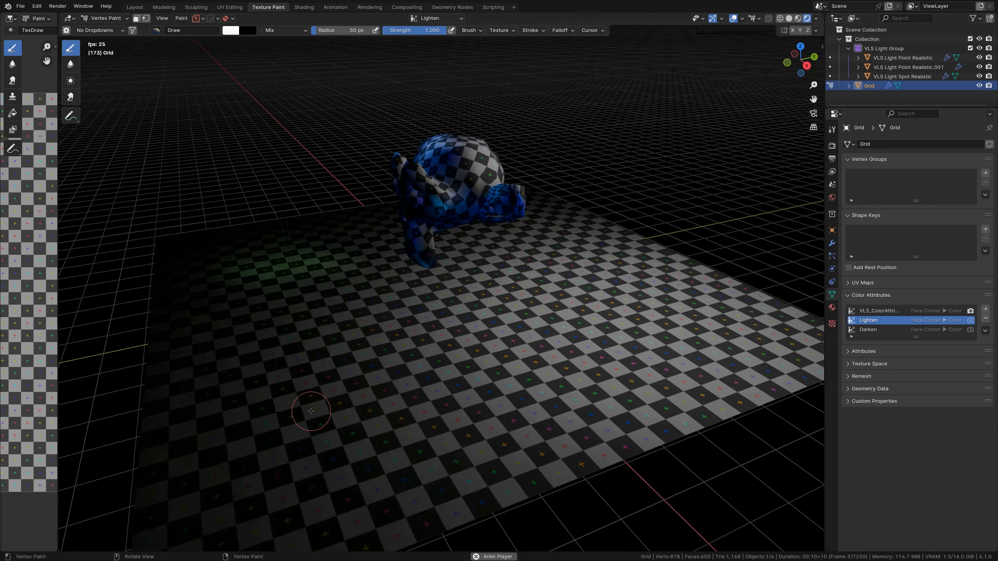
{"action": "middle_click_drag", "start_coordinate": [303, 369], "coordinate": [286, 429]}
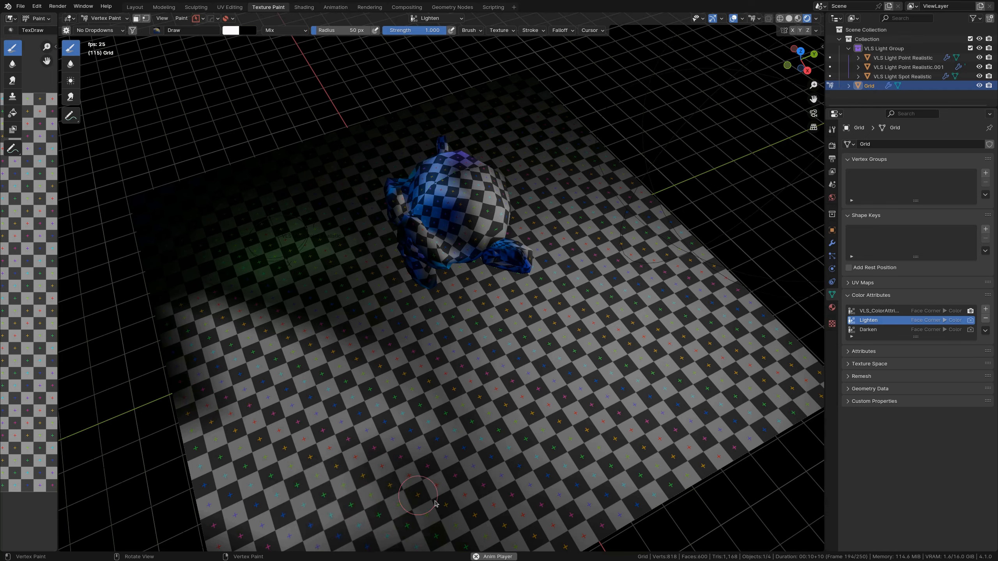
{"action": "mouse_move", "coordinate": [293, 474]}
{"action": "middle_mouse_down"}
{"action": "mouse_move", "coordinate": [327, 326]}
{"action": "mouse_move", "coordinate": [351, 338]}
{"action": "middle_mouse_up"}
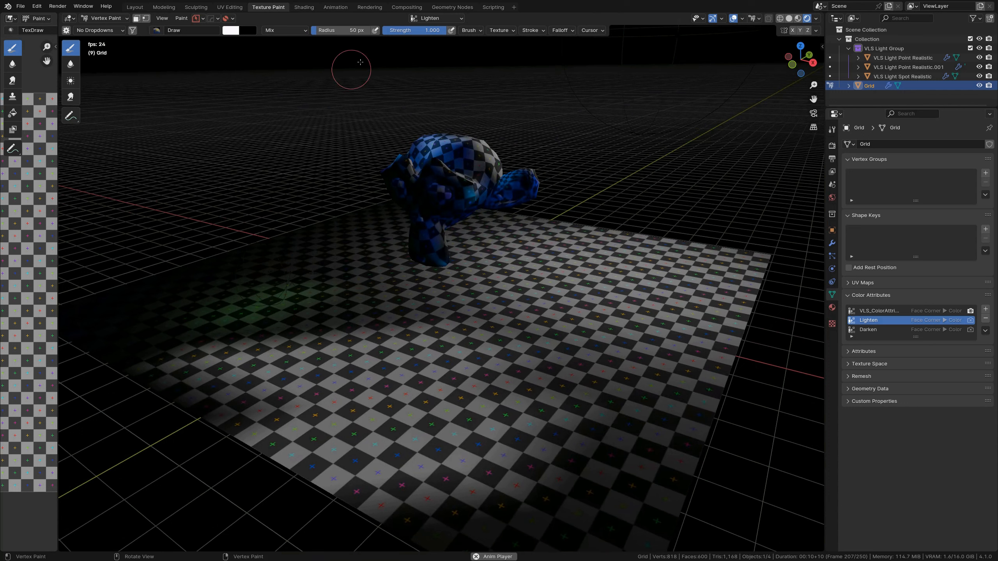
Step: Paint a near-black curved stroke across the grid's foreground on the Darken color attribute and return to the Layout workspace
{"action": "left_click", "coordinate": [875, 330]}
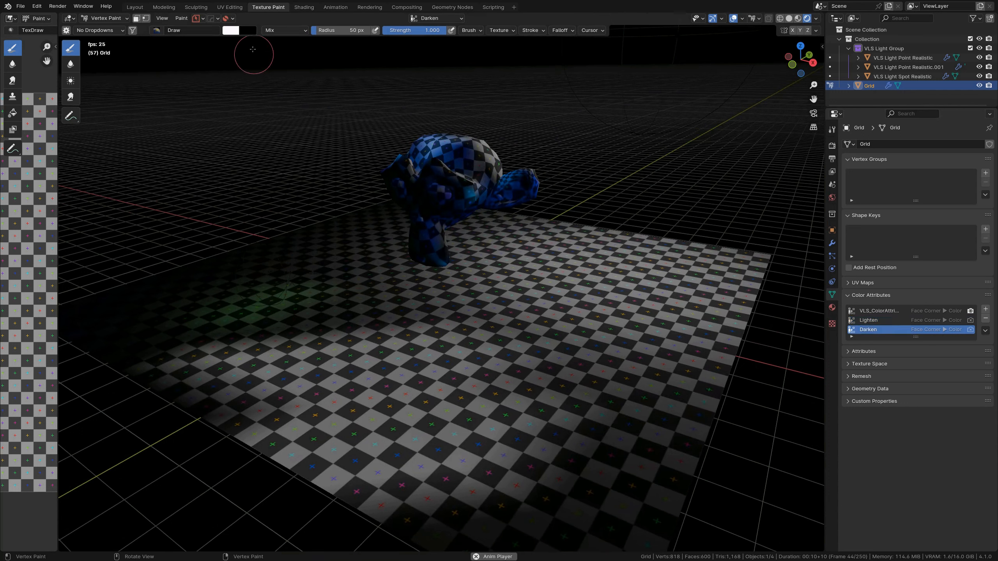
{"action": "left_click", "coordinate": [235, 31]}
{"action": "left_click_drag", "start_coordinate": [314, 64], "coordinate": [316, 118]}
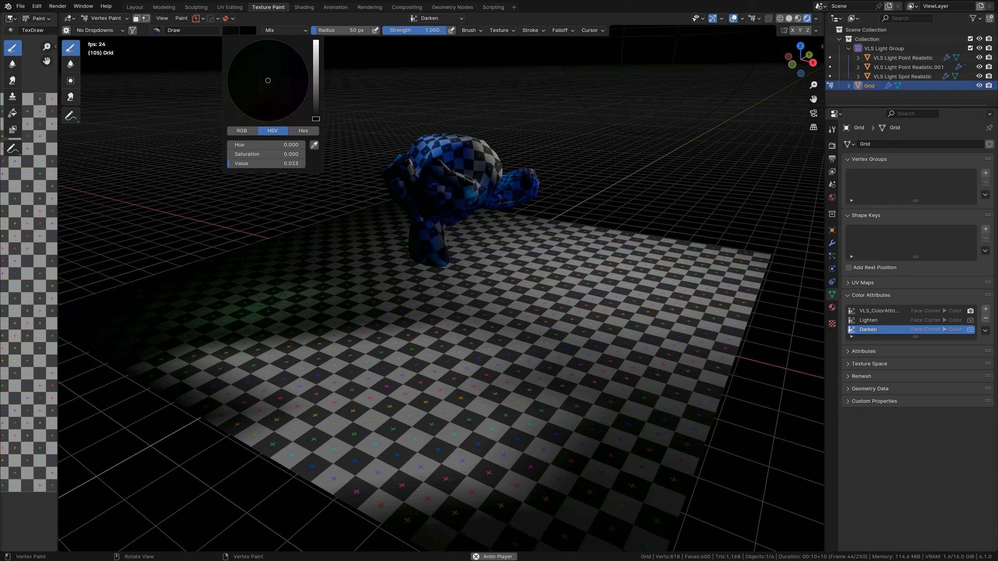
{"action": "middle_click_drag", "start_coordinate": [572, 294], "coordinate": [576, 314]}
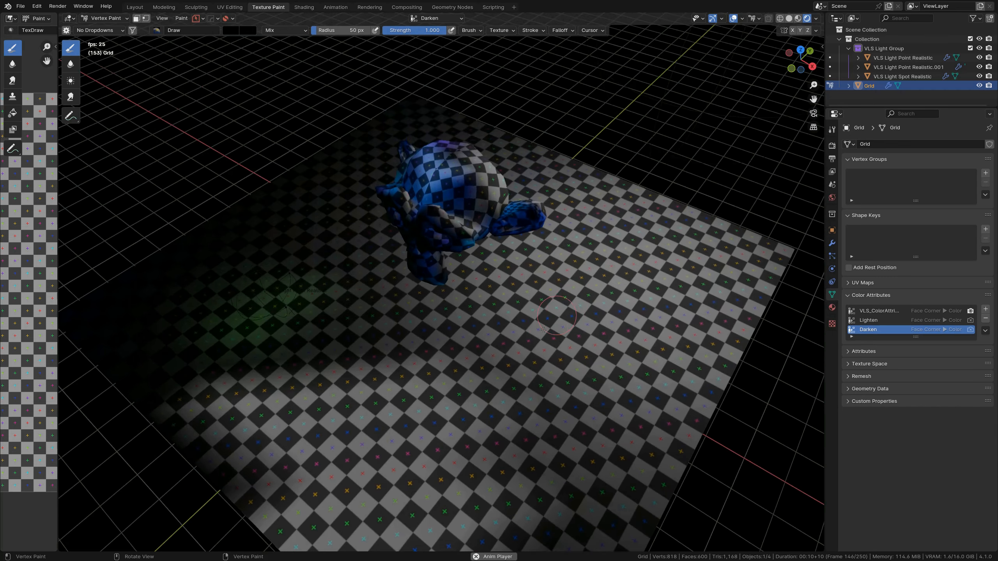
{"action": "mouse_move", "coordinate": [565, 312]}
{"action": "left_mouse_down"}
{"action": "mouse_move", "coordinate": [333, 484]}
{"action": "mouse_move", "coordinate": [507, 366]}
{"action": "mouse_move", "coordinate": [394, 443]}
{"action": "mouse_move", "coordinate": [244, 495]}
{"action": "mouse_move", "coordinate": [321, 505]}
{"action": "left_mouse_up"}
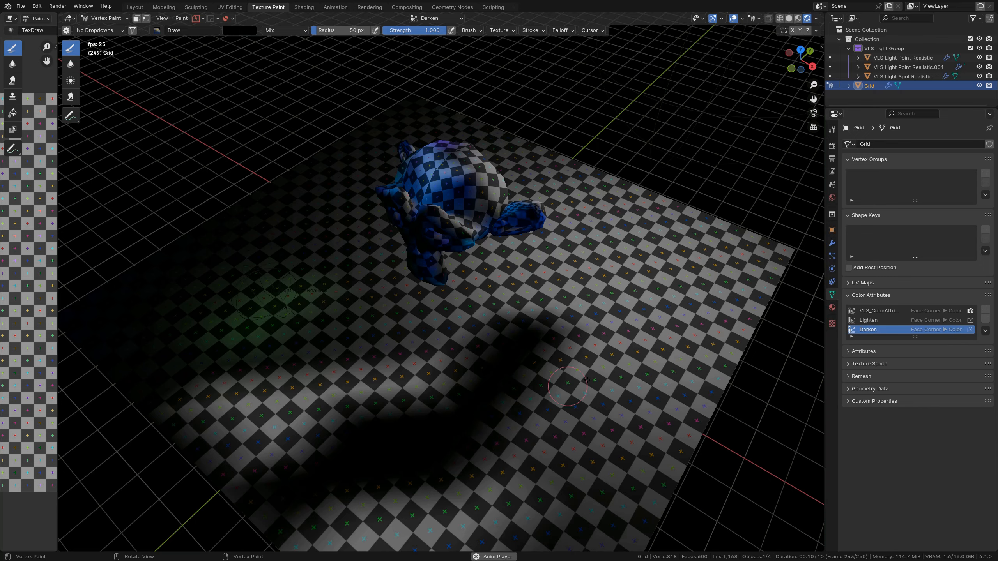
{"action": "middle_click_drag", "start_coordinate": [476, 371], "coordinate": [463, 338]}
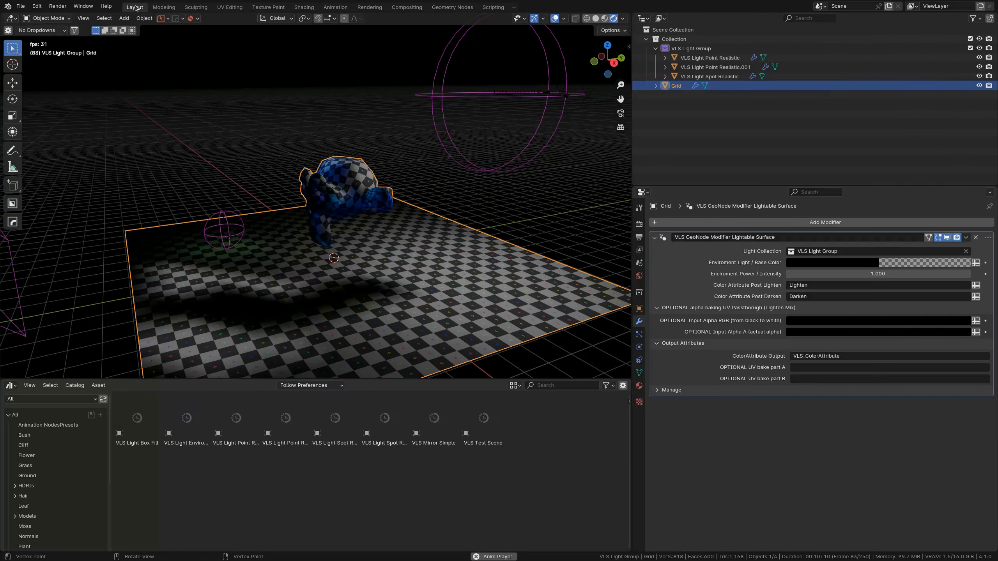
{"action": "left_click", "coordinate": [134, 7]}
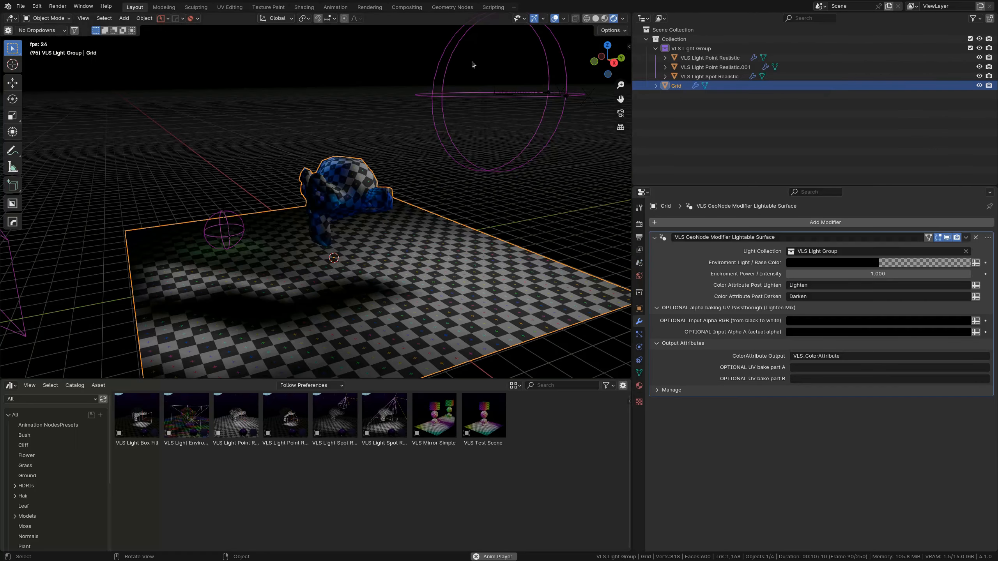
Step: Try moving the blue point light across the scene to test it against the painted shadow, and cancel the move
{"action": "left_click", "coordinate": [512, 119]}
{"action": "key", "text": "g"}
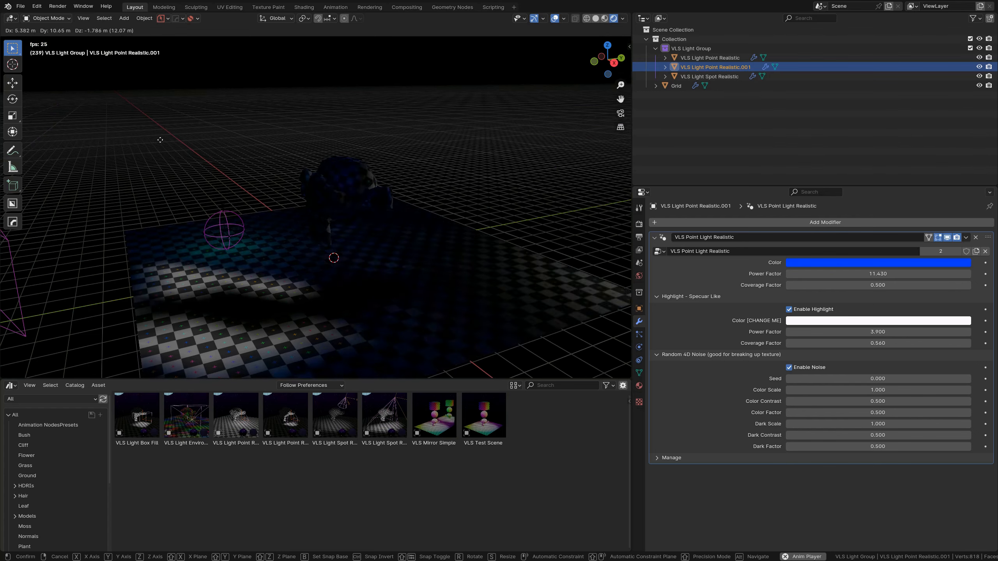
{"action": "key", "text": "Escape"}
{"action": "middle_click_drag", "start_coordinate": [434, 165], "coordinate": [448, 187]}
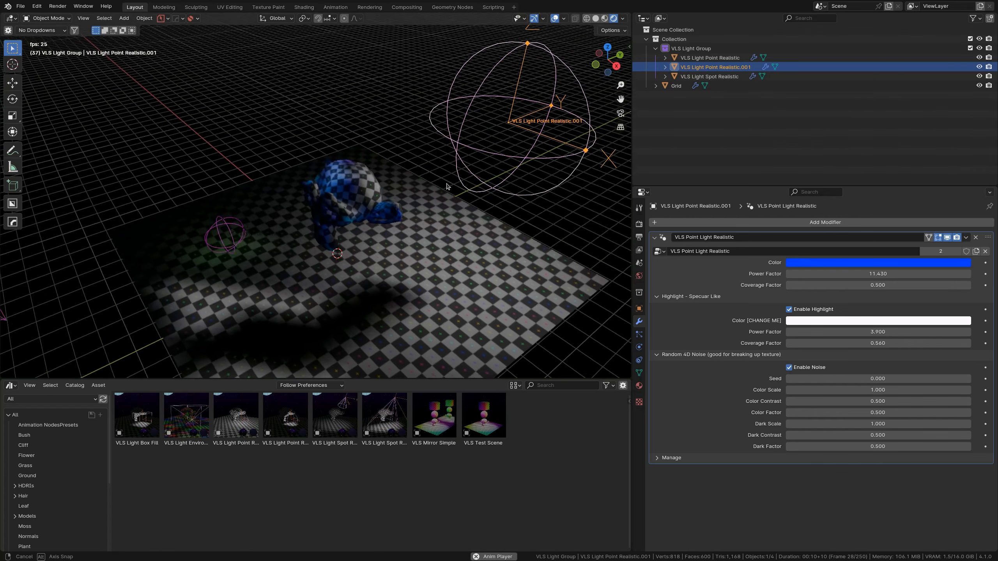
{"action": "scroll", "coordinate": [445, 199], "scroll_direction": "down", "scroll_amount": 2}
{"action": "middle_click_drag", "start_coordinate": [360, 187], "coordinate": [393, 208]}
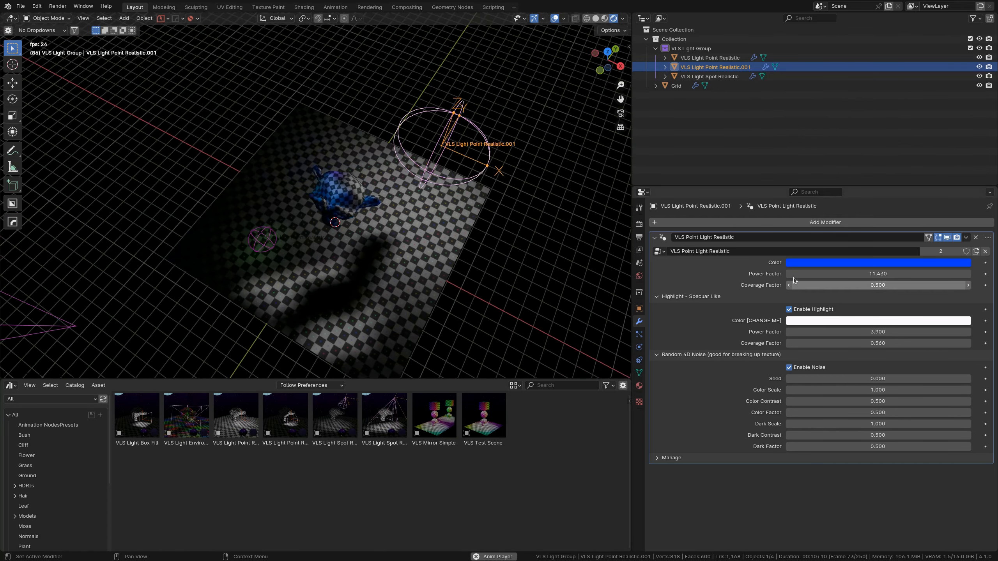
Step: Switch the grid modifier's Enviroment Light / Base Color to an attribute input and back to a plain color
{"action": "left_click", "coordinate": [442, 250]}
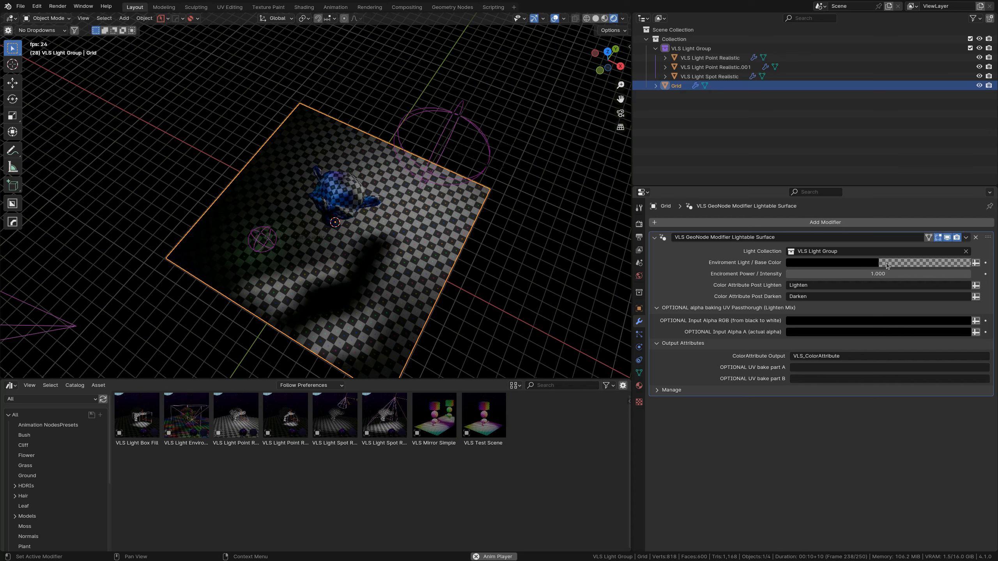
{"action": "left_click", "coordinate": [977, 262]}
{"action": "left_click", "coordinate": [837, 264]}
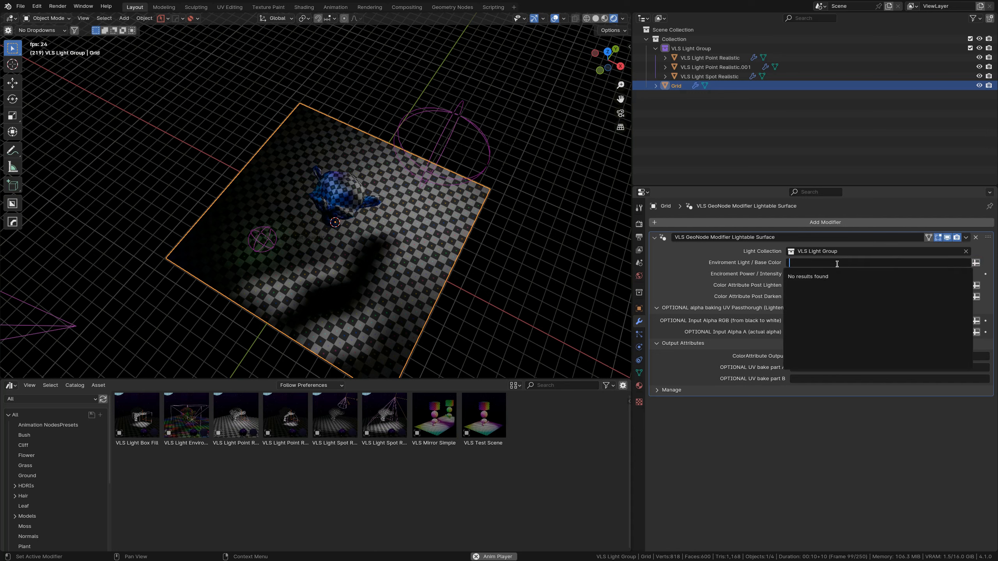
{"action": "left_click", "coordinate": [780, 263]}
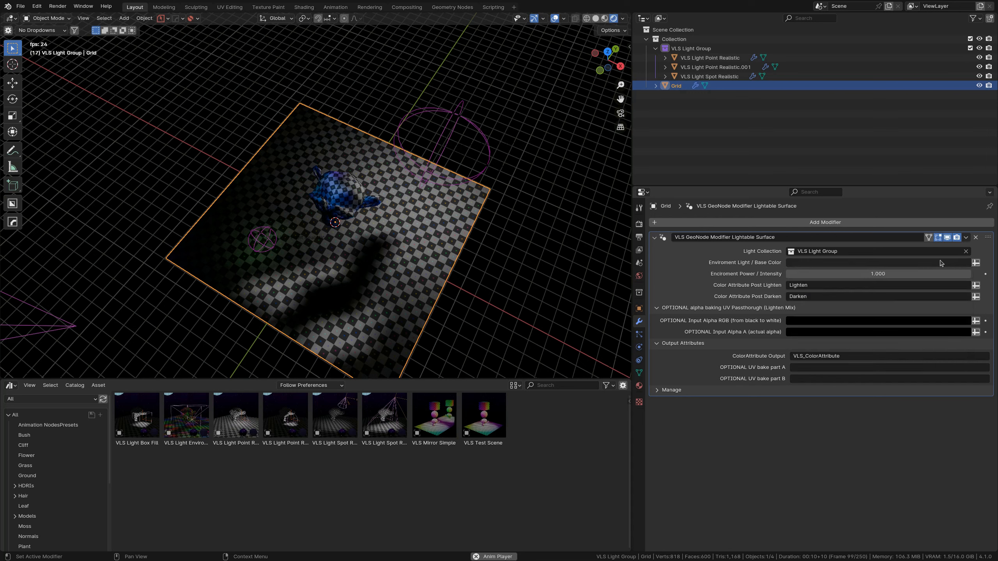
{"action": "left_click", "coordinate": [976, 263]}
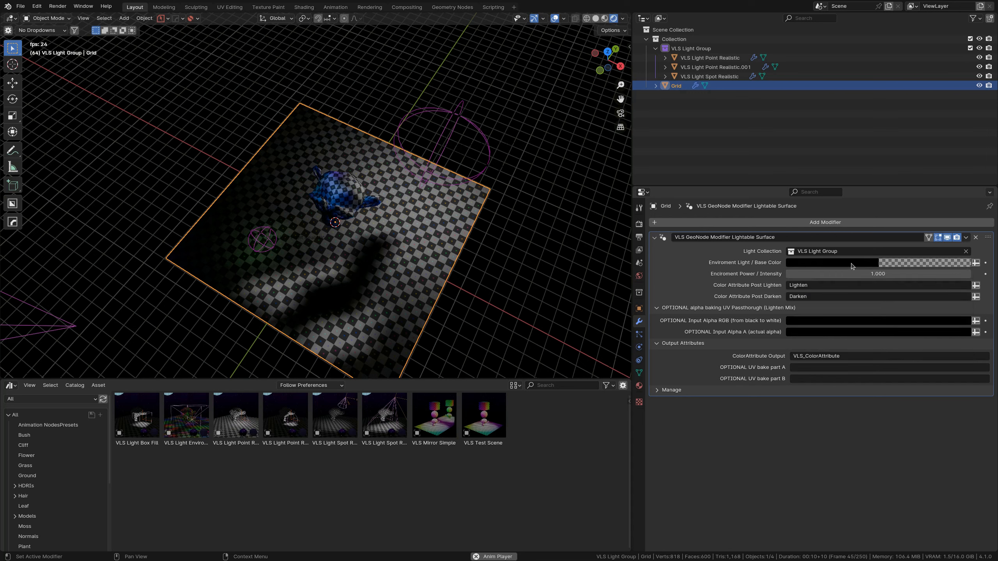
Step: Try adjusting the grid modifier's Enviroment Light / Base Color and reset it to its default
{"action": "left_click", "coordinate": [852, 266]}
{"action": "mouse_move", "coordinate": [967, 161]}
{"action": "left_mouse_down"}
{"action": "mouse_move", "coordinate": [963, 116]}
{"action": "mouse_move", "coordinate": [963, 137]}
{"action": "mouse_move", "coordinate": [920, 115]}
{"action": "mouse_move", "coordinate": [897, 193]}
{"action": "mouse_move", "coordinate": [963, 160]}
{"action": "left_mouse_up"}
{"action": "key", "text": "BackSpace"}
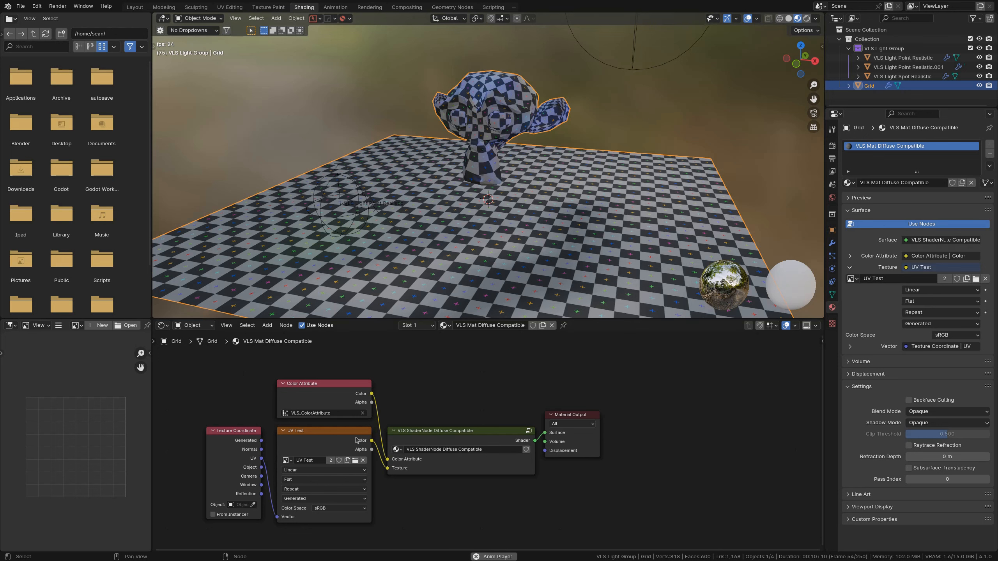
Step: Open the VLS ShaderNode Diffuse Compatible node group in the grid's material to examine its internal nodes
{"action": "left_click", "coordinate": [435, 438]}
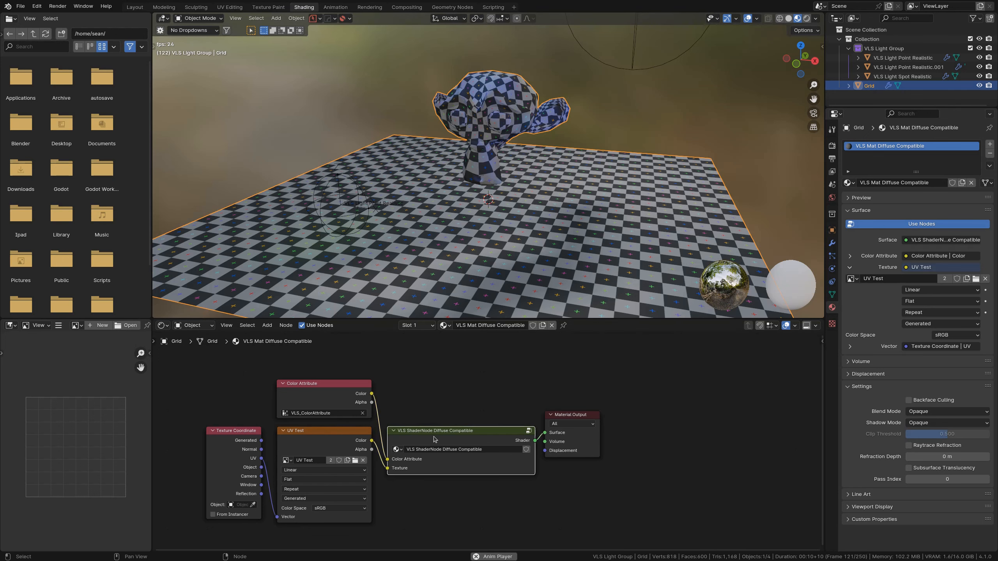
{"action": "key", "text": "Tab"}
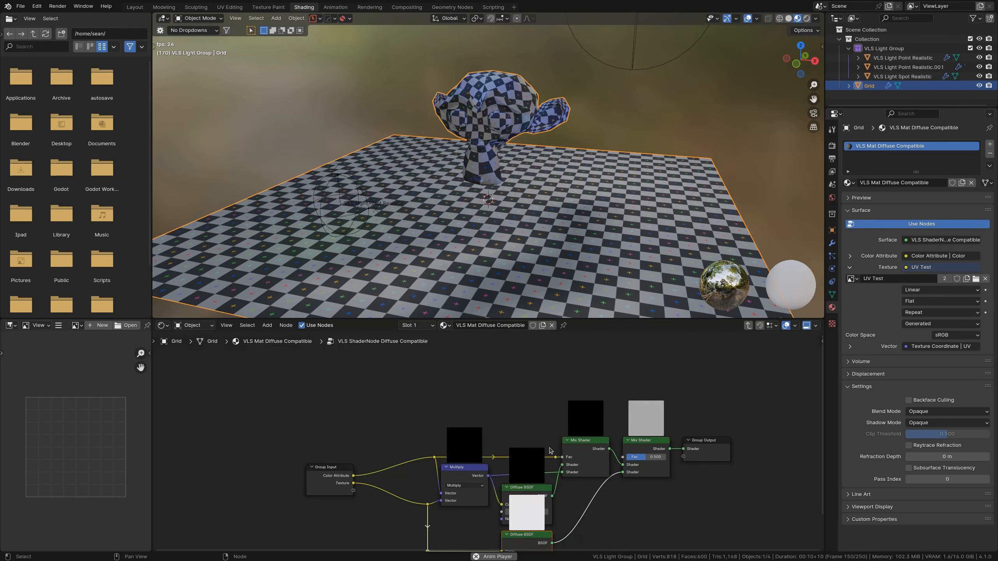
Step: Turn off the node previews inside the VLS ShaderNode Diffuse Compatible group
{"action": "key", "text": "Home"}
{"action": "left_click", "coordinate": [795, 325]}
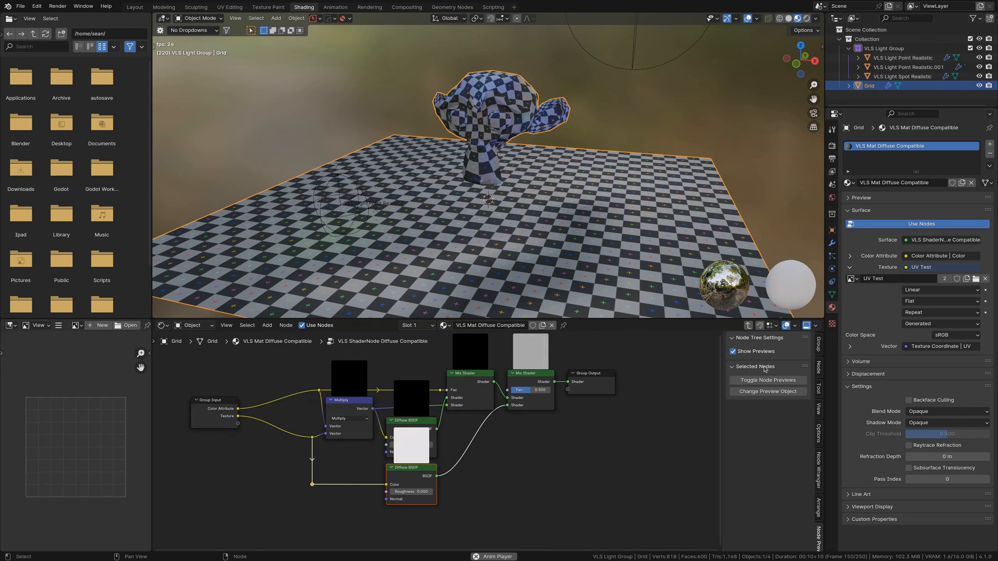
{"action": "left_click", "coordinate": [738, 358]}
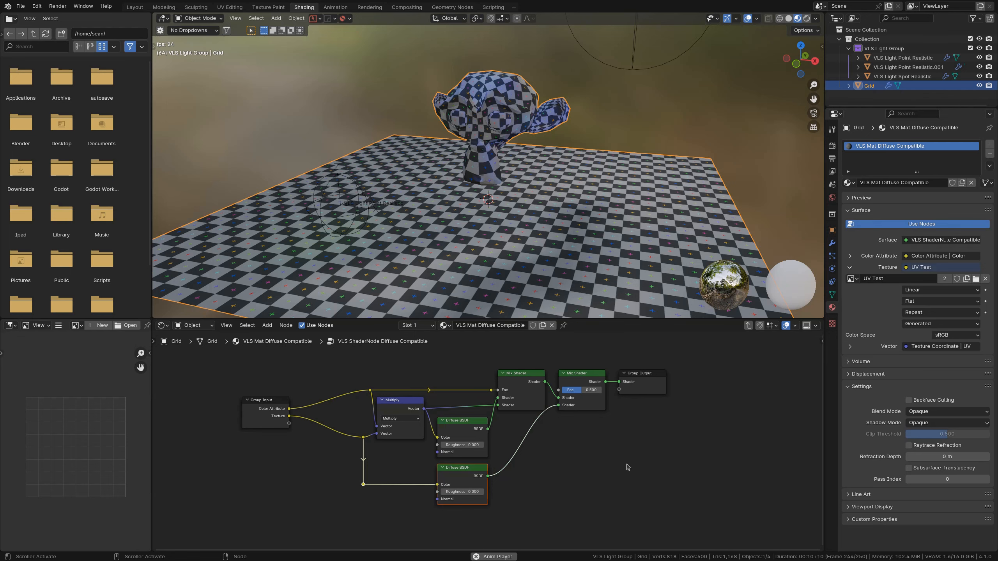
Step: Switch the viewport to rendered shading and add a regular spot light, placing it above the grid beside the monkey
{"action": "left_click", "coordinate": [806, 19]}
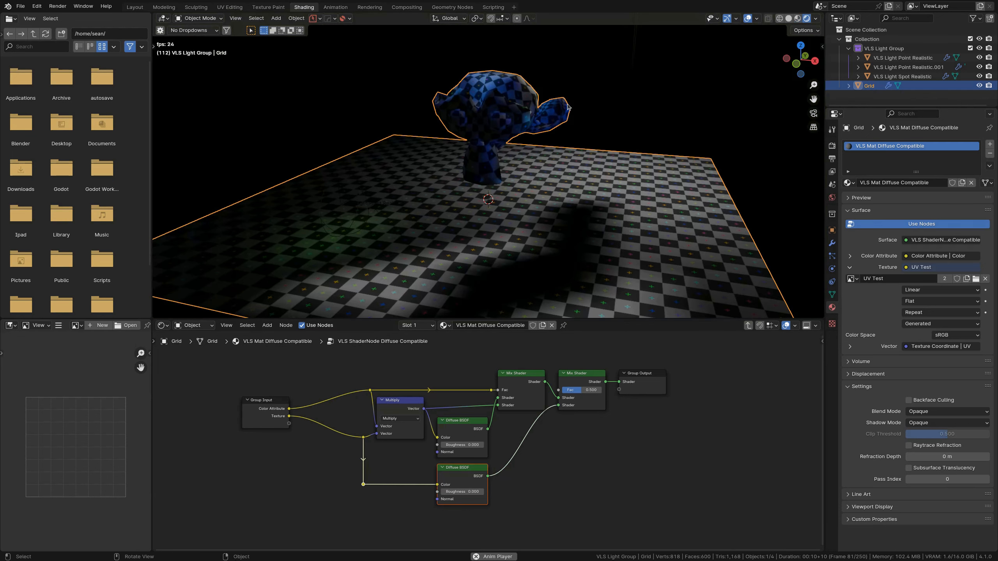
{"action": "scroll", "coordinate": [652, 115], "scroll_direction": "down", "scroll_amount": 3}
{"action": "left_click", "coordinate": [613, 138]}
{"action": "key", "text": "shift+a"}
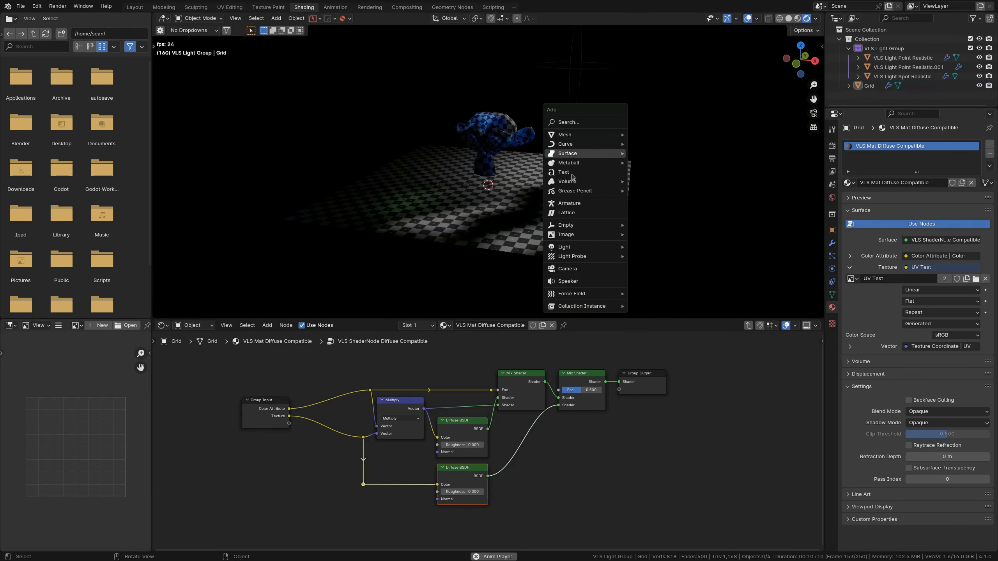
{"action": "mouse_move", "coordinate": [582, 248]}
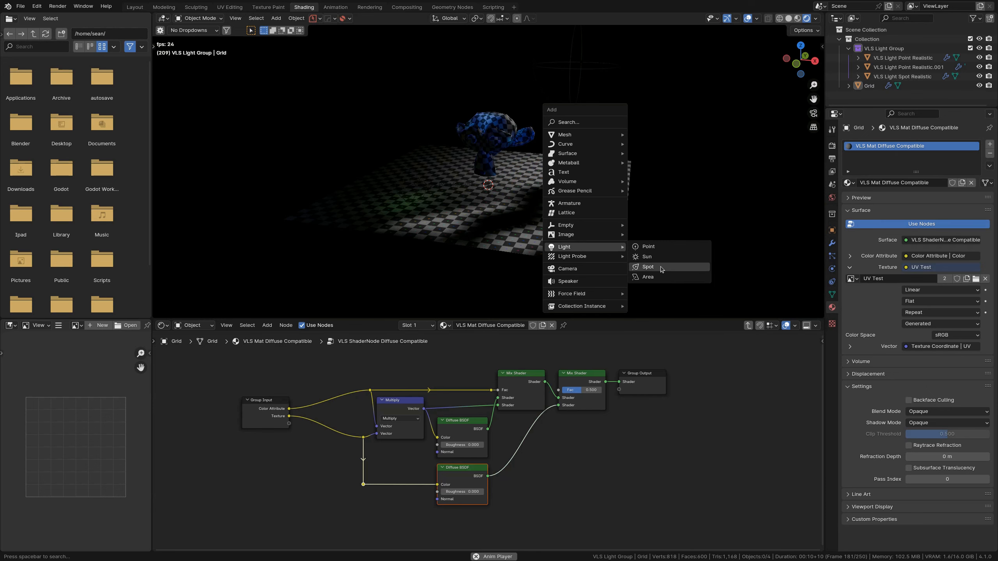
{"action": "left_click", "coordinate": [649, 267]}
{"action": "key", "text": "g"}
{"action": "left_click", "coordinate": [489, 85]}
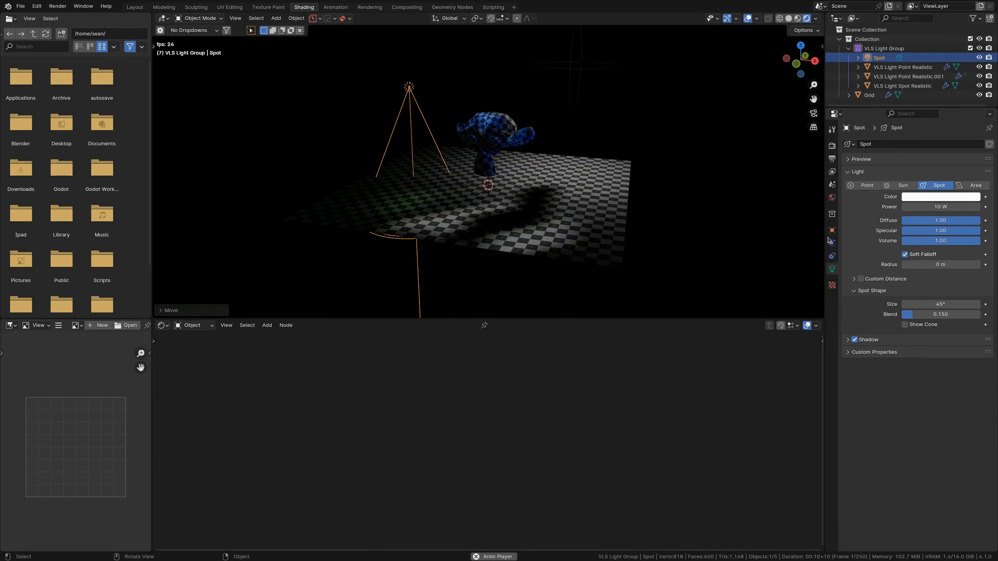
Step: Set the spot light's power to about 1796 W and move it higher above the grid
{"action": "left_click_drag", "start_coordinate": [942, 205], "coordinate": [437, 338]}
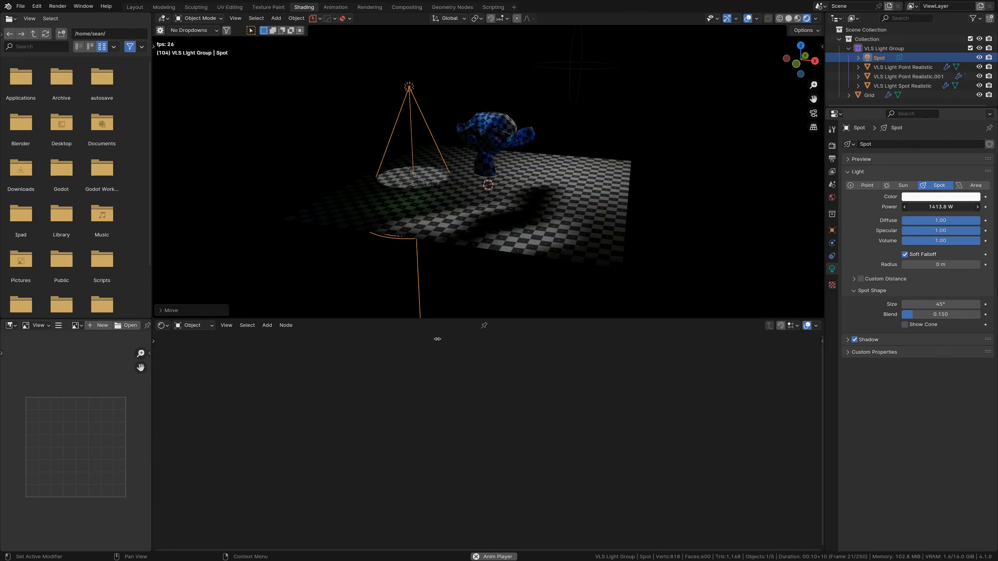
{"action": "left_click_drag", "start_coordinate": [492, 248], "coordinate": [511, 247]}
{"action": "key", "text": "g"}
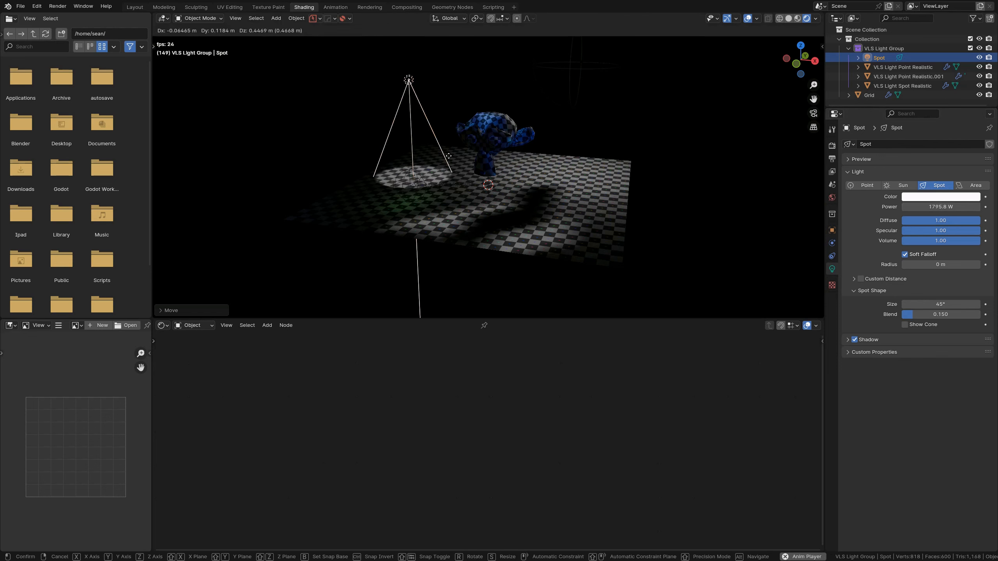
{"action": "left_click", "coordinate": [444, 100]}
Step: Rotate the spot light to shine diagonally across the grid and move it farther out from the monkey
{"action": "key", "text": "r"}
{"action": "key", "text": "r"}
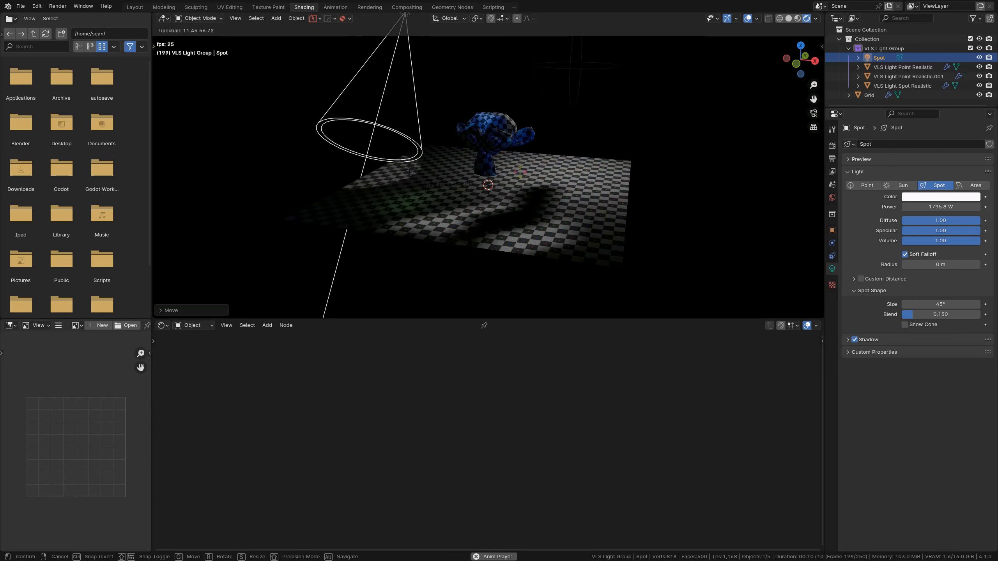
{"action": "left_click", "coordinate": [511, 146]}
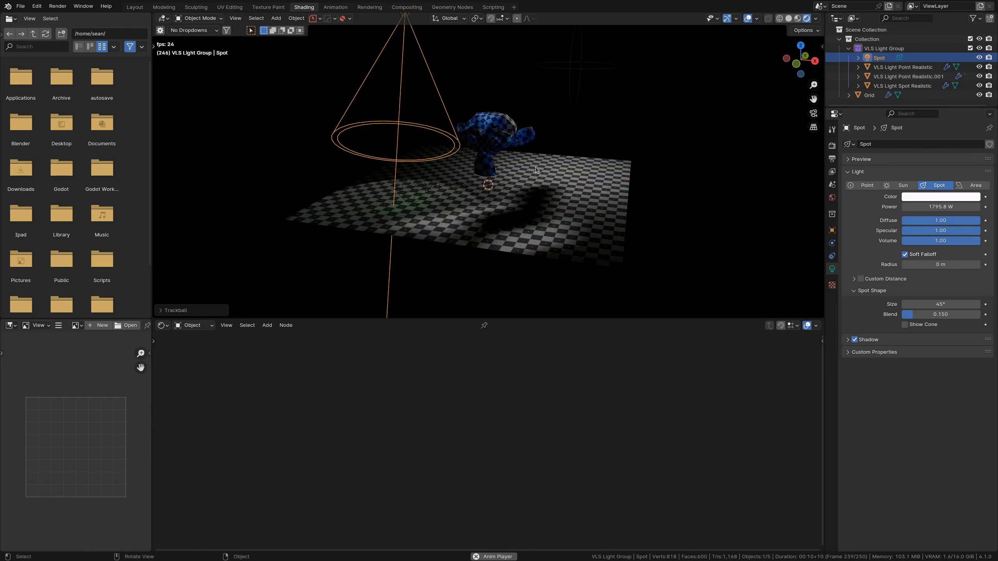
{"action": "key", "text": "r"}
{"action": "left_click", "coordinate": [505, 225]}
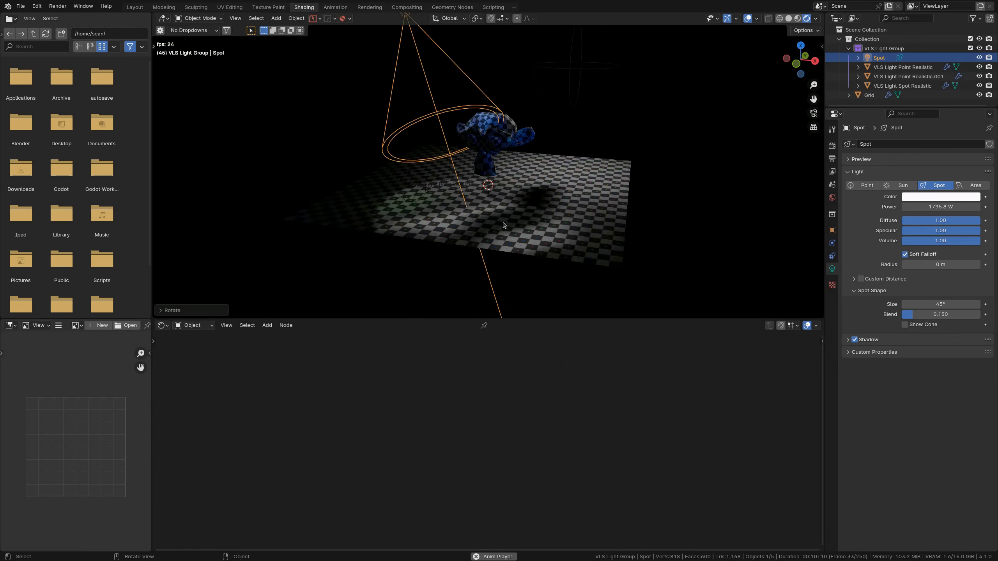
{"action": "middle_click_drag", "start_coordinate": [505, 225], "coordinate": [600, 235]}
{"action": "key", "text": "g"}
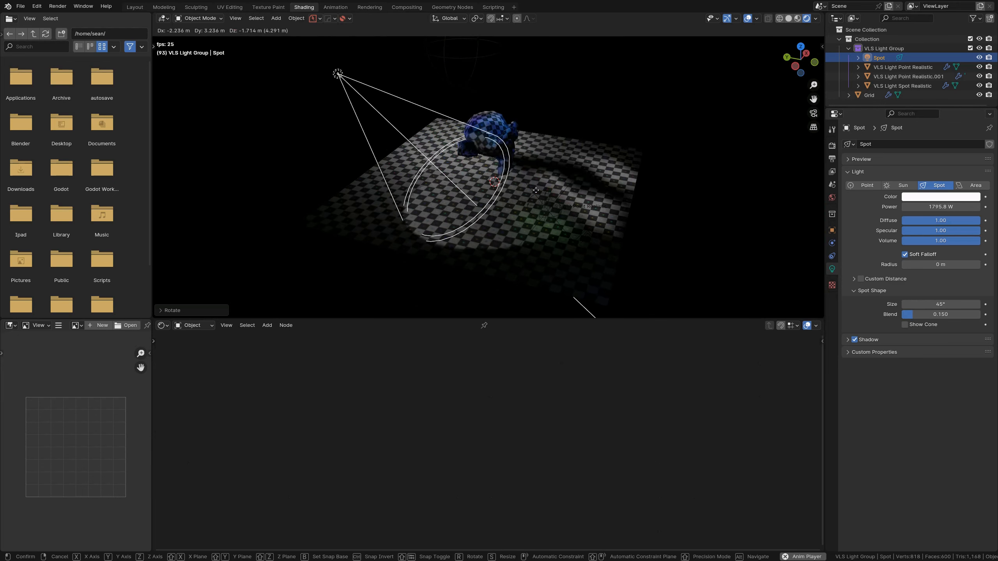
{"action": "left_click", "coordinate": [449, 212]}
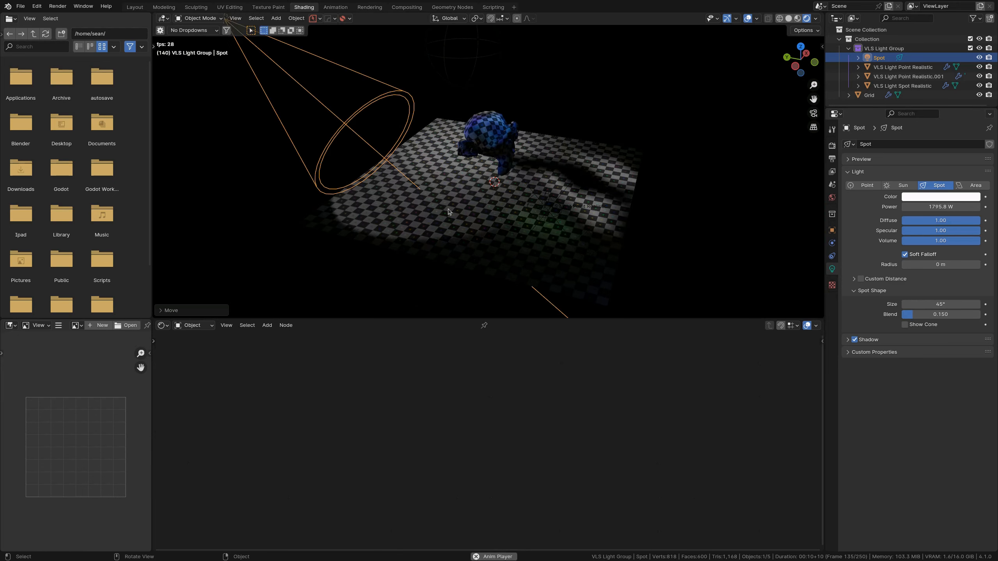
Step: Try moving the VLS Light Point Realistic.001 light around the grid to test it alongside the regular spot light
{"action": "left_click", "coordinate": [453, 66]}
{"action": "left_click", "coordinate": [459, 63]}
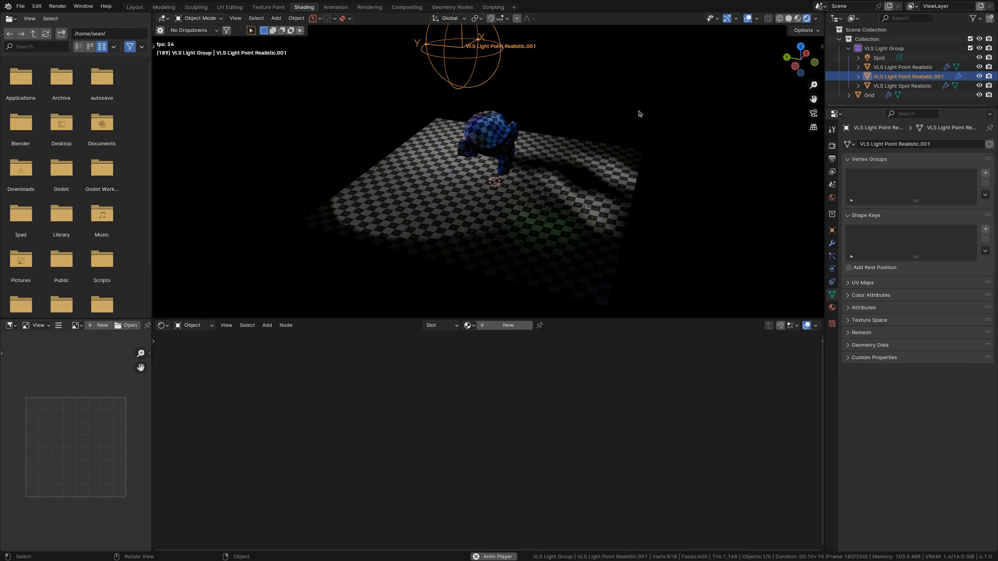
{"action": "middle_click_drag", "start_coordinate": [639, 114], "coordinate": [503, 144]}
{"action": "key", "text": "g"}
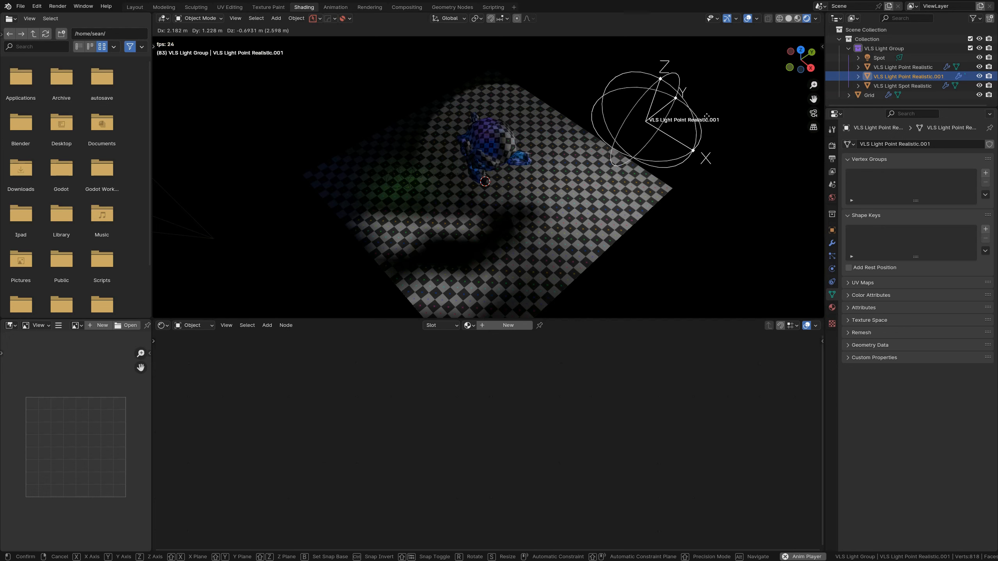
{"action": "right_click", "coordinate": [707, 113]}
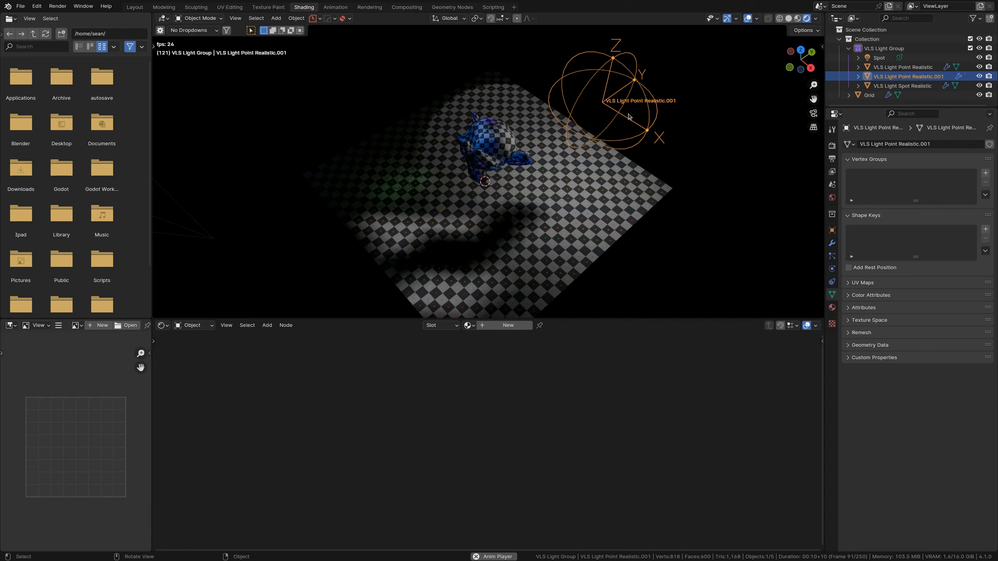
Step: Try moving the grid beneath the lights
{"action": "left_click", "coordinate": [585, 241]}
{"action": "key", "text": "g"}
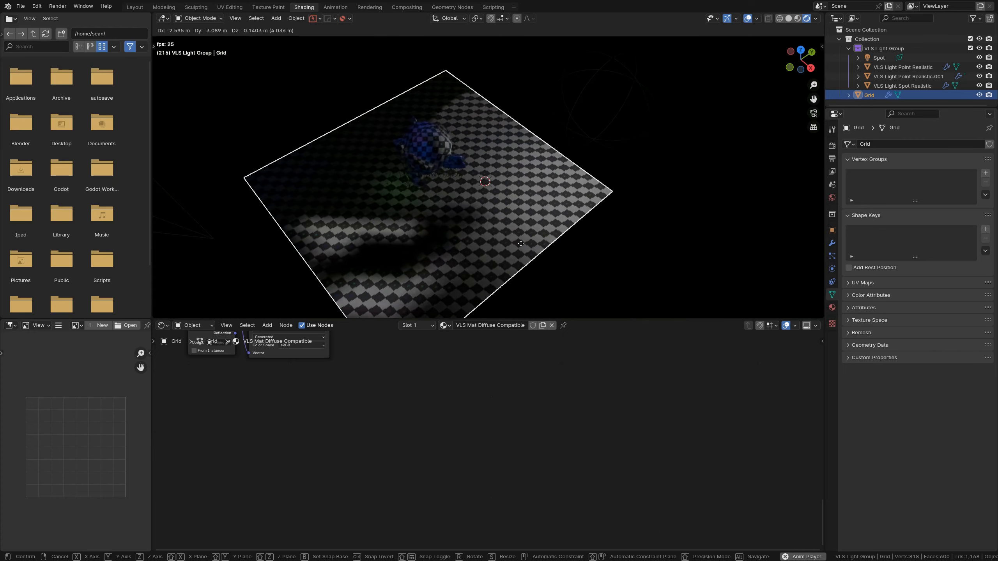
{"action": "left_click", "coordinate": [729, 238]}
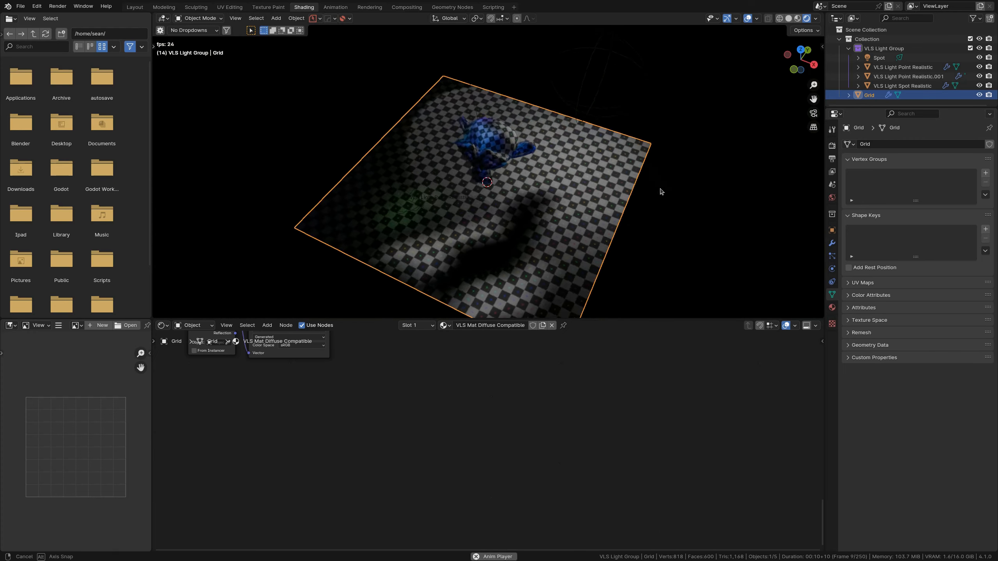
Step: Try scaling the grid and tilting it freely to test how both kinds of light react
{"action": "middle_click_drag", "start_coordinate": [660, 191], "coordinate": [605, 198]}
{"action": "key", "text": "s"}
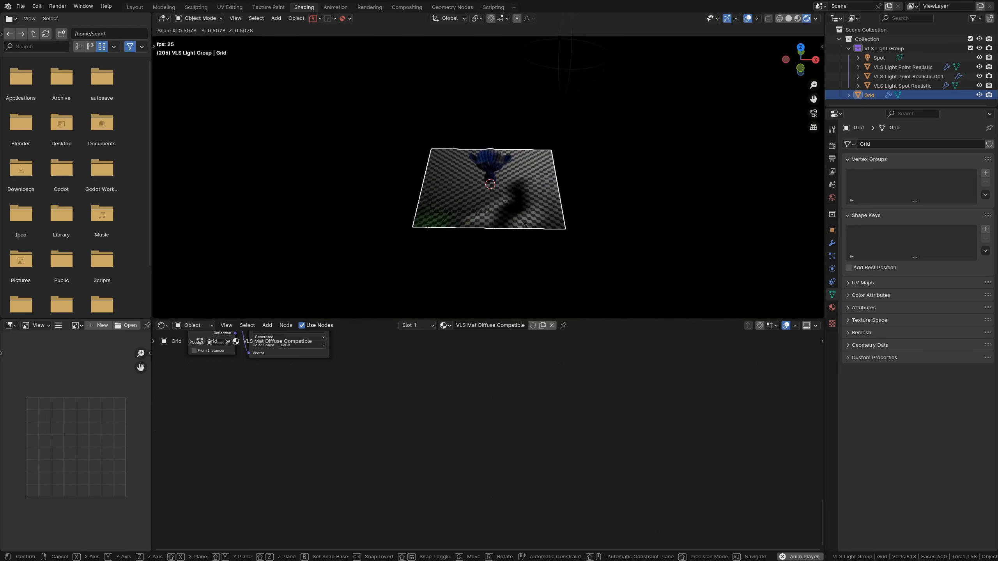
{"action": "left_click", "coordinate": [645, 226]}
{"action": "key", "text": "r"}
{"action": "key", "text": "r"}
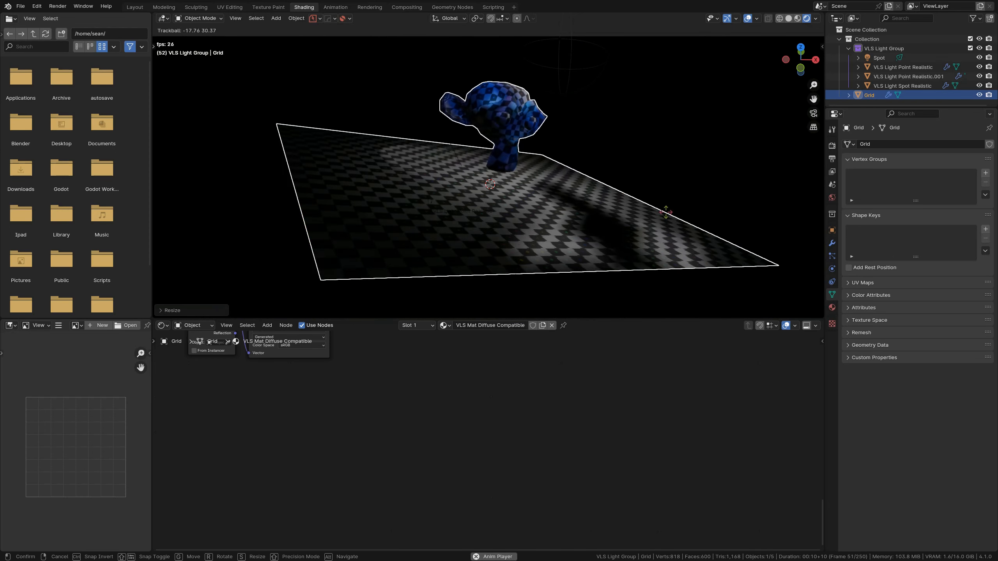
{"action": "left_click", "coordinate": [665, 213]}
Step: Move the VLS Light Point Realistic.001 light across to the opposite side of the grid
{"action": "middle_click_drag", "start_coordinate": [661, 199], "coordinate": [594, 202]}
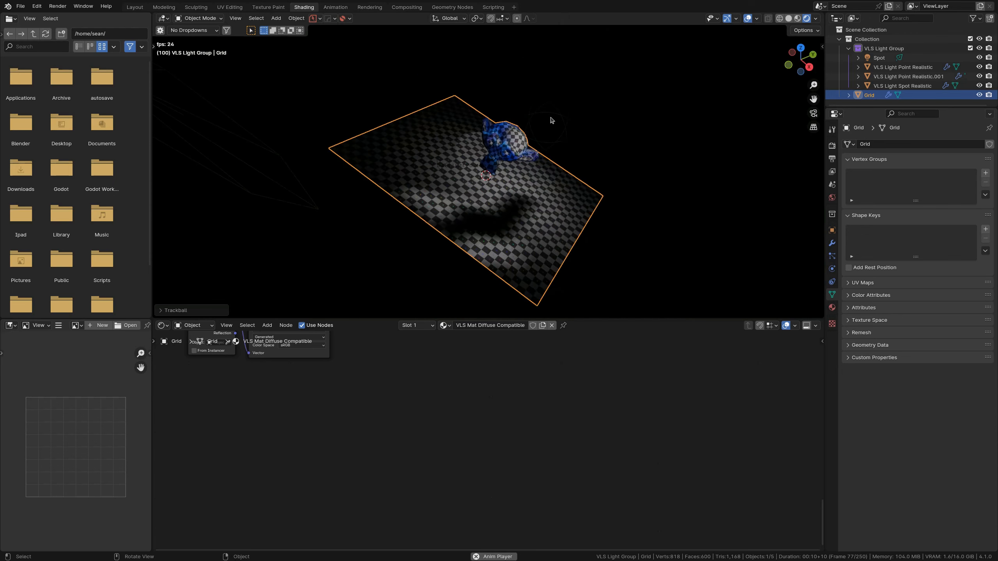
{"action": "left_click", "coordinate": [553, 122]}
{"action": "key", "text": "g"}
{"action": "left_click", "coordinate": [392, 79]}
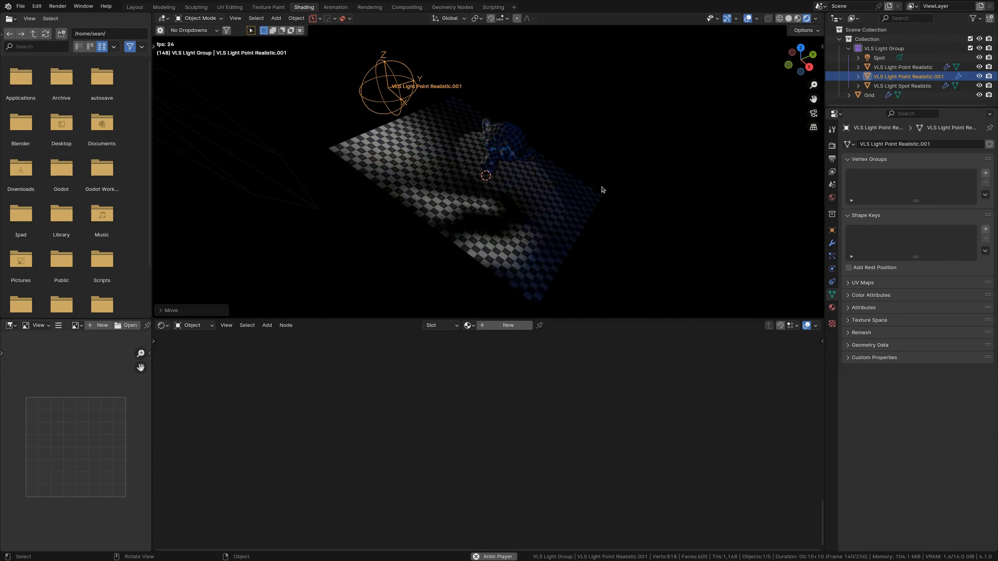
{"action": "middle_click_drag", "start_coordinate": [605, 195], "coordinate": [481, 196]}
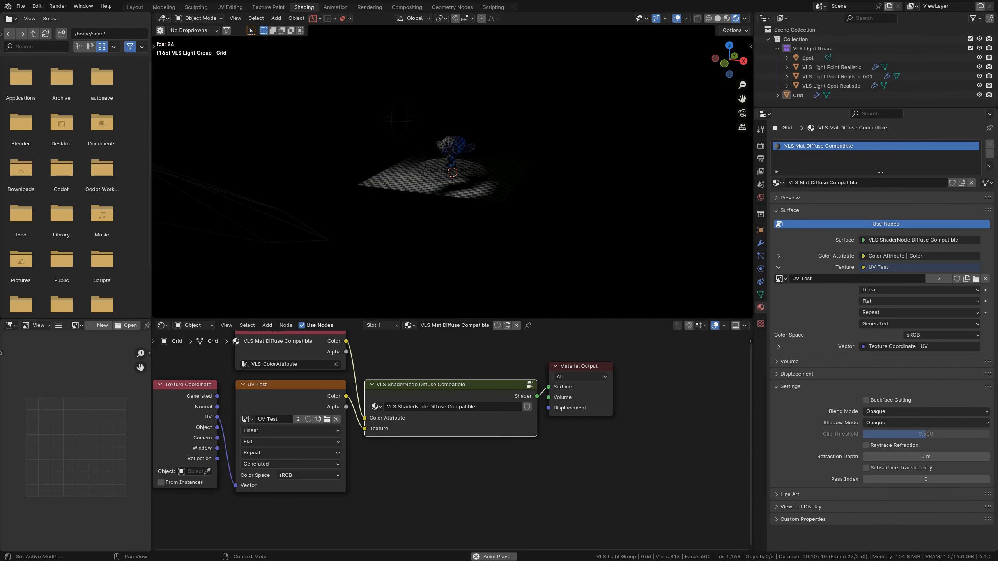
Step: Return to the Layout workspace and apply the VLS Mat Simple material from the Nodegroups + Materials asset catalog to the grid
{"action": "left_click", "coordinate": [761, 243]}
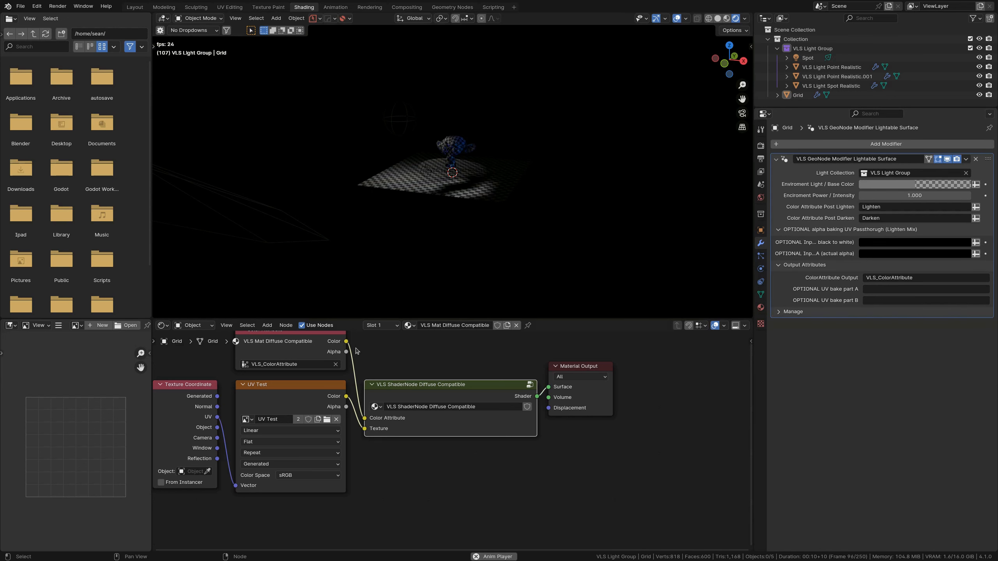
{"action": "left_click", "coordinate": [135, 7]}
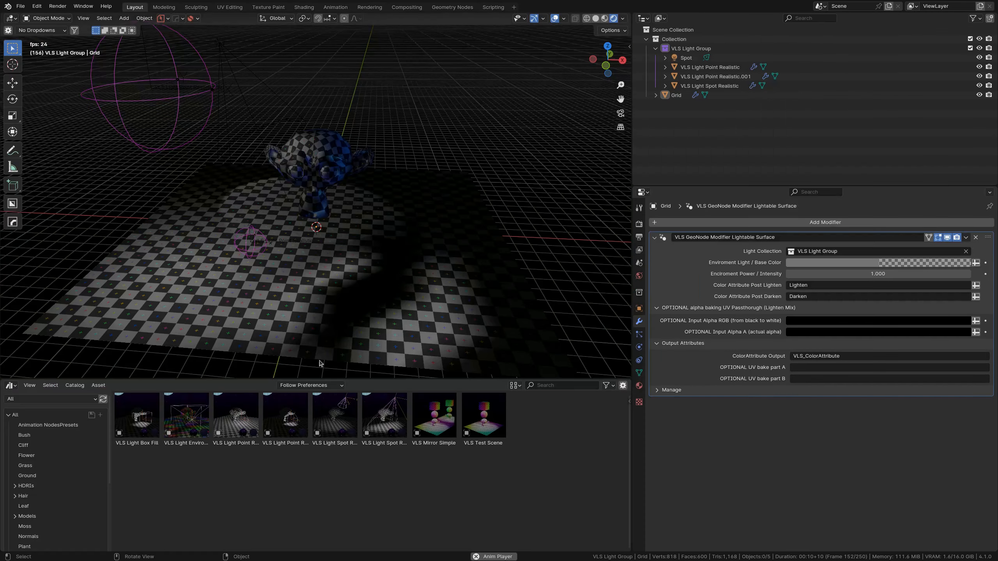
{"action": "scroll", "coordinate": [75, 489], "scroll_direction": "down", "scroll_amount": 5}
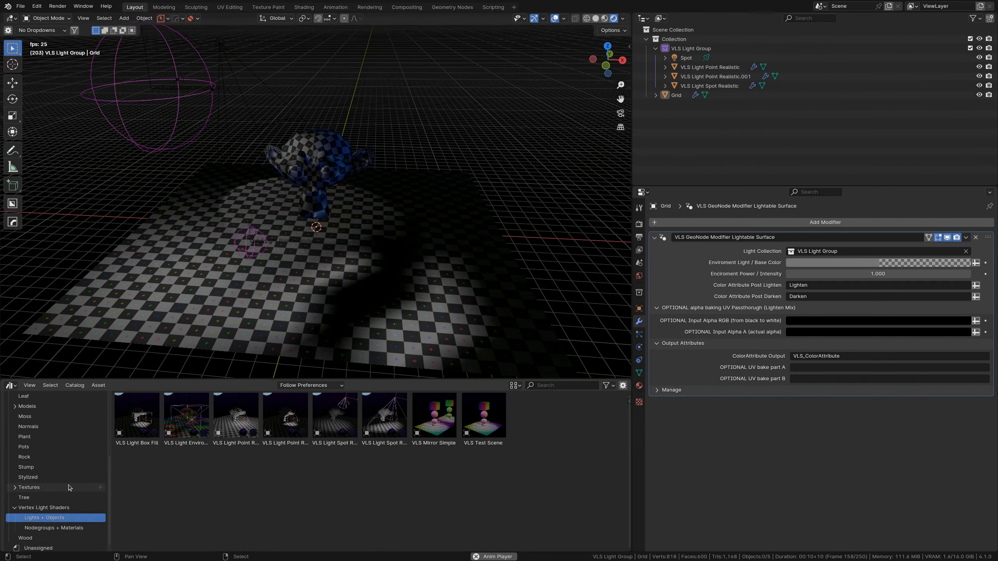
{"action": "left_click", "coordinate": [43, 524]}
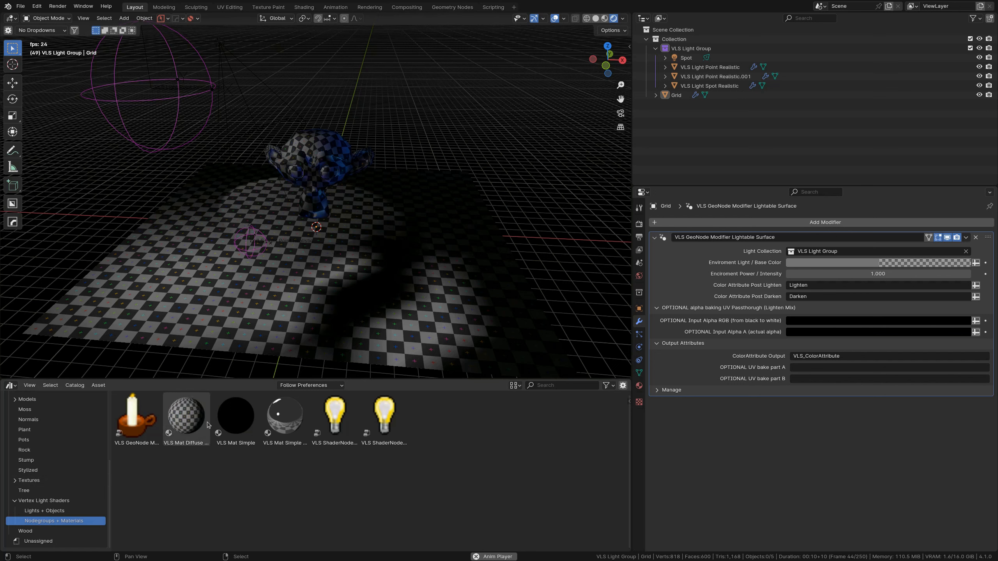
{"action": "mouse_move", "coordinate": [245, 420]}
{"action": "left_mouse_down"}
{"action": "mouse_move", "coordinate": [251, 342]}
{"action": "mouse_move", "coordinate": [285, 270]}
{"action": "left_mouse_up"}
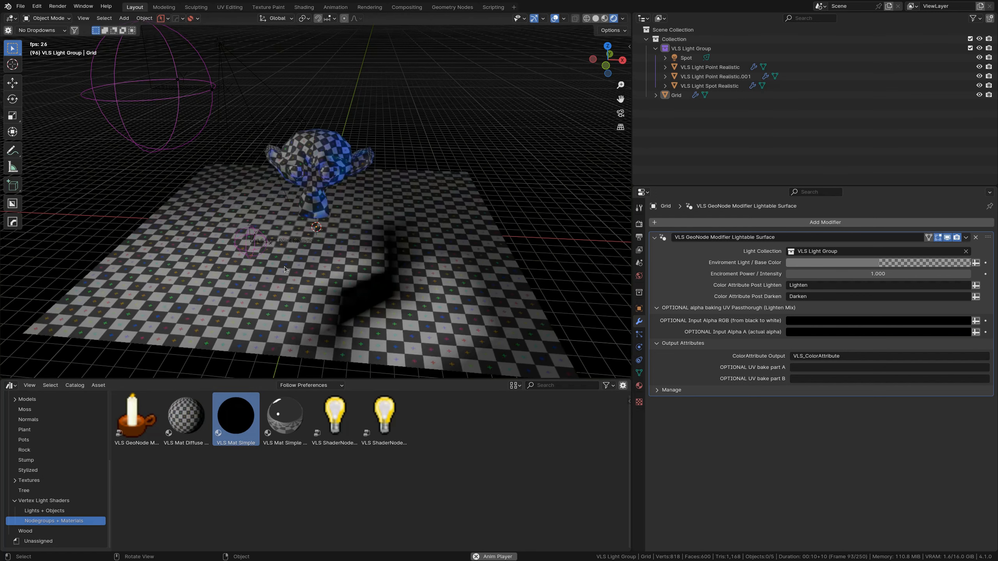
{"action": "middle_click_drag", "start_coordinate": [401, 320], "coordinate": [332, 310]}
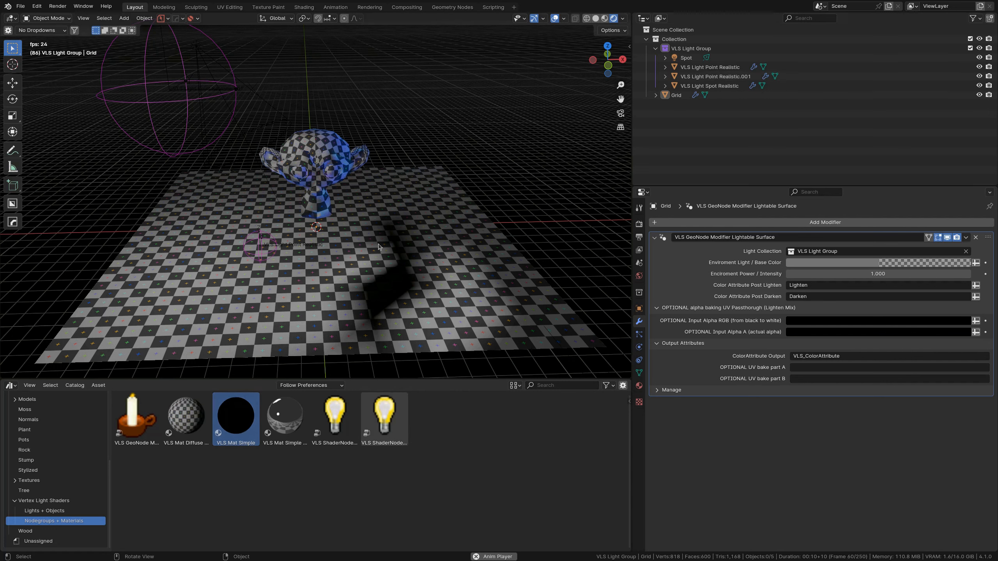
Step: Examine the grid's VLS Mat Simple material settings and the images available for its UV Test texture
{"action": "left_click", "coordinate": [640, 385]}
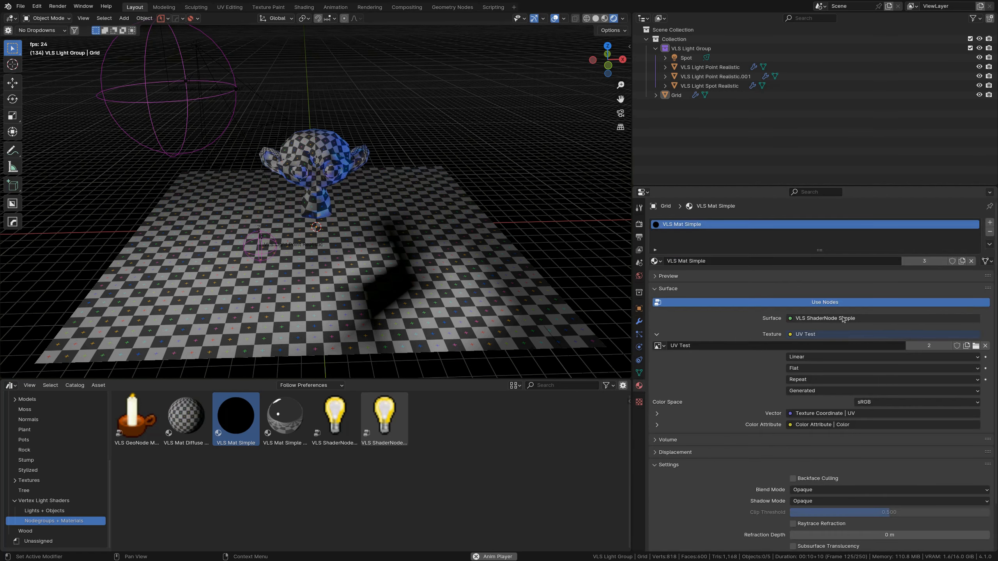
{"action": "left_click", "coordinate": [810, 335]}
{"action": "key", "text": "Escape"}
{"action": "left_click", "coordinate": [680, 344]}
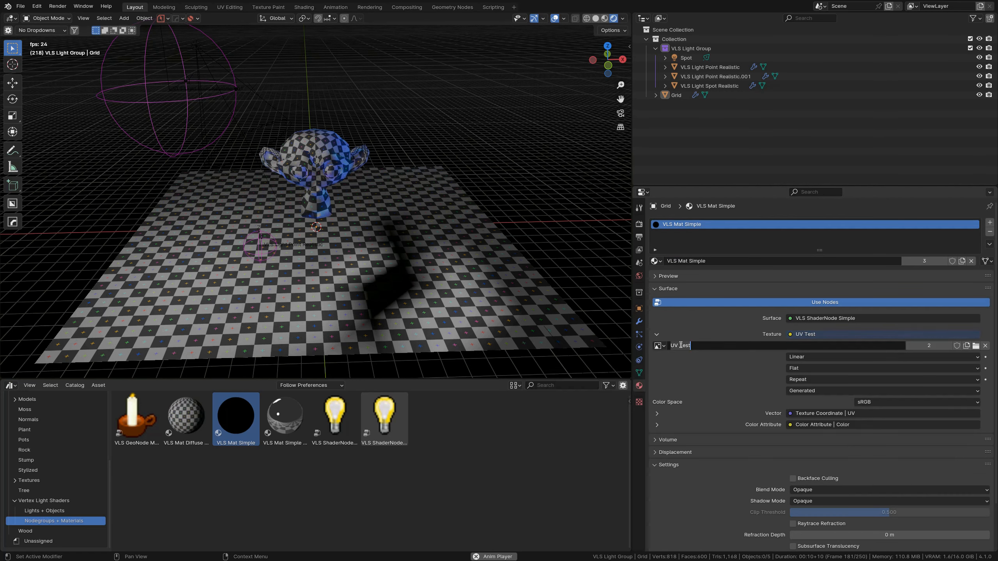
{"action": "left_click", "coordinate": [657, 345]}
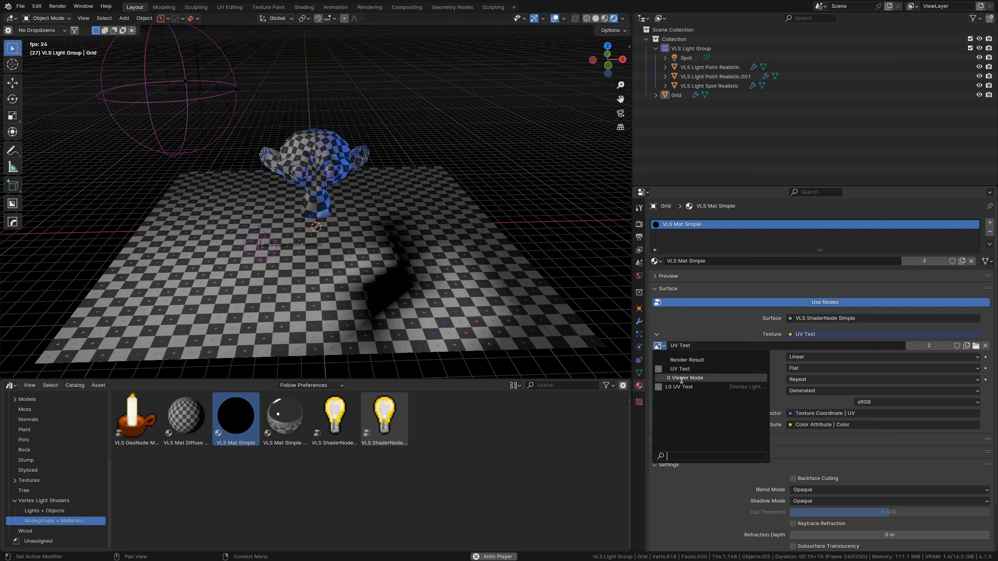
{"action": "left_click", "coordinate": [714, 332]}
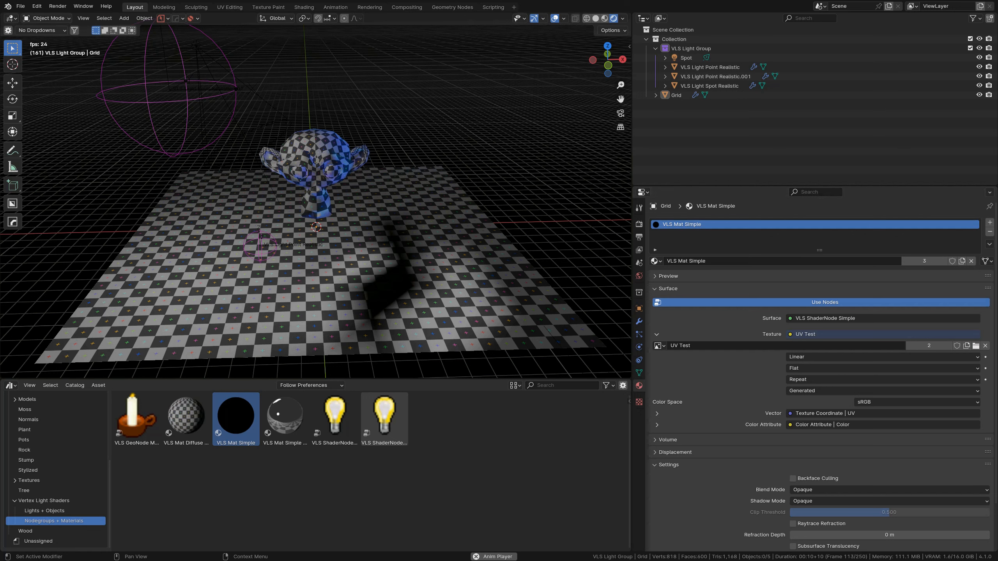
Step: Switch the render engine to Cycles with GPU Compute as the device and enable viewport denoising
{"action": "left_click", "coordinate": [638, 225]}
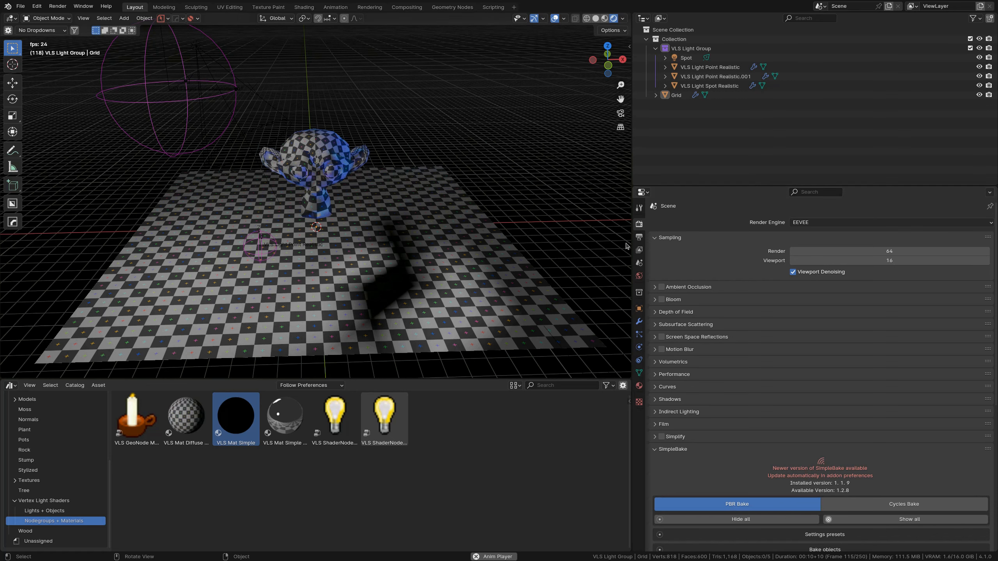
{"action": "left_click", "coordinate": [805, 223]}
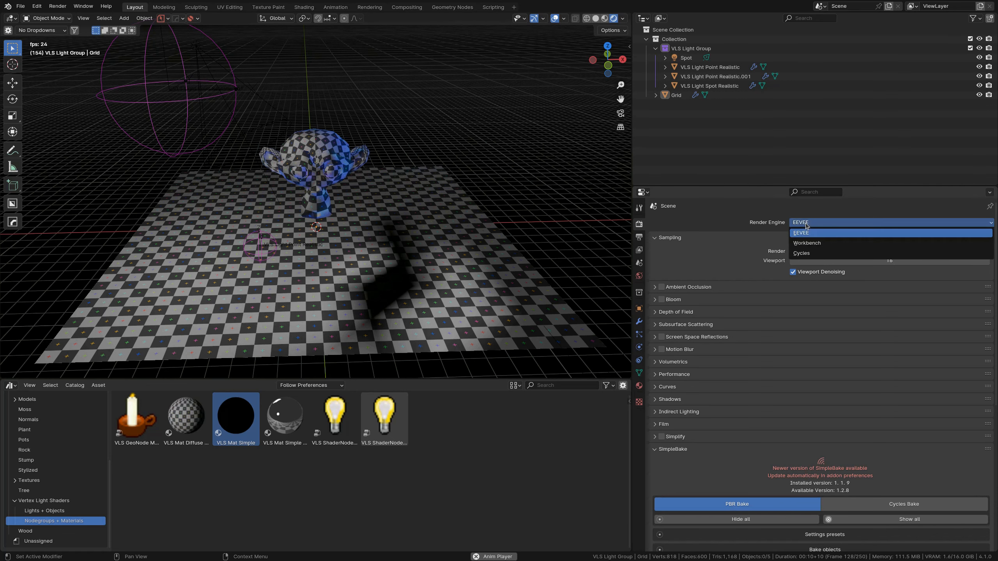
{"action": "left_click", "coordinate": [812, 252]}
{"action": "left_click", "coordinate": [817, 243]}
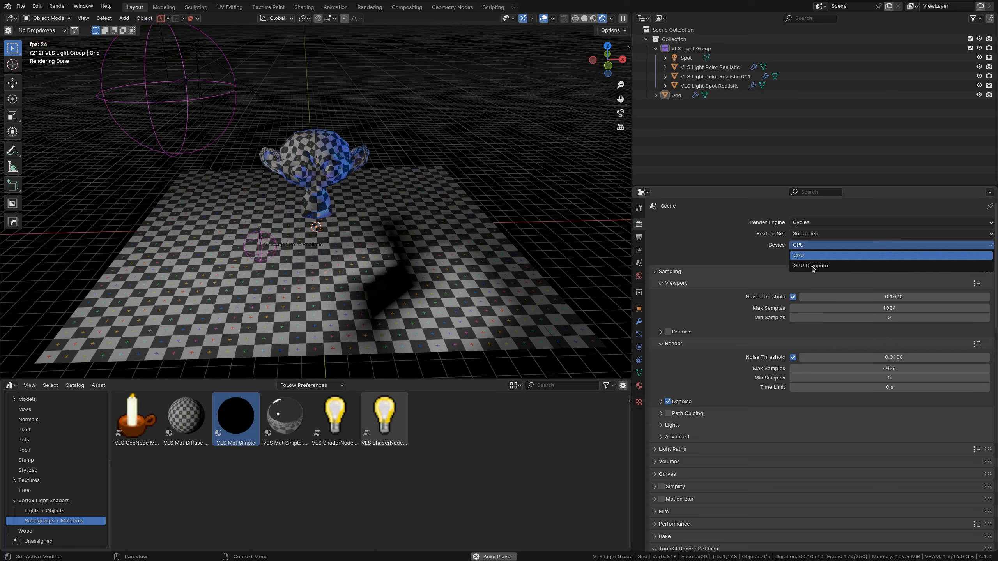
{"action": "left_click", "coordinate": [801, 263]}
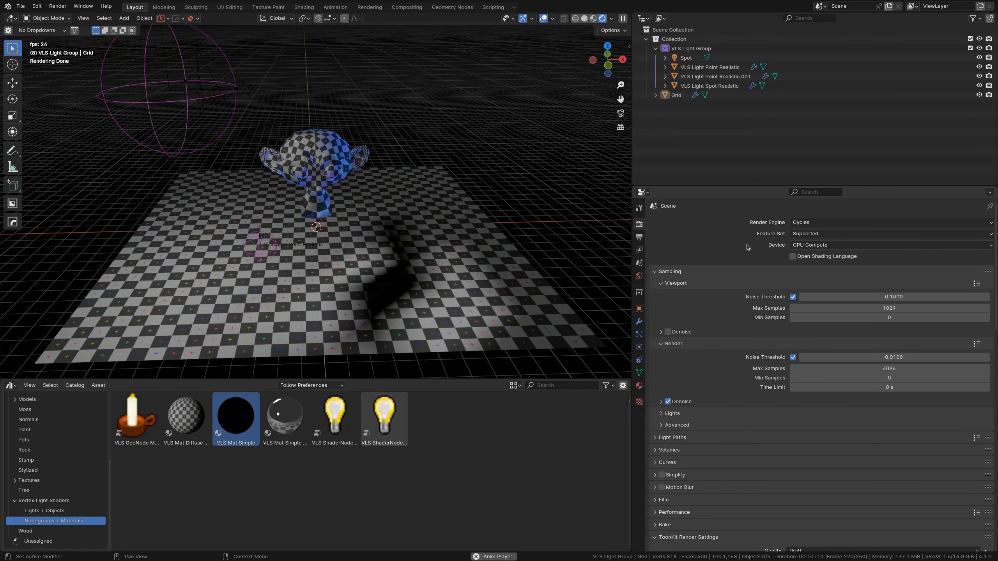
{"action": "left_click", "coordinate": [668, 332]}
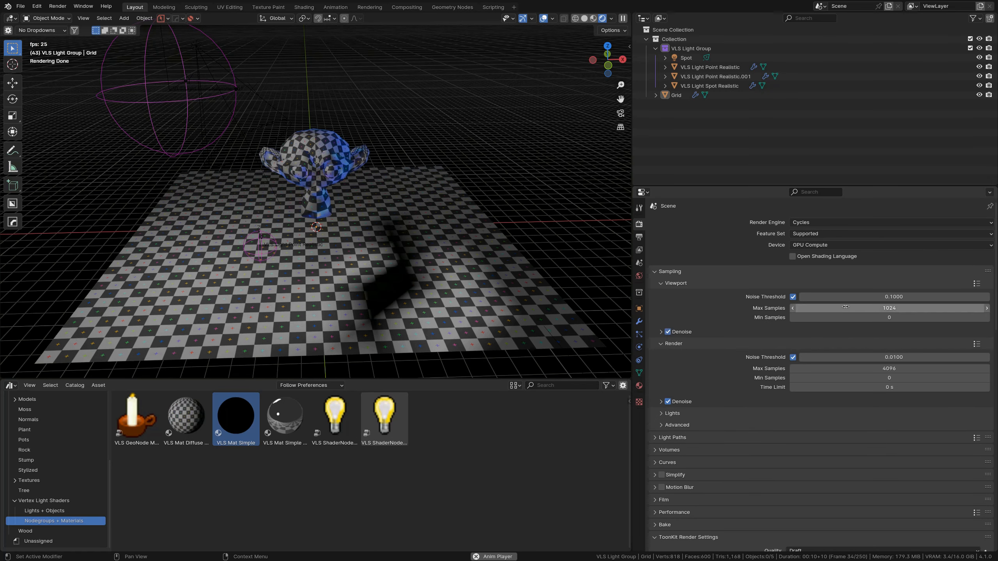
Step: Set the viewport and render max samples to 1 and all light path max bounces to 0
{"action": "left_click", "coordinate": [871, 309]}
{"action": "type", "text": "1"}
{"action": "key", "text": "Return"}
{"action": "left_click", "coordinate": [881, 368]}
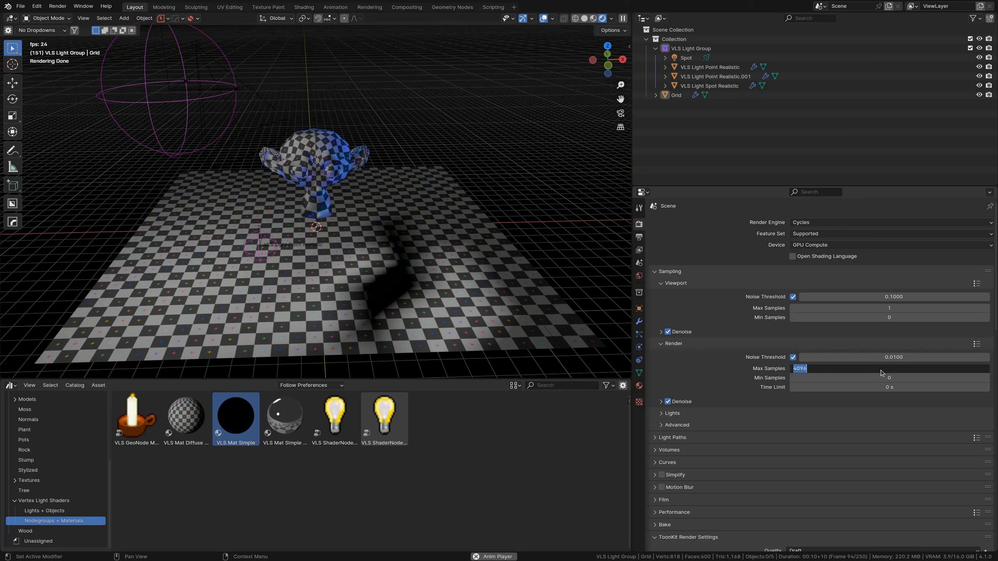
{"action": "key", "text": "Escape"}
{"action": "left_click", "coordinate": [880, 369]}
{"action": "type", "text": "1"}
{"action": "key", "text": "Return"}
{"action": "left_click", "coordinate": [673, 438]}
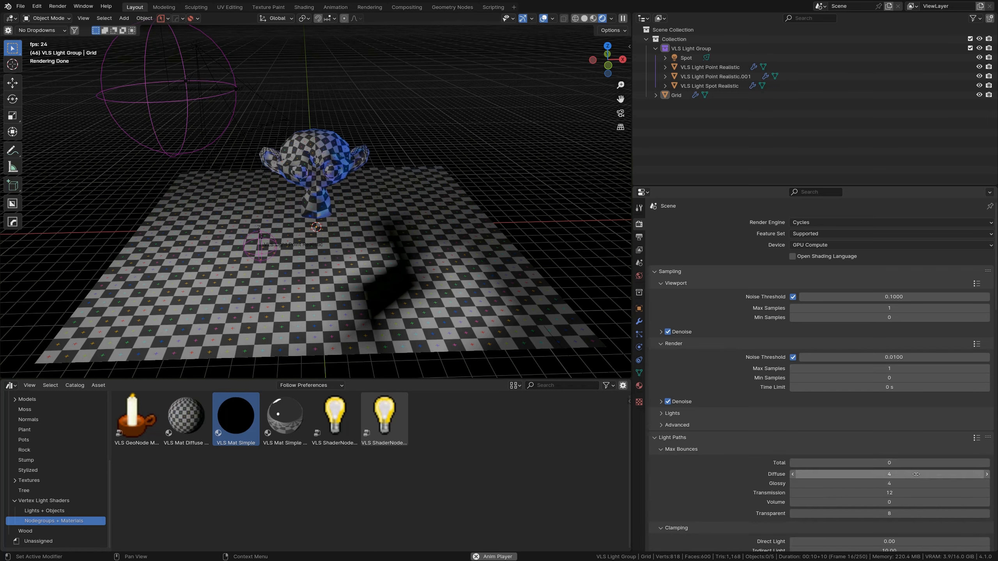
{"action": "left_click_drag", "start_coordinate": [924, 475], "coordinate": [860, 513]}
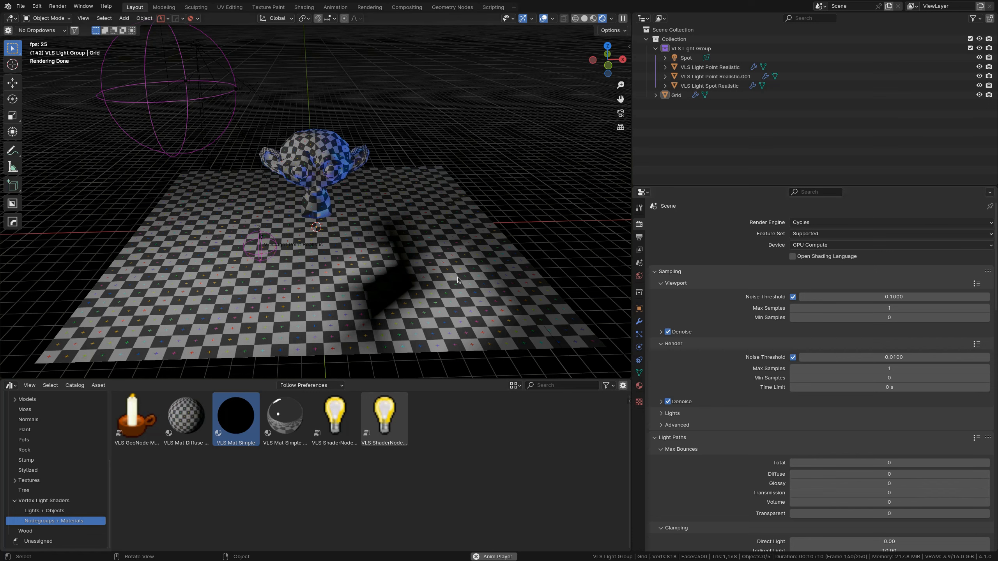
Step: Add the VLS Mirror Simple object from the Lights + Objects asset catalog and raise it about 2.3 m above the grid
{"action": "left_click", "coordinate": [57, 512]}
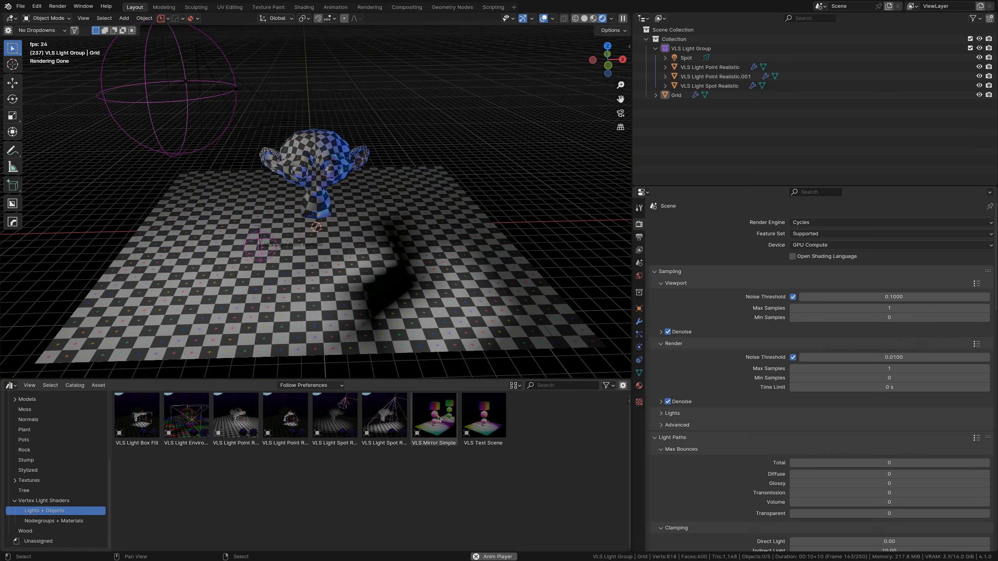
{"action": "left_click_drag", "start_coordinate": [434, 422], "coordinate": [464, 249]}
{"action": "key", "text": "g"}
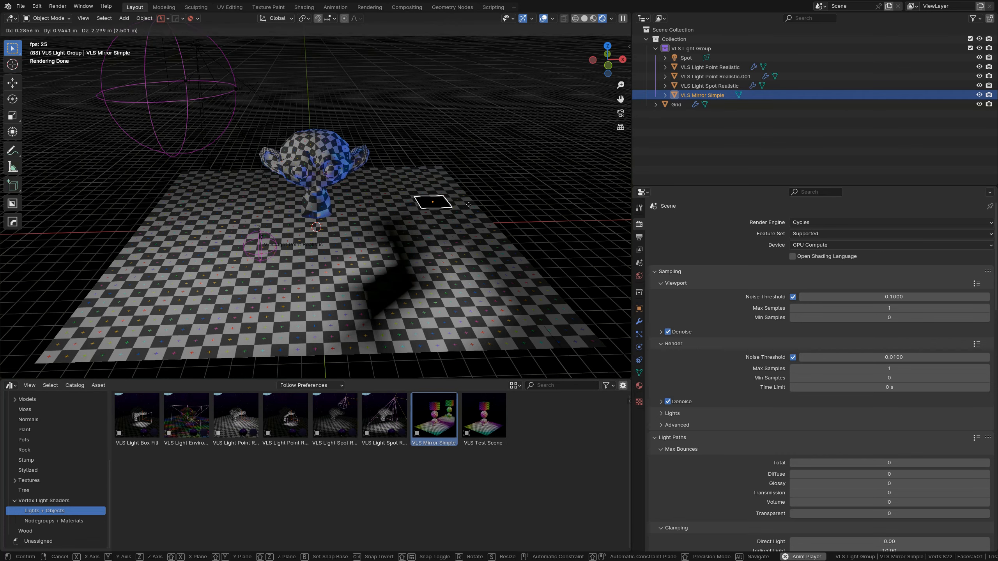
{"action": "left_click", "coordinate": [468, 202]}
Step: Rotate the mirror freely to stand upright facing the monkey head and scale it up about 7.3 times
{"action": "key", "text": "r"}
{"action": "key", "text": "r"}
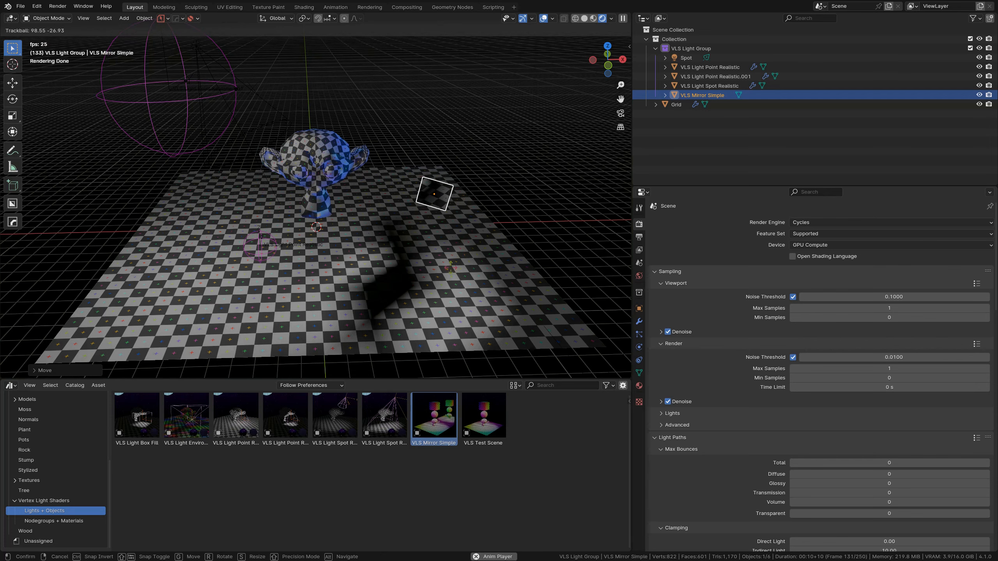
{"action": "left_click", "coordinate": [451, 269]}
{"action": "key", "text": "s"}
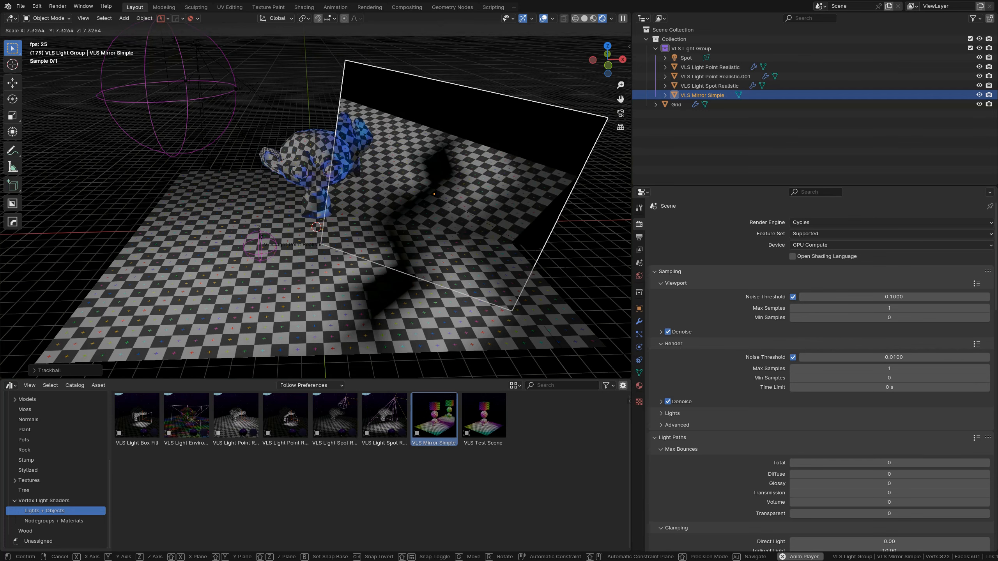
{"action": "left_click", "coordinate": [447, 169]}
Step: Move the mirror behind the monkey head and rotate it to different angles to test its reflections
{"action": "key", "text": "g"}
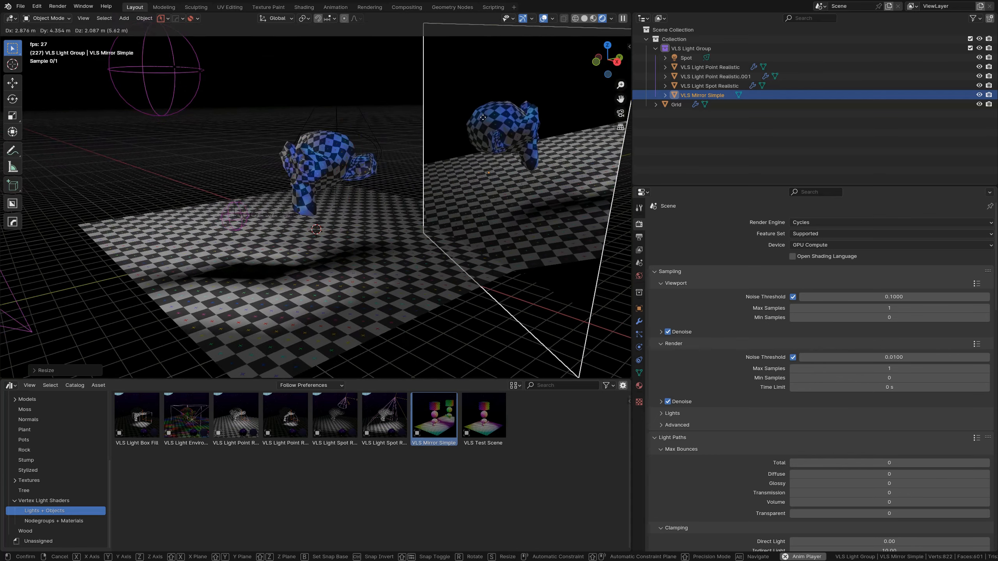
{"action": "left_click", "coordinate": [483, 117]}
{"action": "key", "text": "r"}
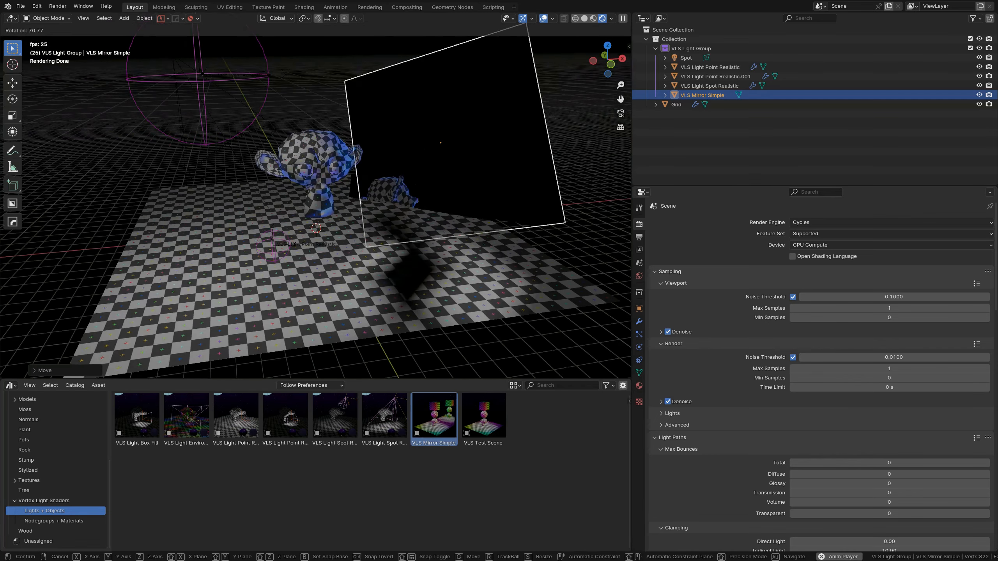
{"action": "left_click", "coordinate": [497, 170]}
{"action": "key", "text": "g"}
{"action": "left_click", "coordinate": [445, 162]}
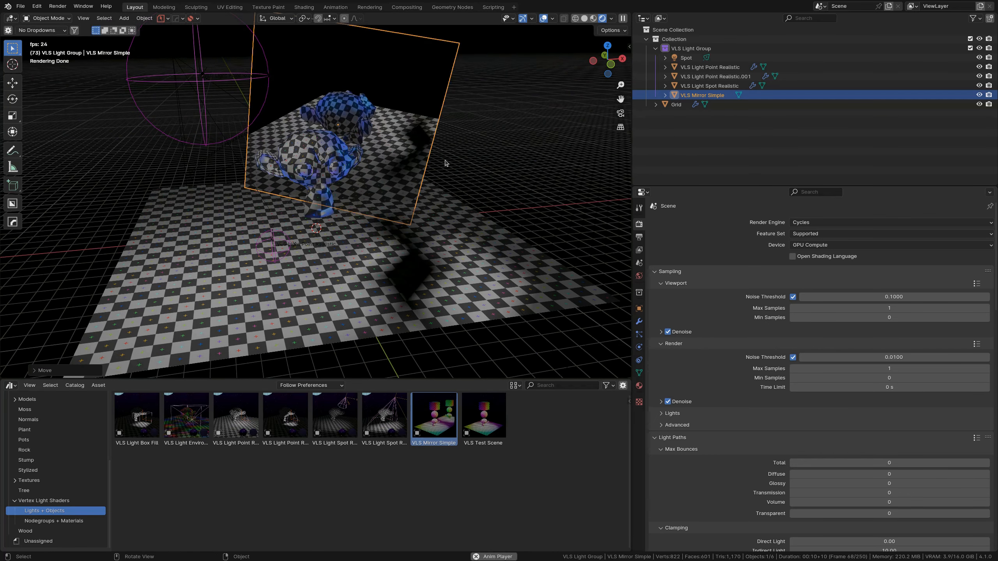
{"action": "key", "text": "r"}
{"action": "key", "text": "r"}
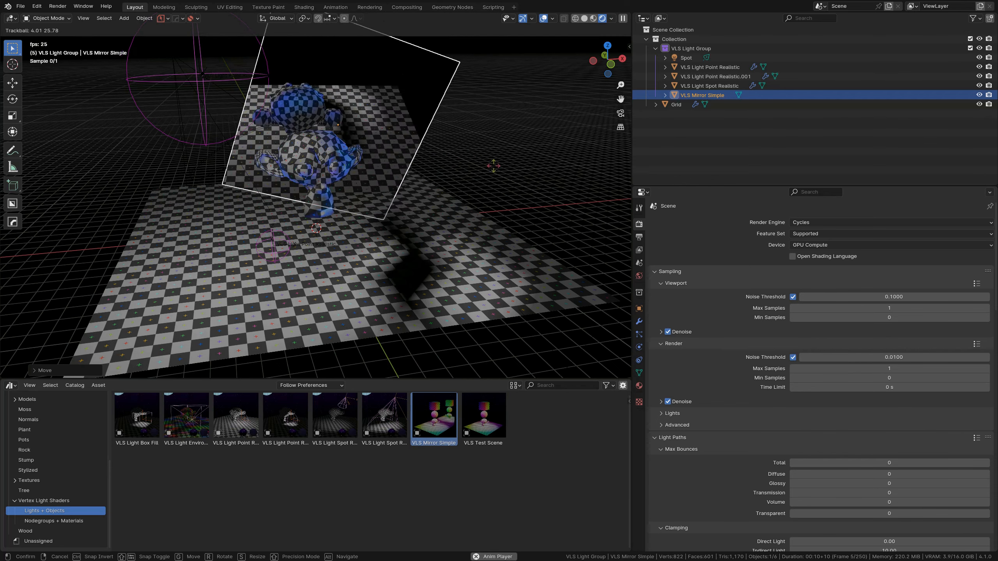
{"action": "left_click", "coordinate": [446, 173]}
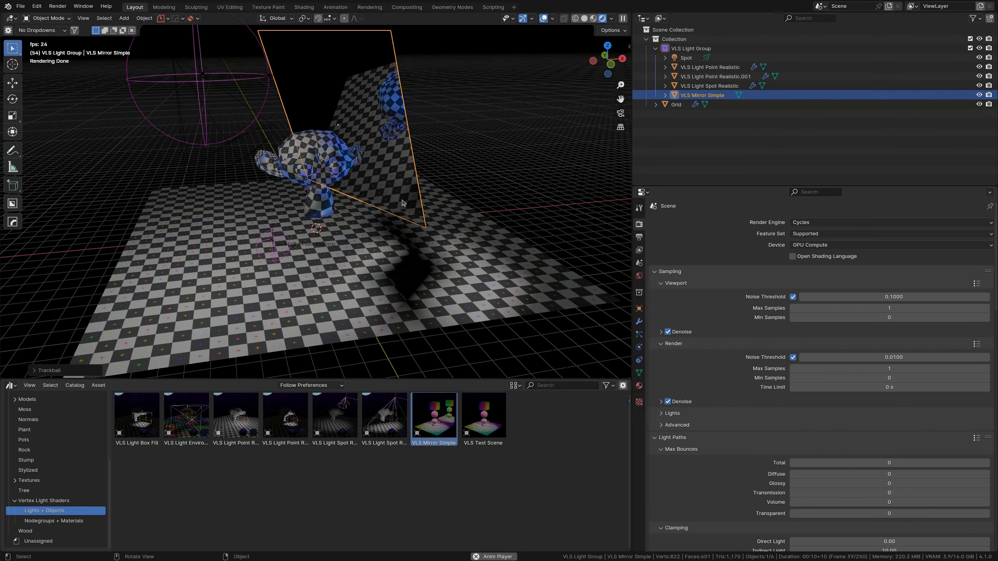
{"action": "middle_click_drag", "start_coordinate": [402, 202], "coordinate": [532, 208]}
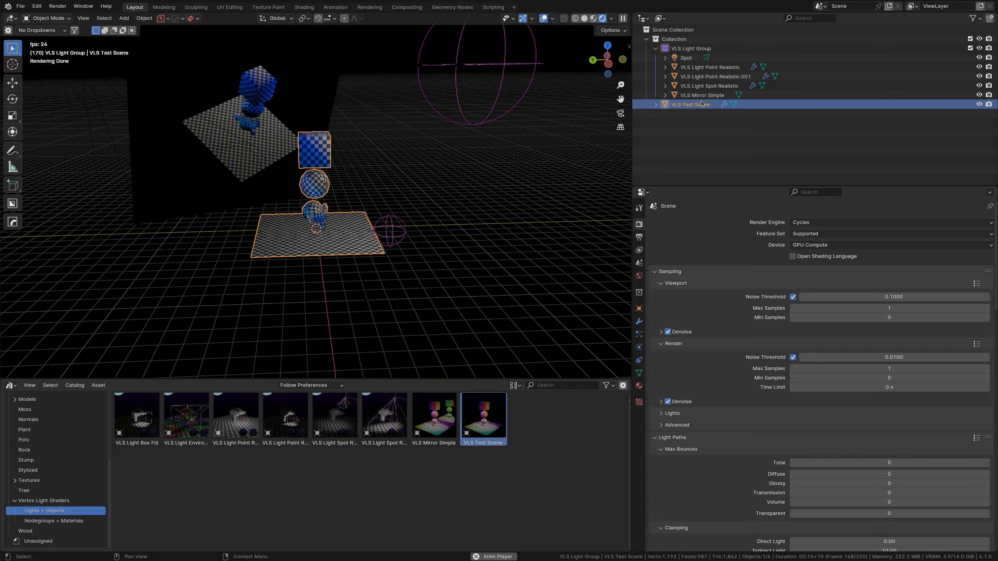
Step: Move the VLS Test Scene object into the VLS Light Group collection to show how it affects the lighting
{"action": "left_click_drag", "start_coordinate": [707, 67], "coordinate": [707, 137]}
{"action": "left_click_drag", "start_coordinate": [705, 102], "coordinate": [699, 56]}
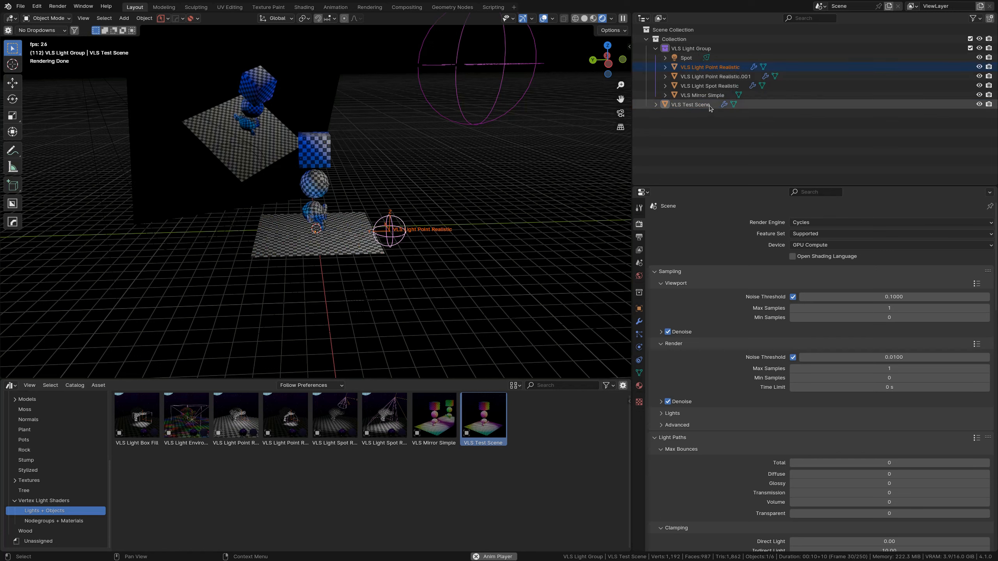
{"action": "left_click_drag", "start_coordinate": [710, 108], "coordinate": [691, 50]}
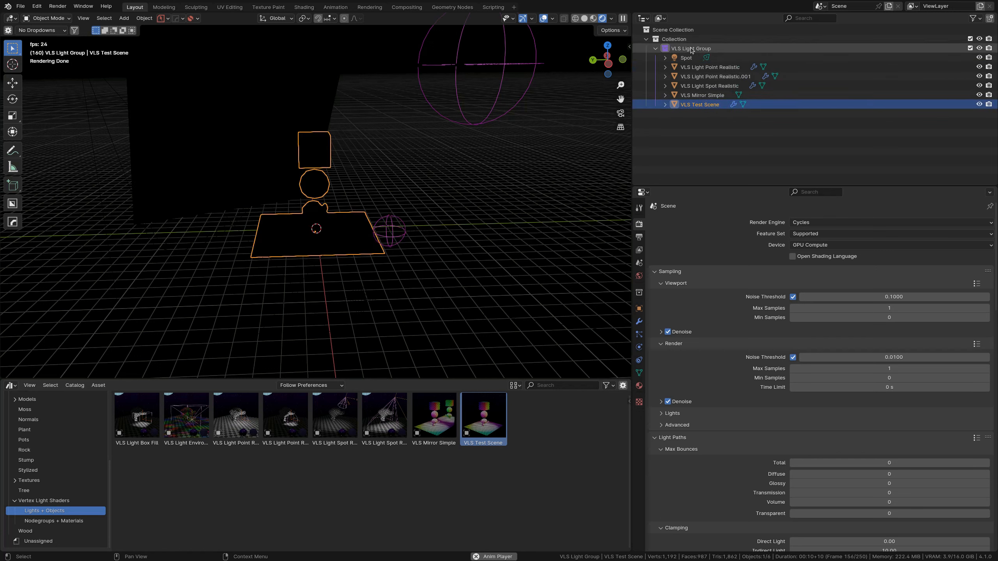
{"action": "middle_click_drag", "start_coordinate": [466, 230], "coordinate": [501, 220]}
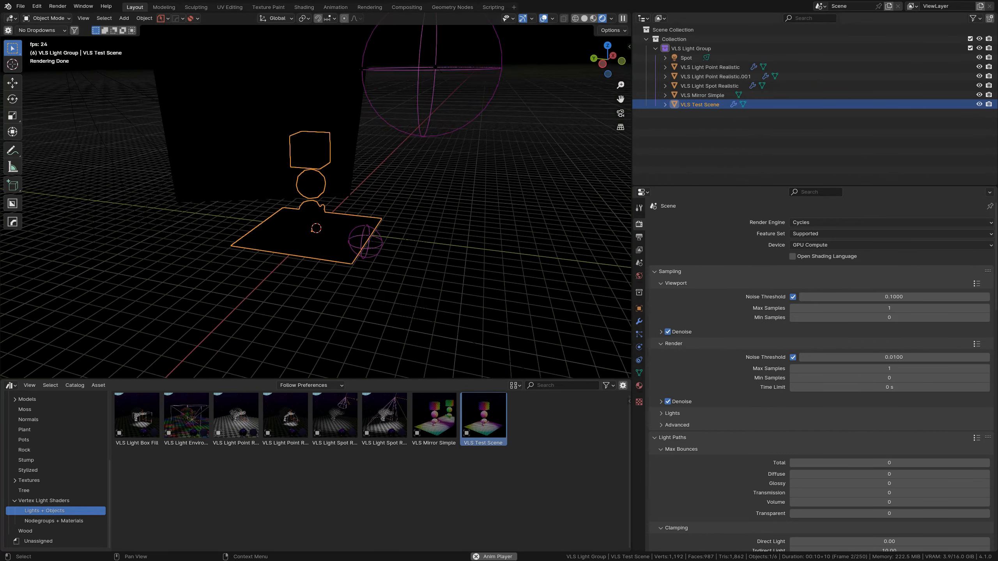